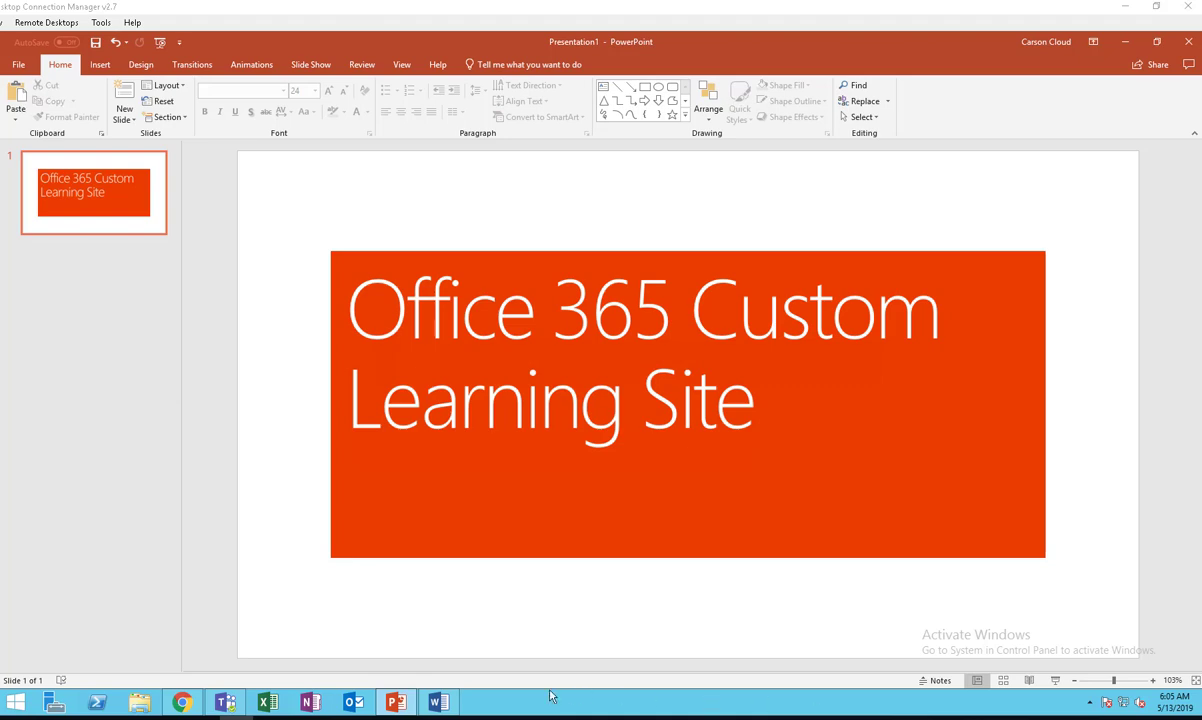
# - Review the setup checklist in Word, and switch to Chrome to find the open Provision Custom Learning article
pyautogui.click(439, 703)
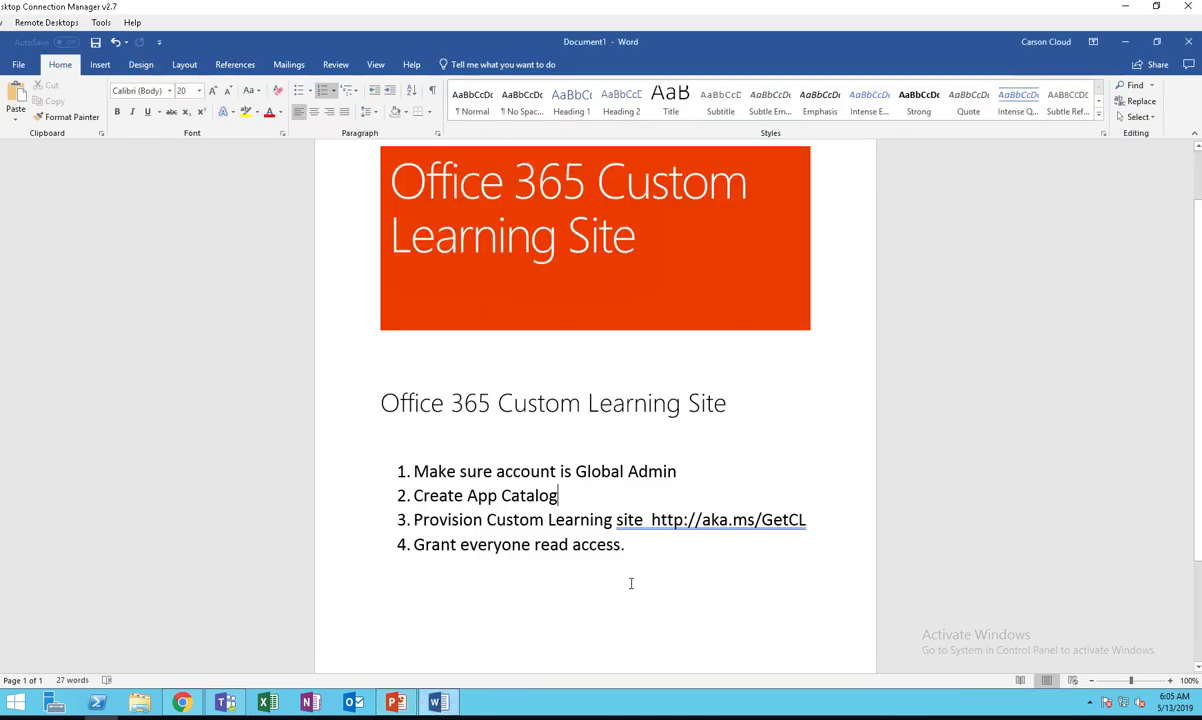
pyautogui.click(192, 703)
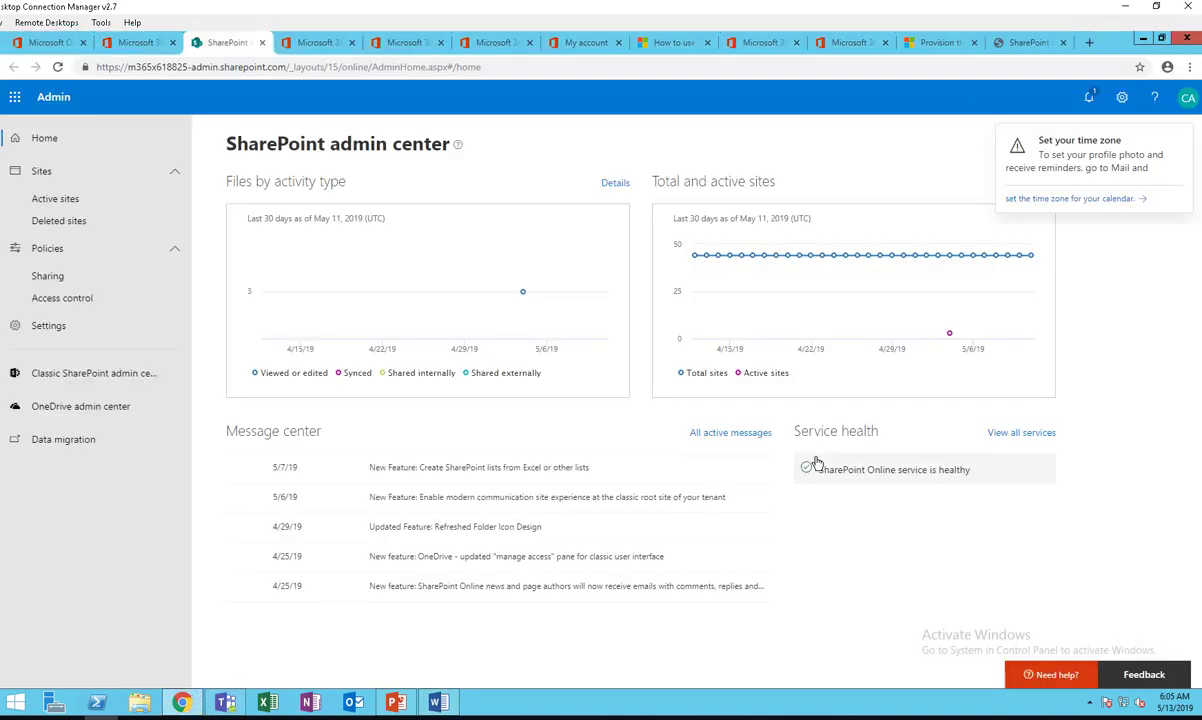
pyautogui.click(588, 46)
pyautogui.click(500, 44)
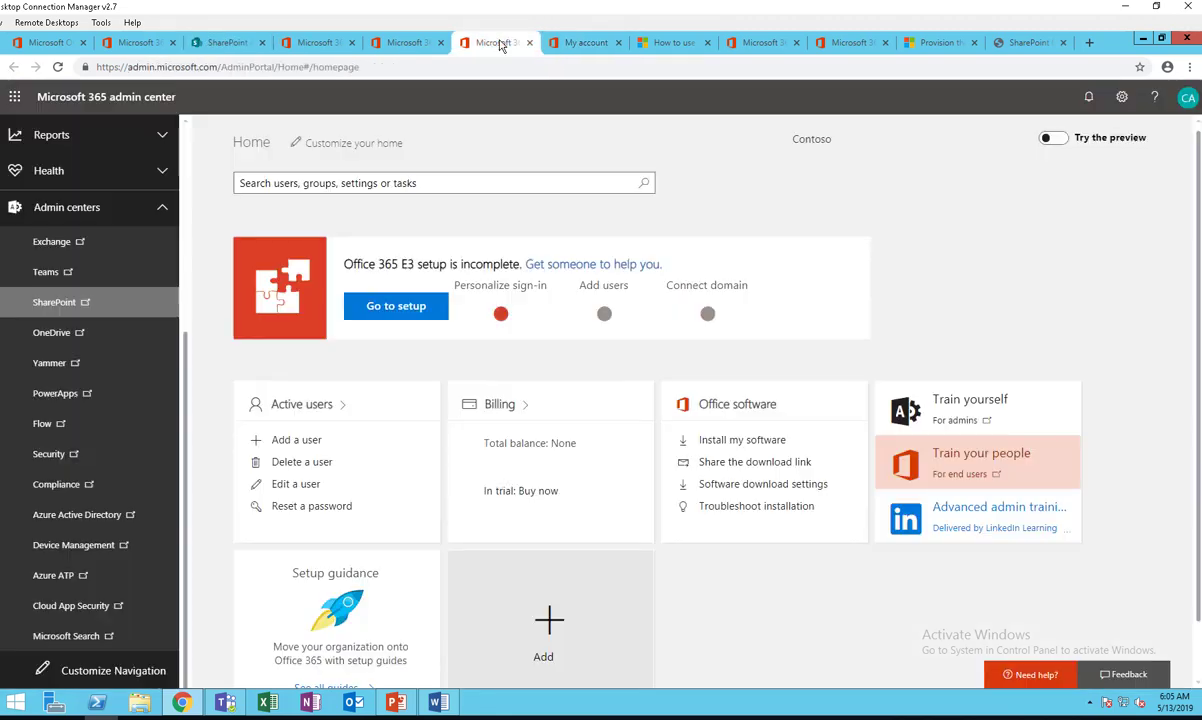
pyautogui.click(410, 44)
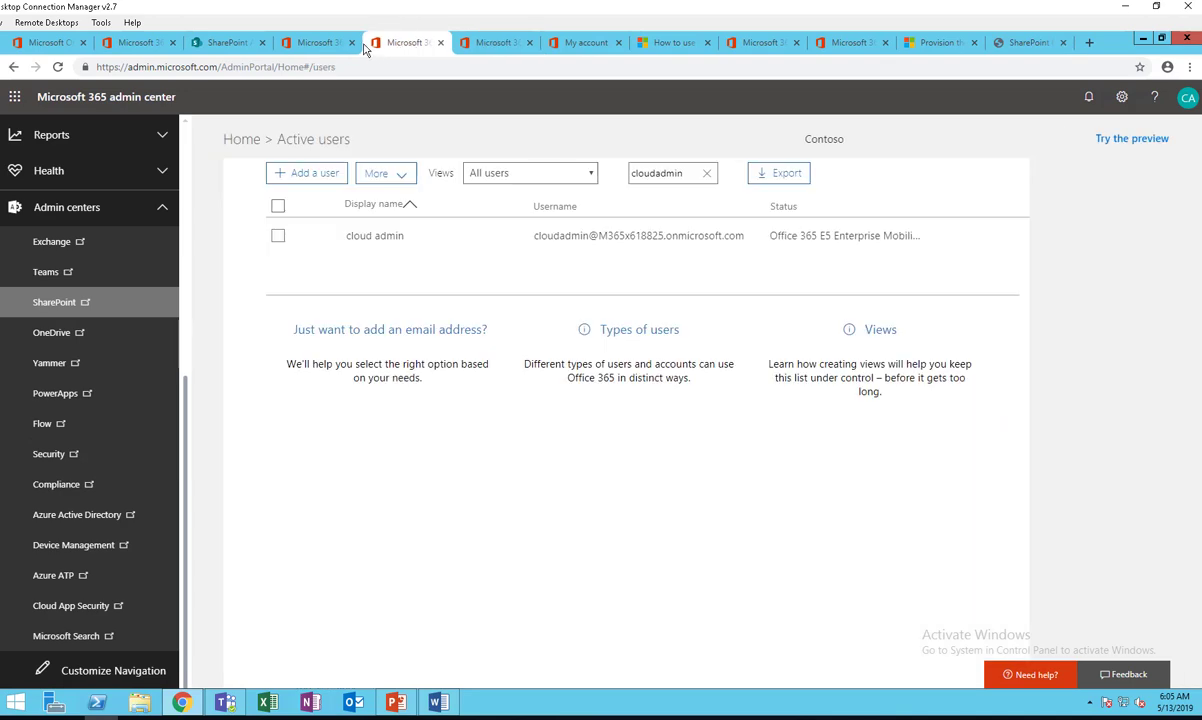
pyautogui.click(910, 45)
pyautogui.click(847, 44)
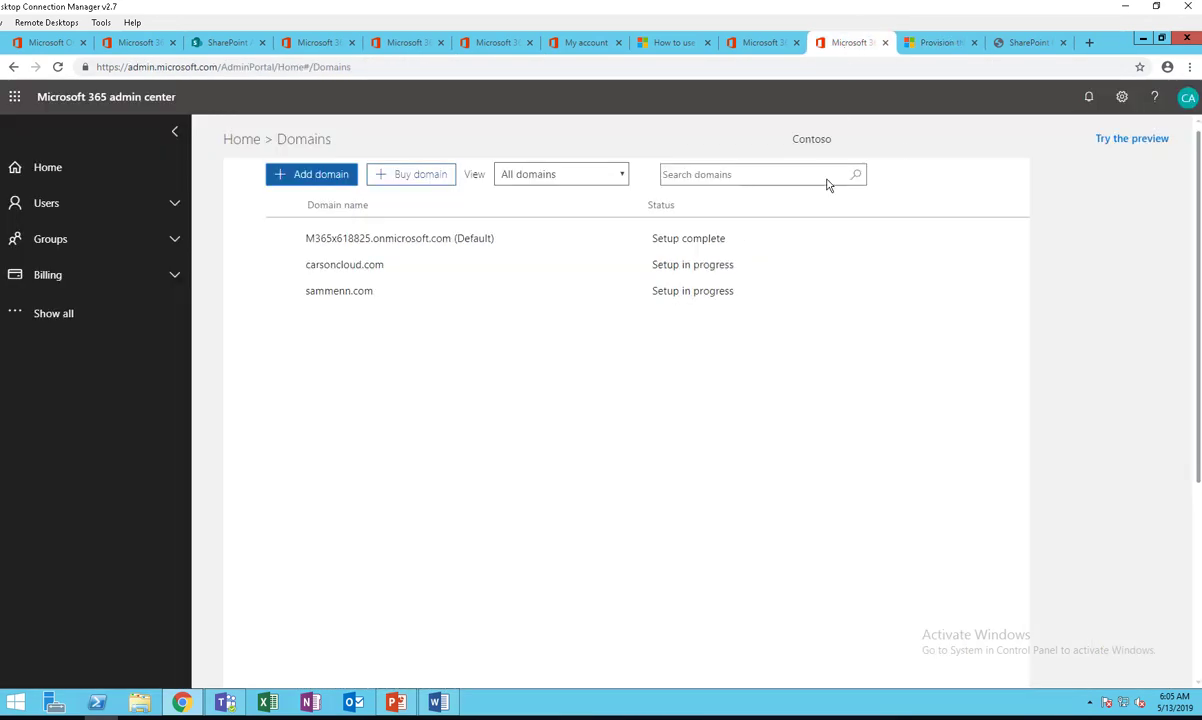
pyautogui.click(1025, 43)
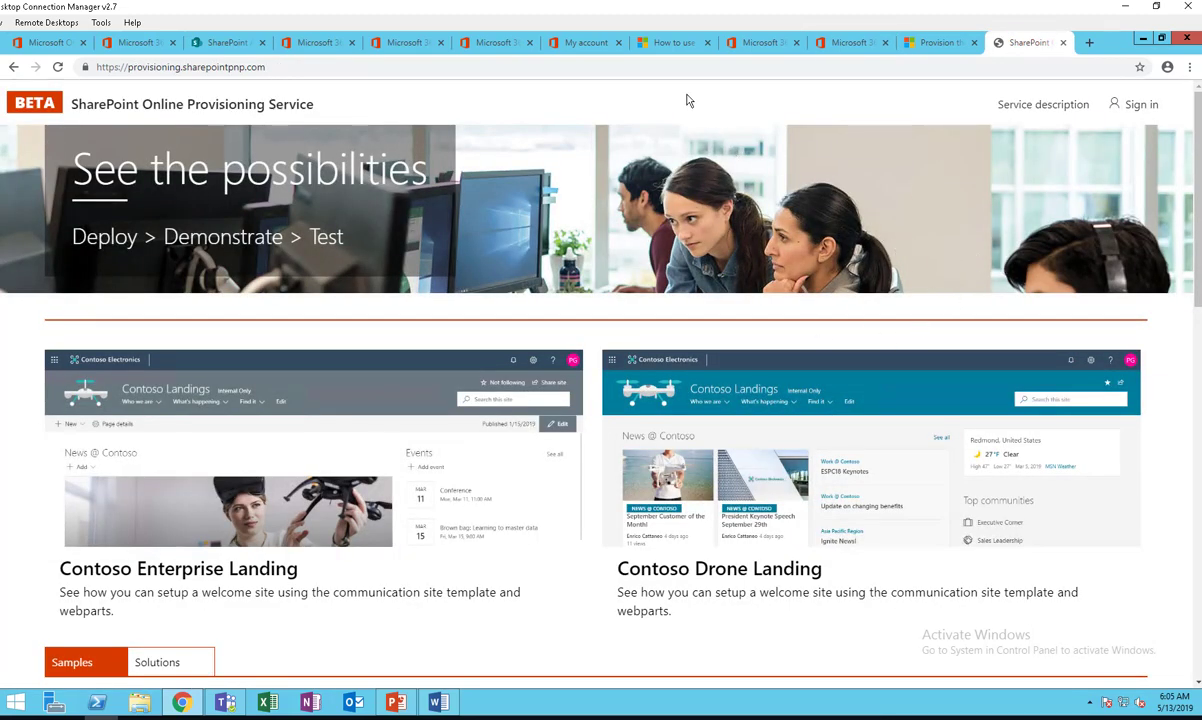
pyautogui.click(668, 43)
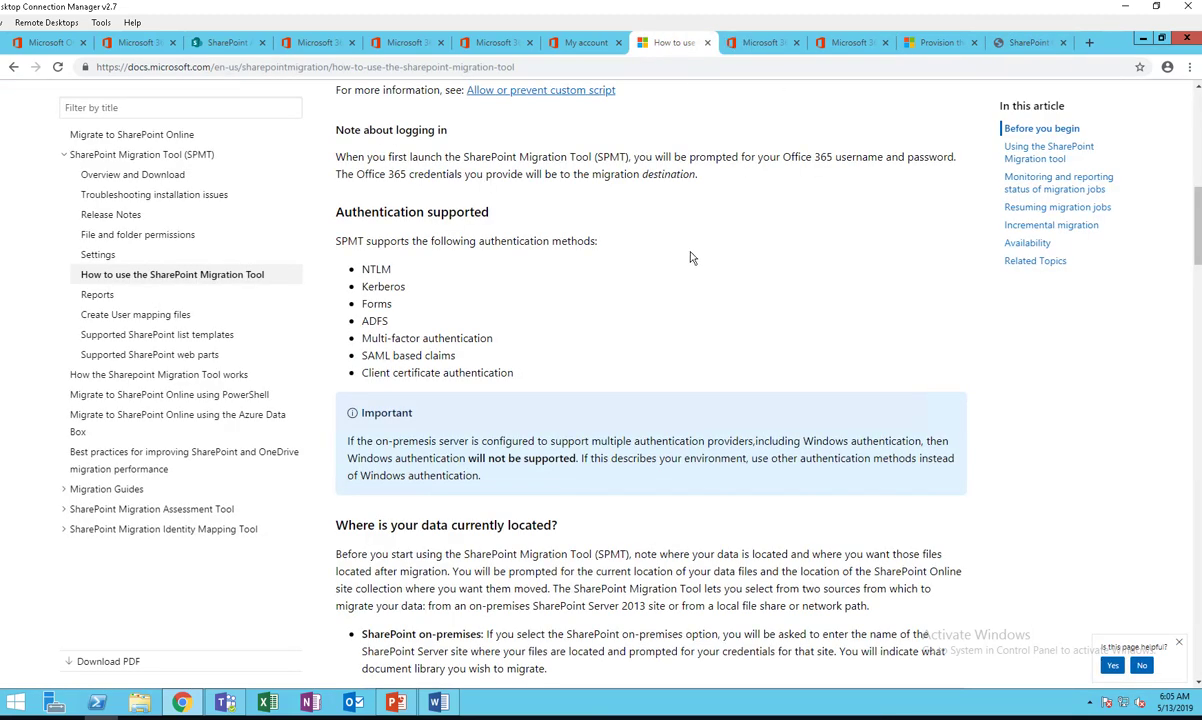
pyautogui.click(940, 42)
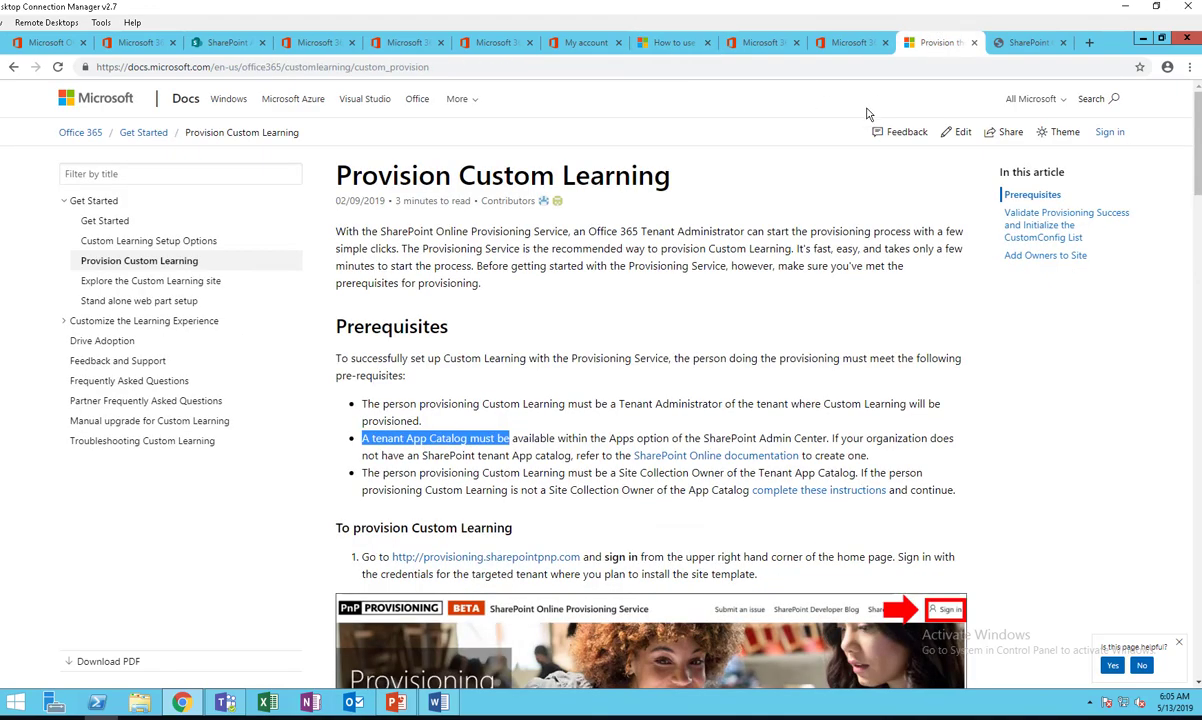
# - Open the Explore the Custom Learning site article and examine its preview of the site
pyautogui.click(148, 280)
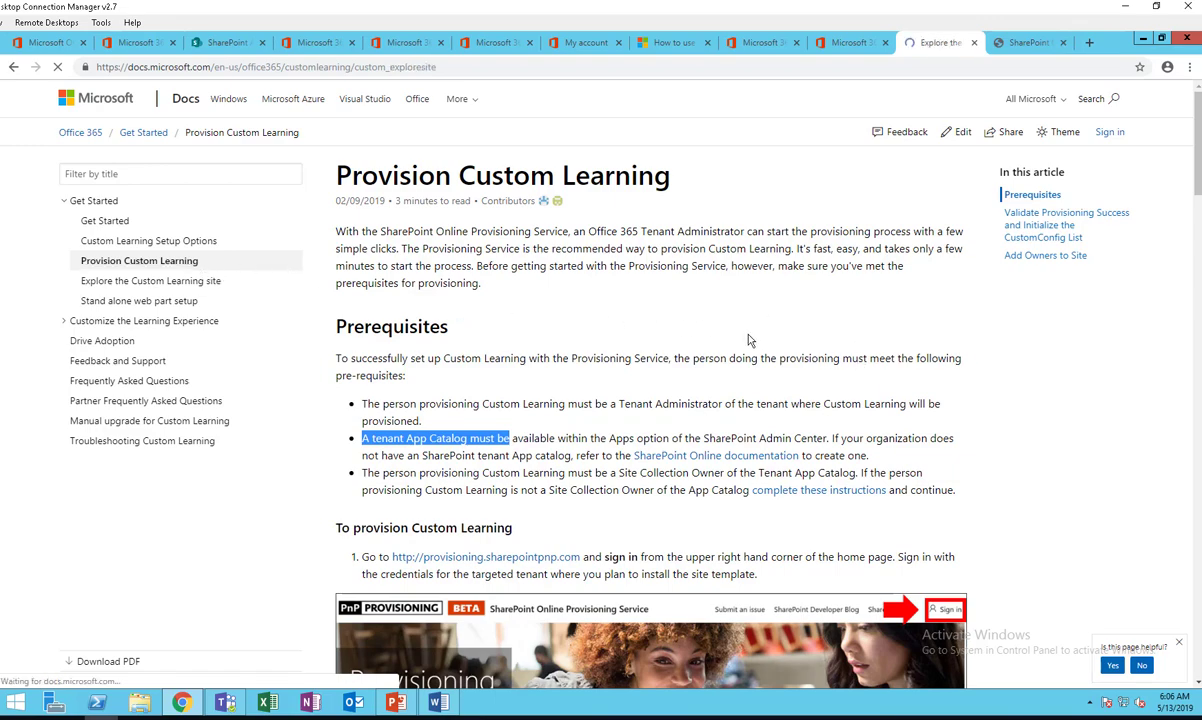
pyautogui.scroll(-1, 1058, 378)
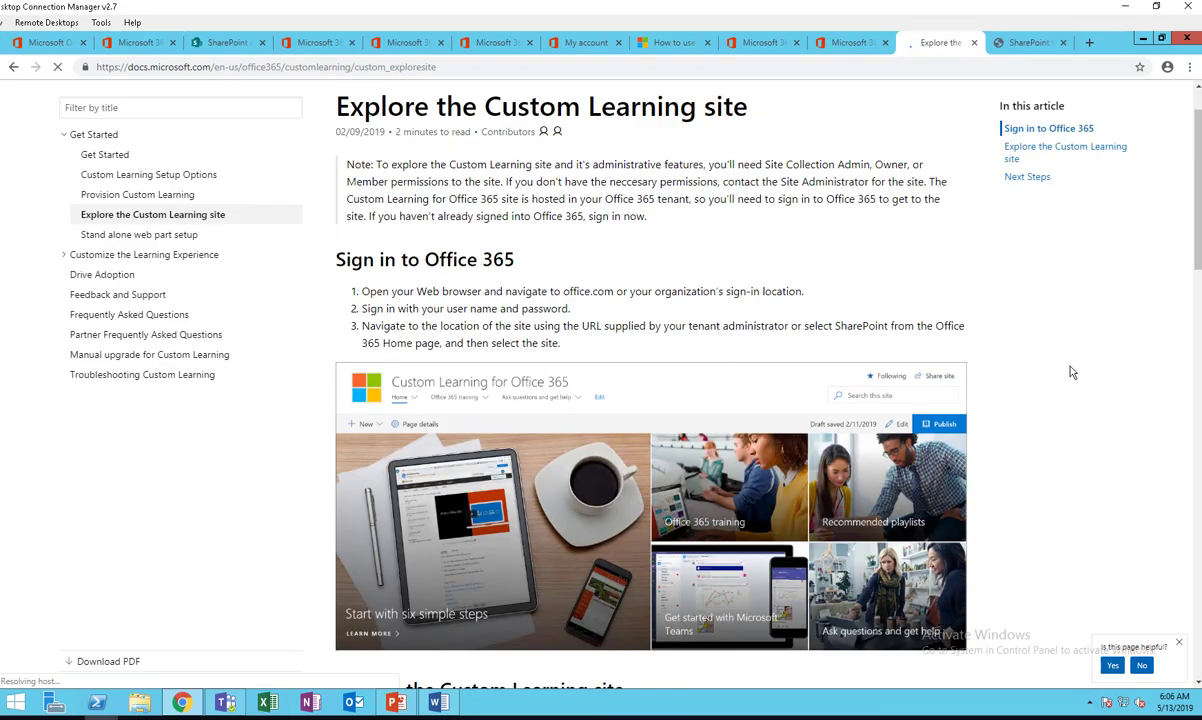
pyautogui.scroll(-2, 1111, 368)
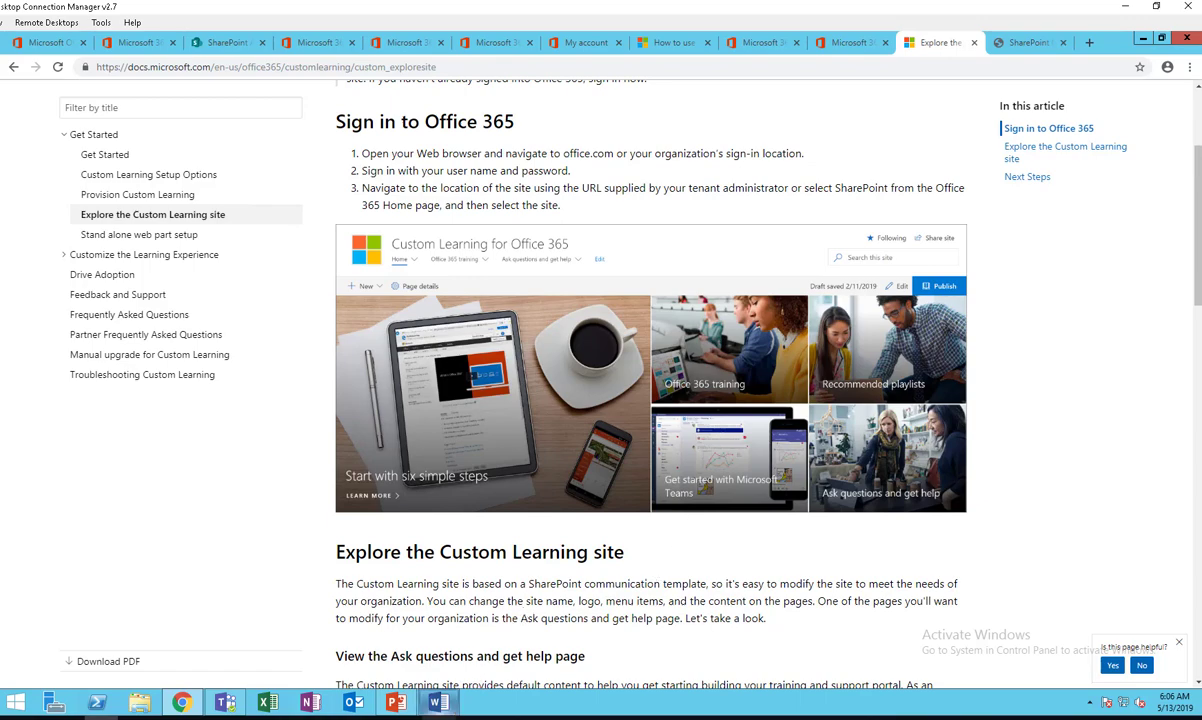
# - Review the four Custom Learning site setup tasks in the Word document and return to Chrome
pyautogui.moveTo(439, 705)
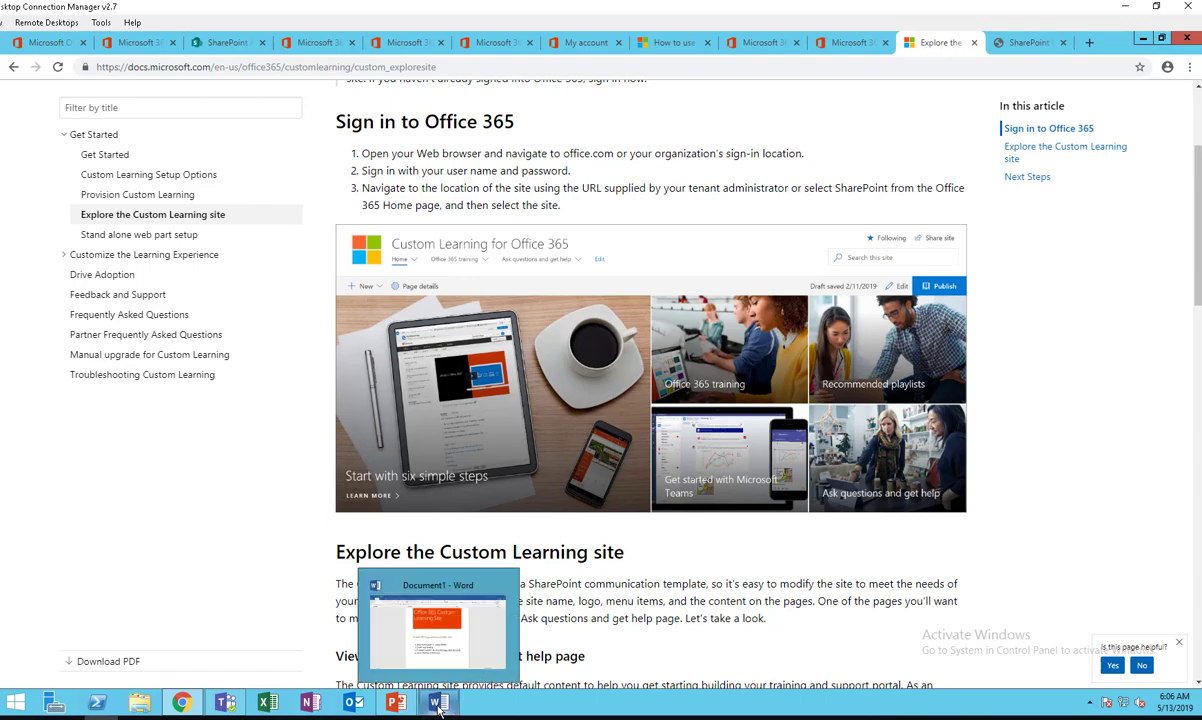
pyautogui.click(400, 645)
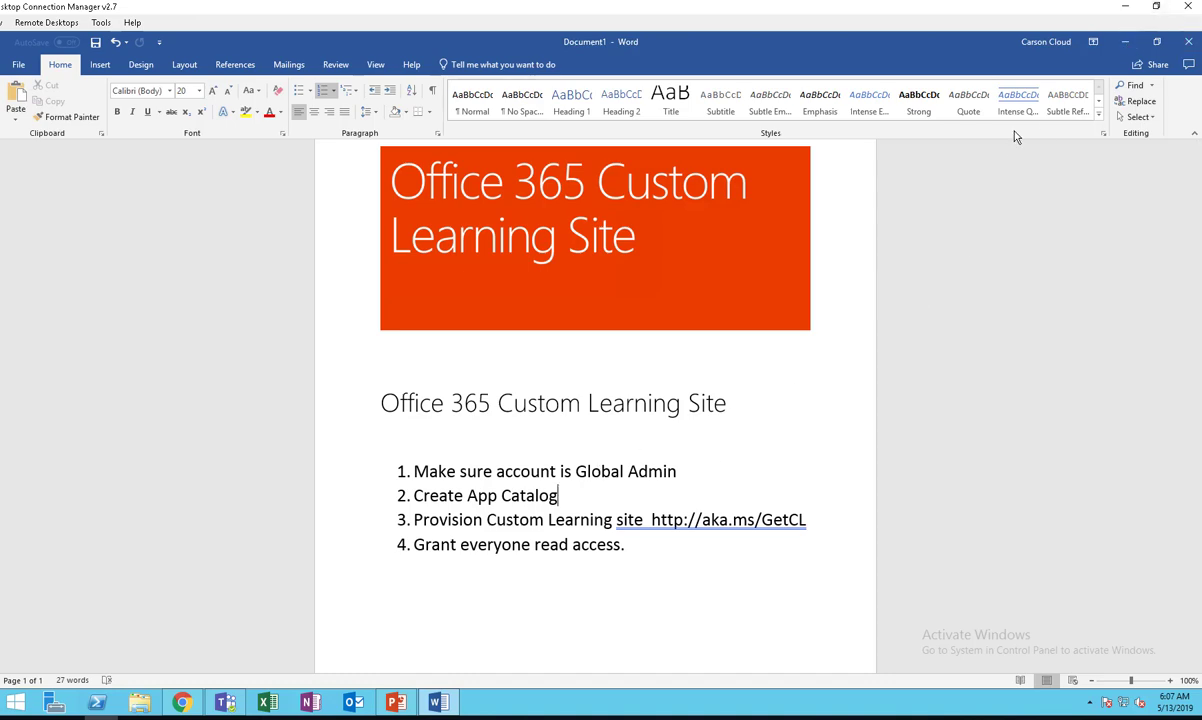
pyautogui.click(1124, 44)
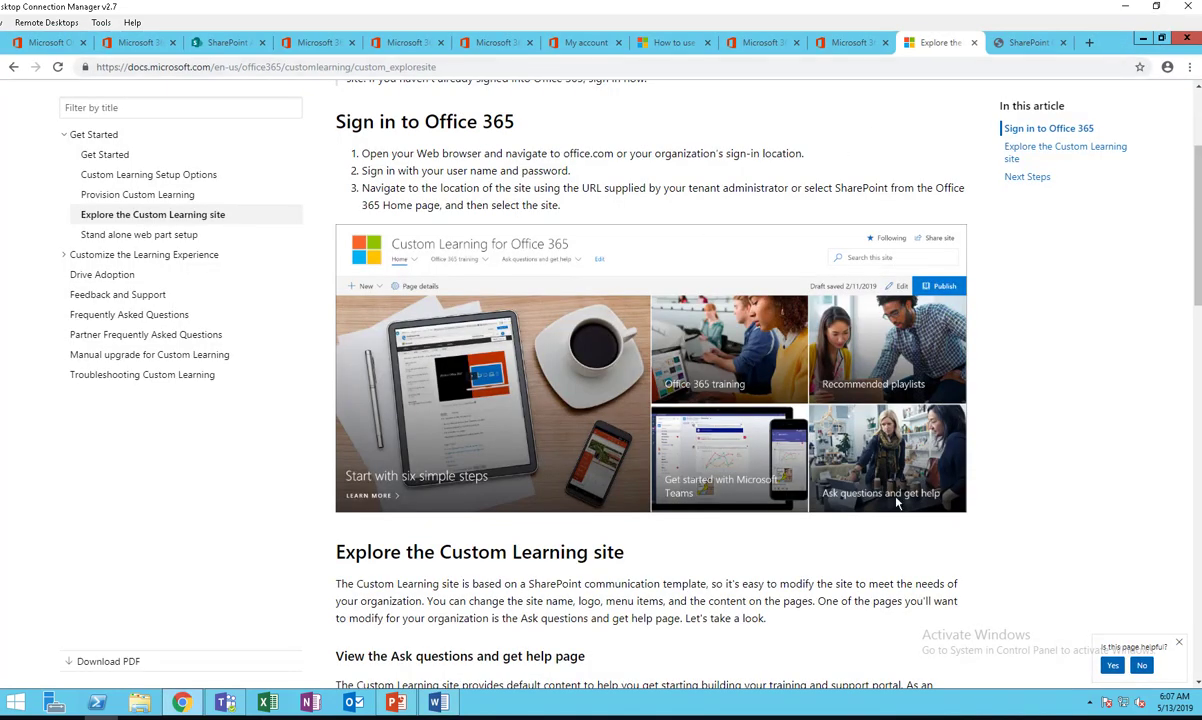
# - Show the active users in the Microsoft 365 admin center and search them for cloudadmin
pyautogui.click(848, 45)
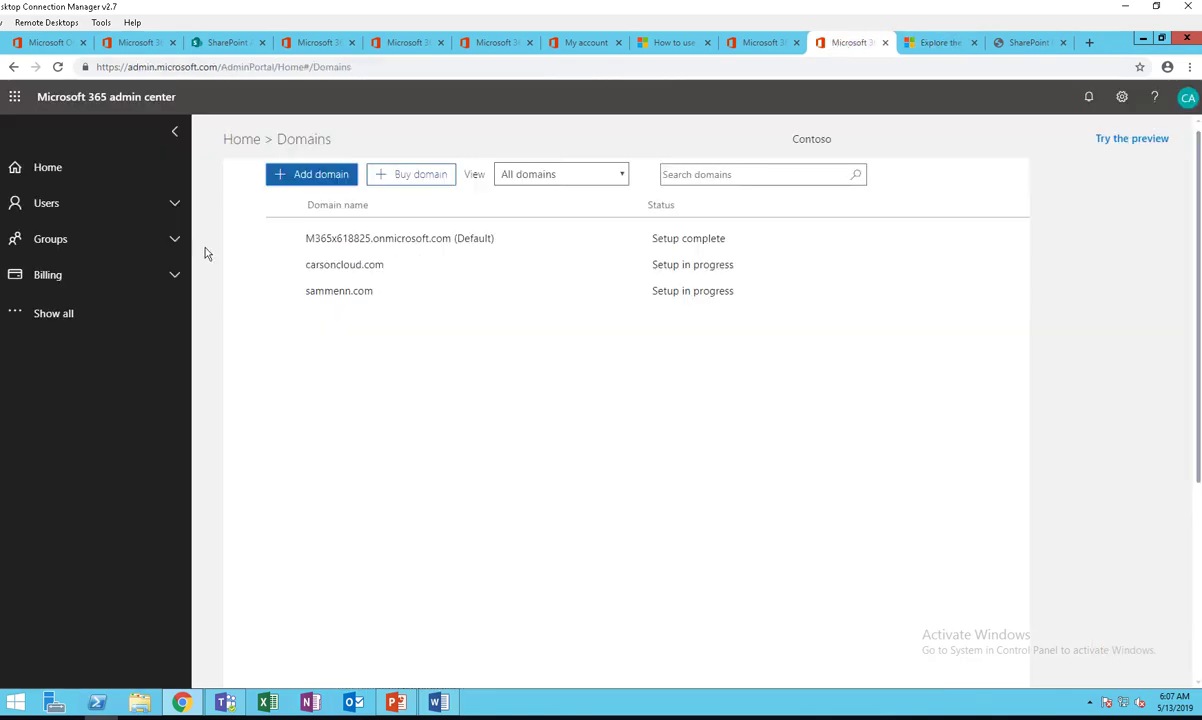
pyautogui.click(67, 212)
pyautogui.click(78, 242)
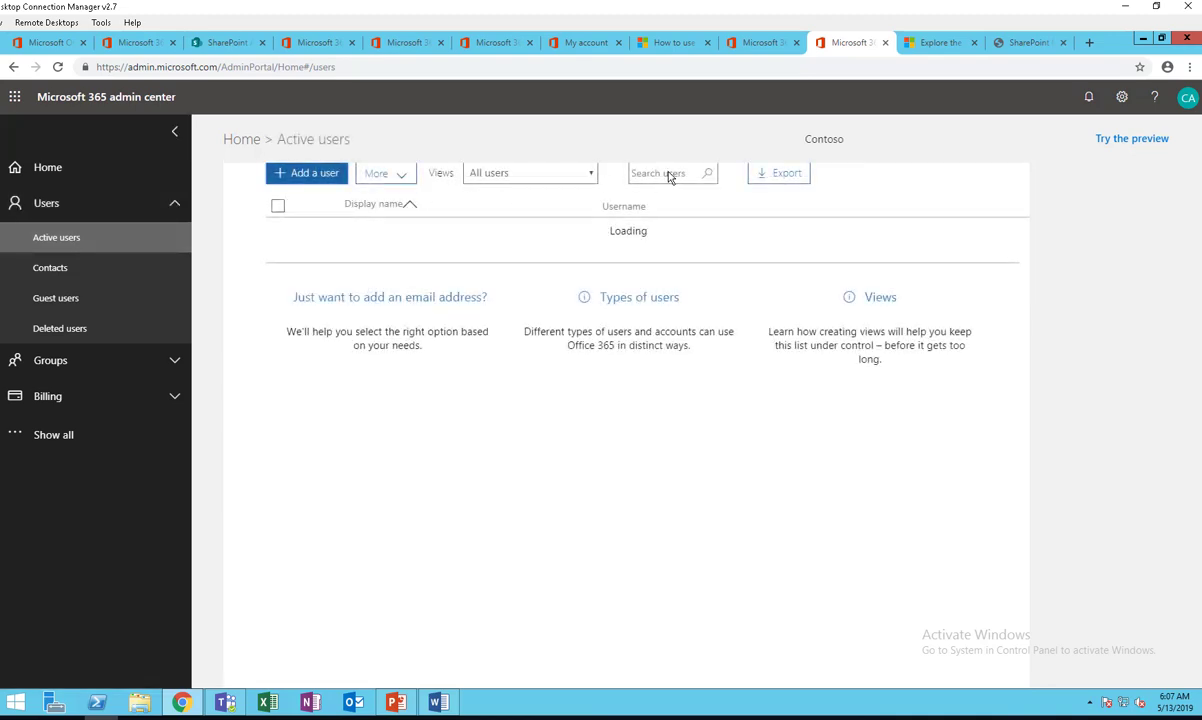
pyautogui.click(671, 173)
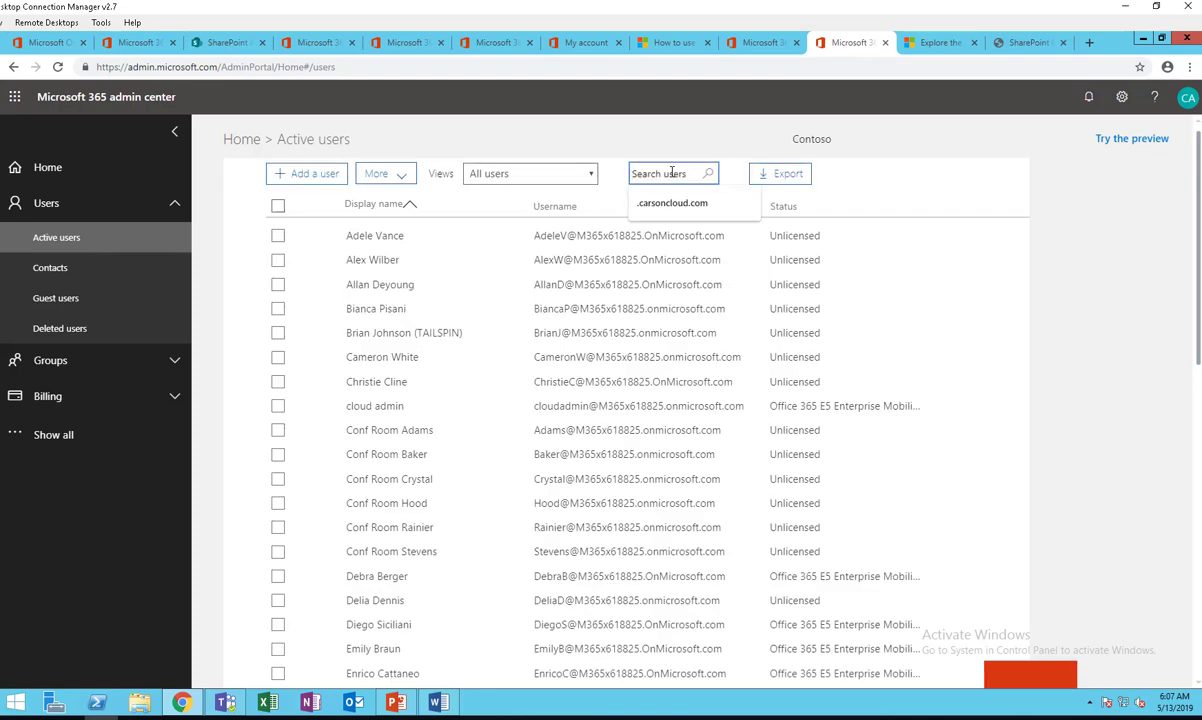
pyautogui.write('cl')
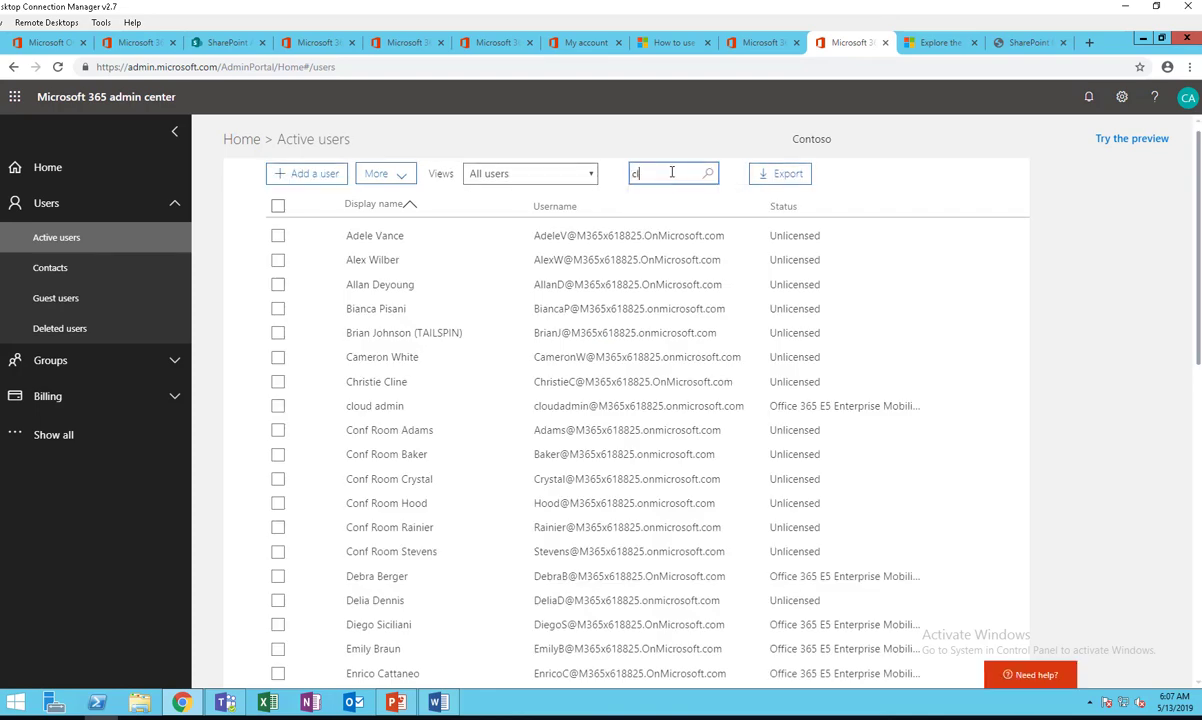
pyautogui.write('oudadmin')
pyautogui.press('Return')
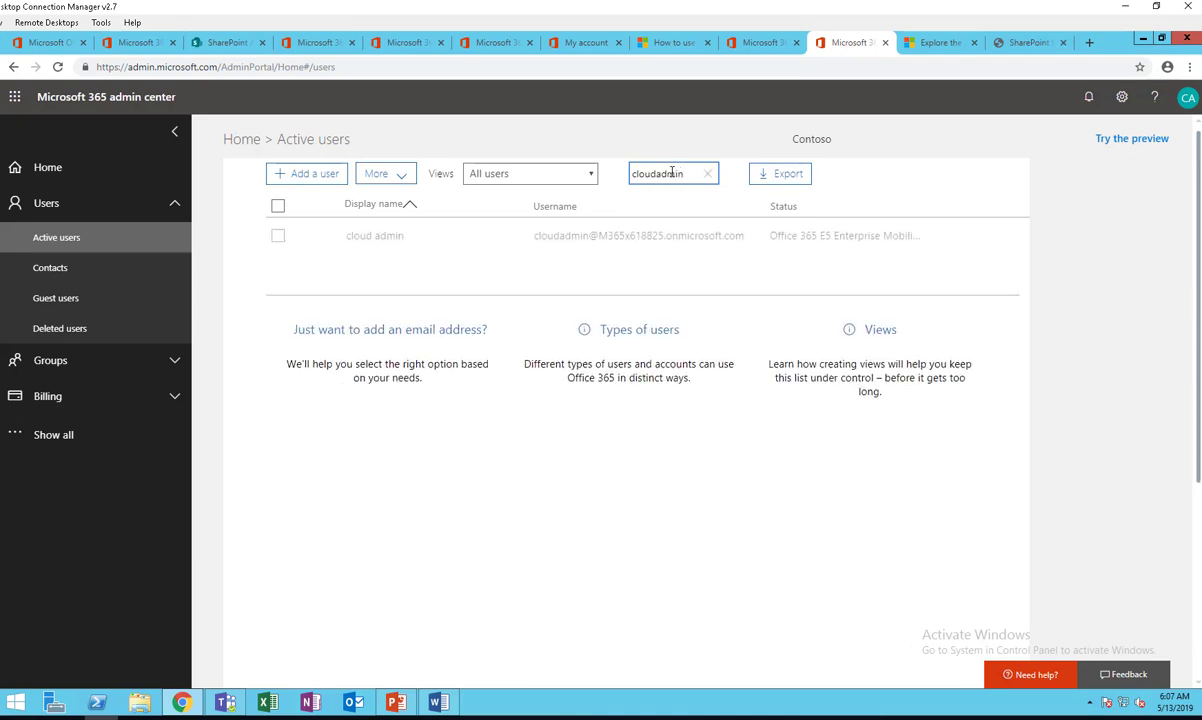
# - Open the cloud admin account's details, check its assigned role, and go back to the Word checklist
pyautogui.moveTo(745, 237); pyautogui.dragTo(546, 237)
pyautogui.click(555, 243)
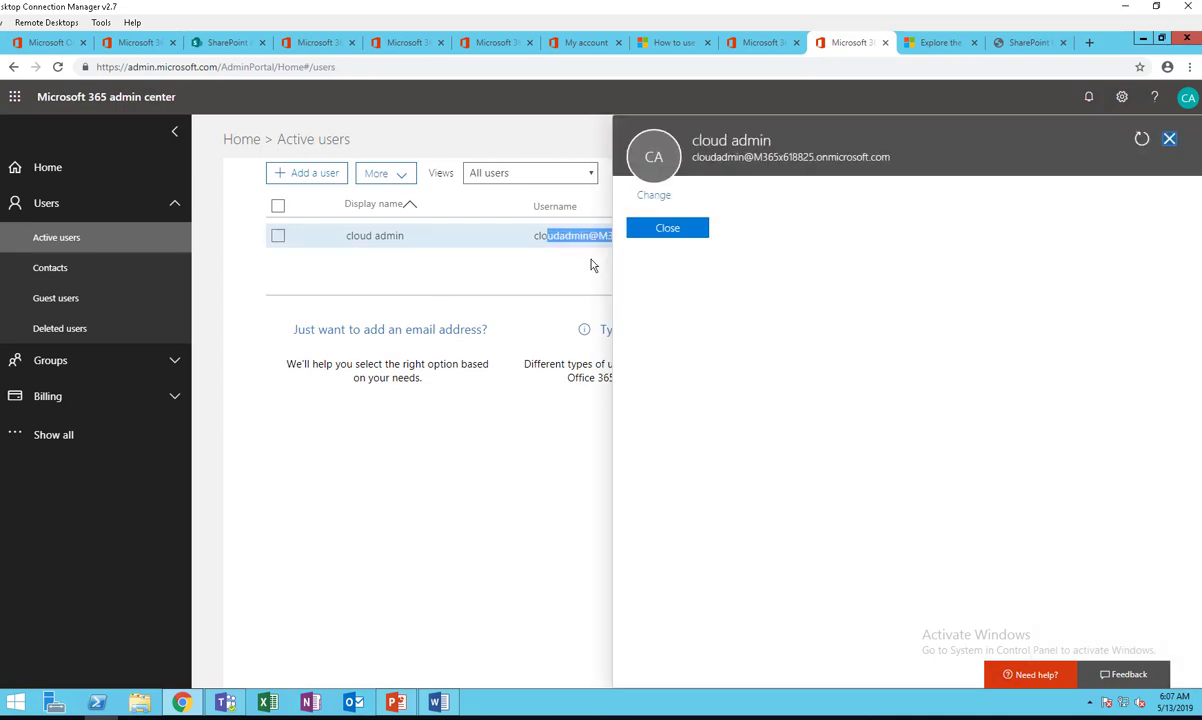
pyautogui.click(555, 243)
pyautogui.click(636, 236)
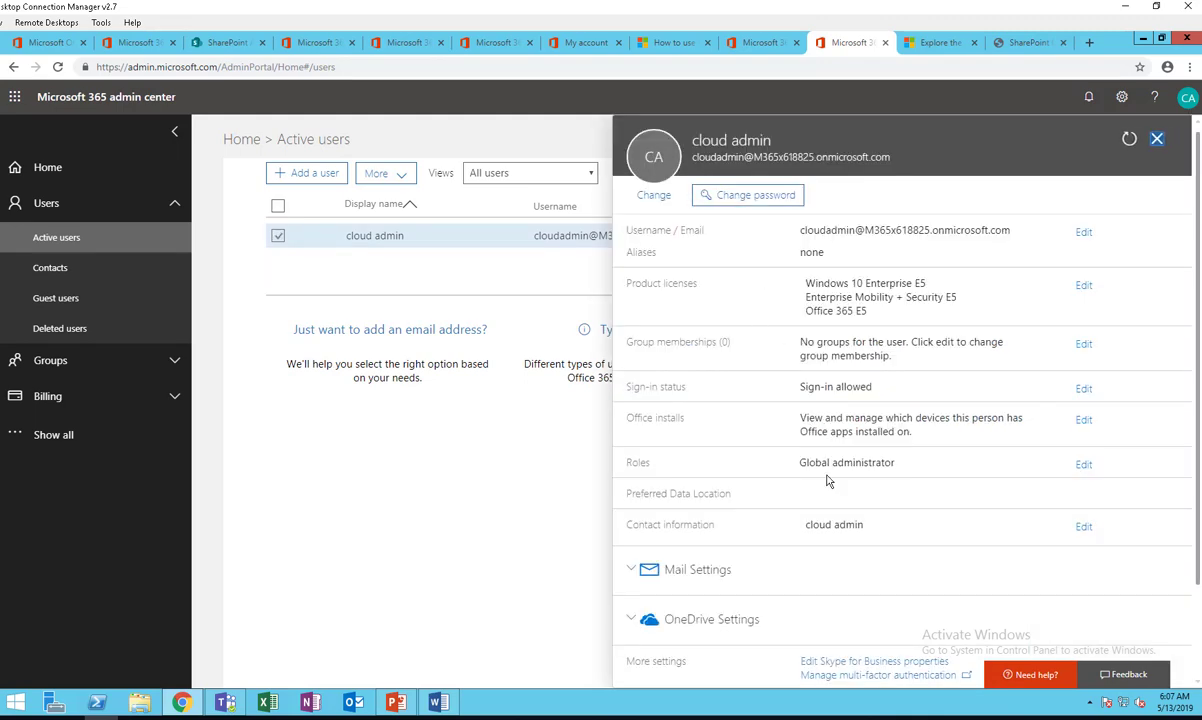
pyautogui.moveTo(632, 462); pyautogui.dragTo(905, 460)
pyautogui.click(527, 467)
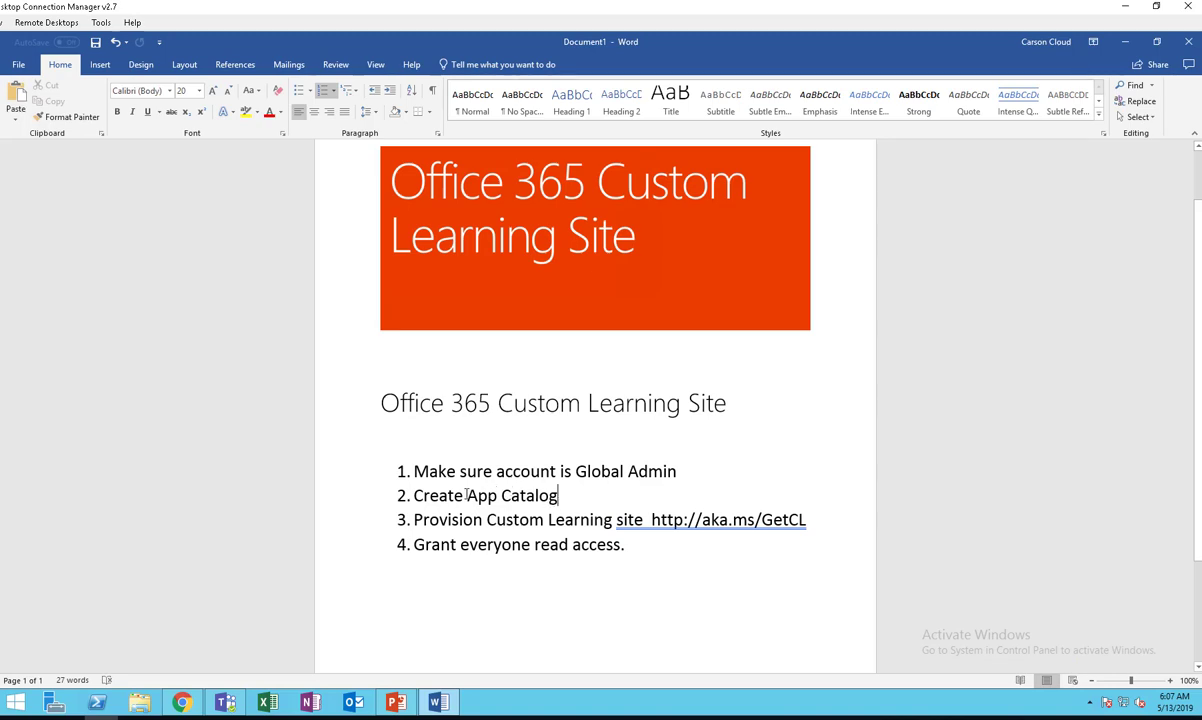
# - Switch to Chrome and open the SharePoint admin center from the Microsoft 365 list of admin centers
pyautogui.click(190, 706)
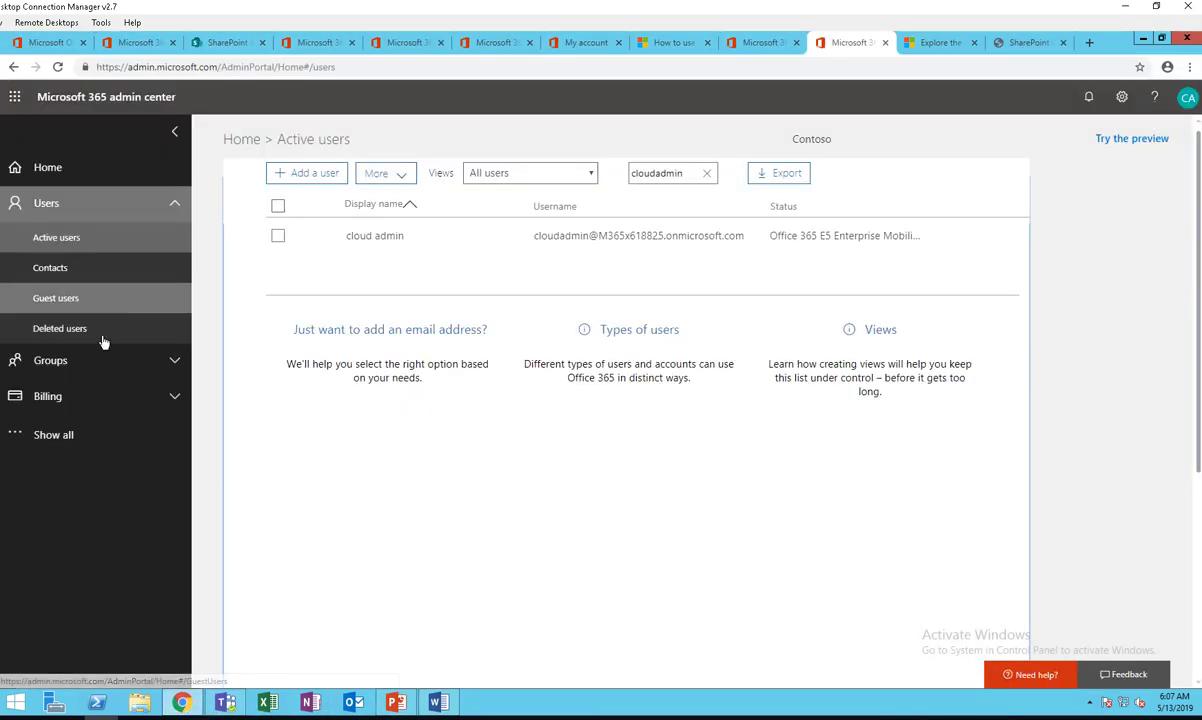
pyautogui.click(107, 436)
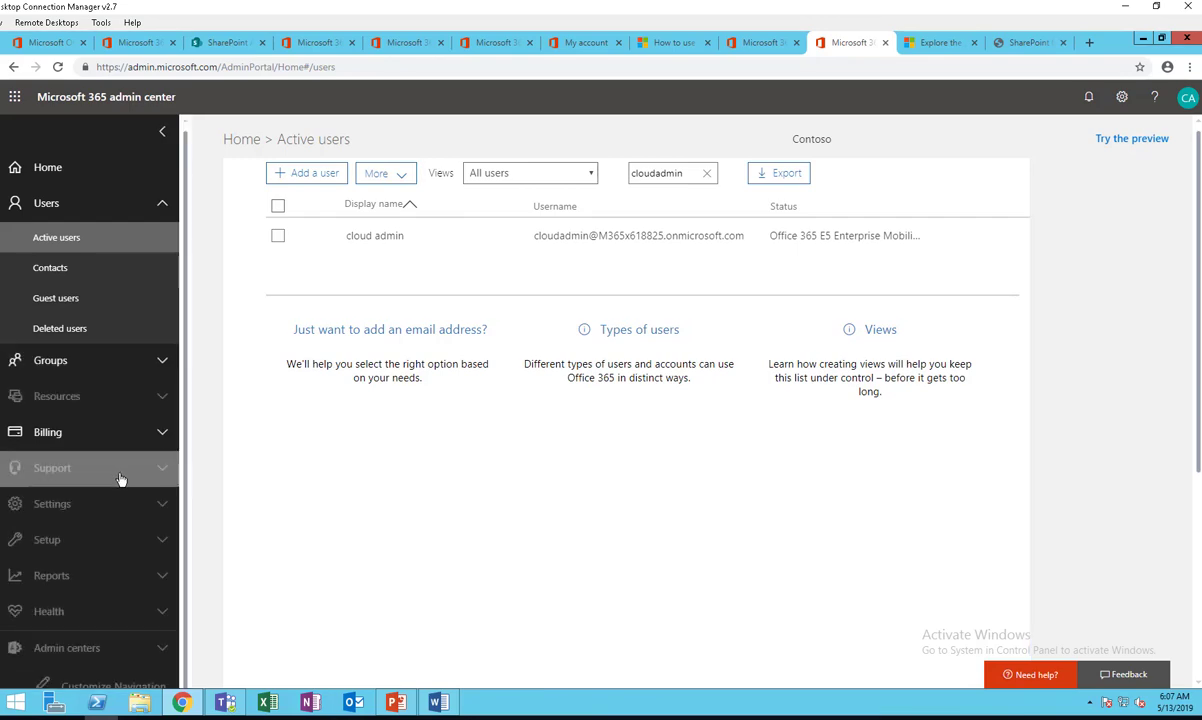
pyautogui.click(129, 640)
pyautogui.scroll(-4, 170, 494)
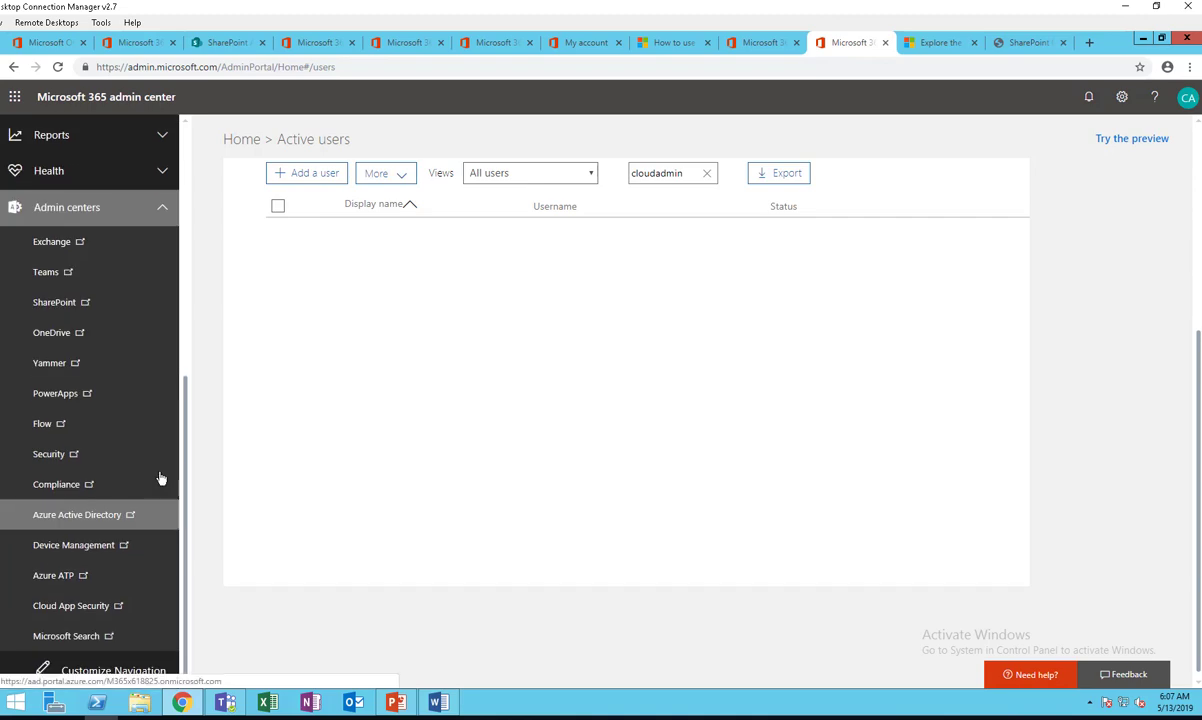
pyautogui.click(59, 304)
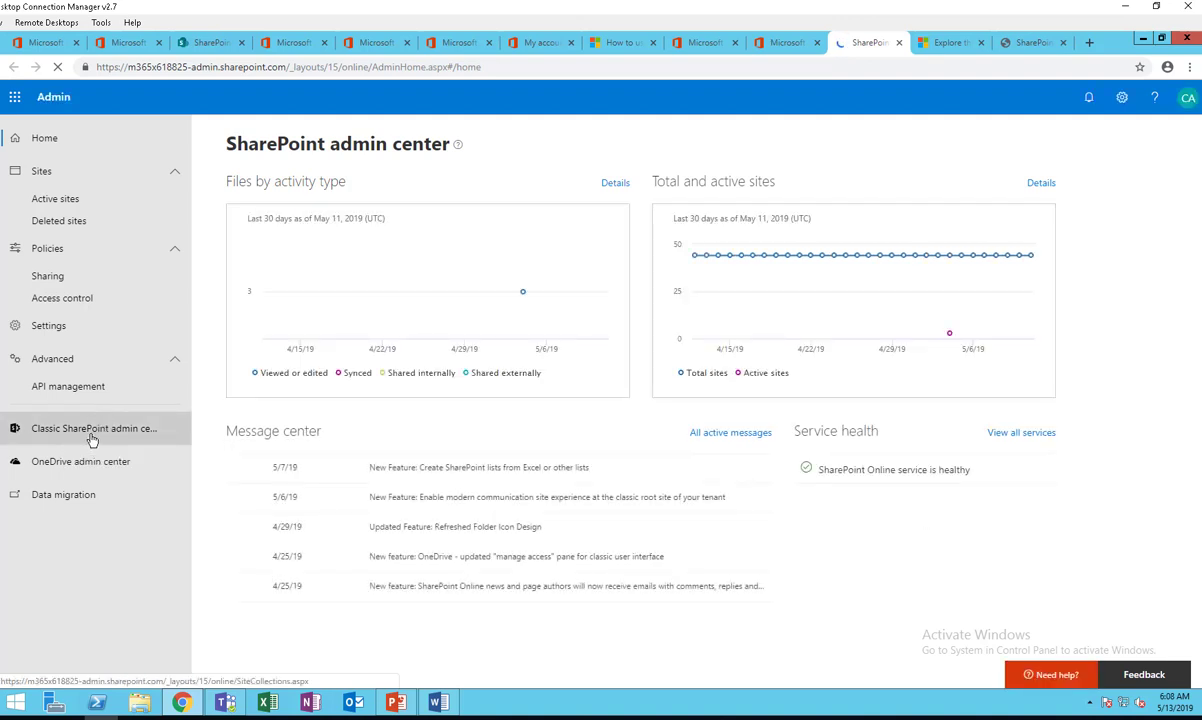
# - Open the App Catalog from the apps page of the classic SharePoint admin center
pyautogui.click(104, 432)
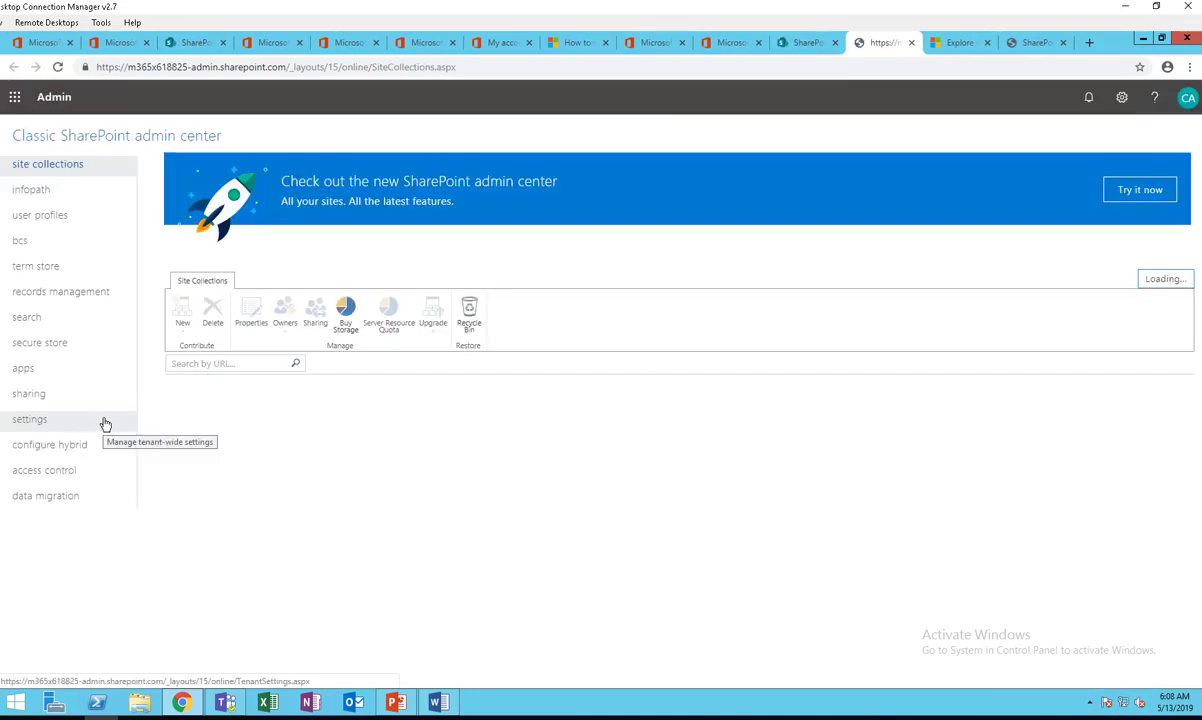
pyautogui.click(30, 372)
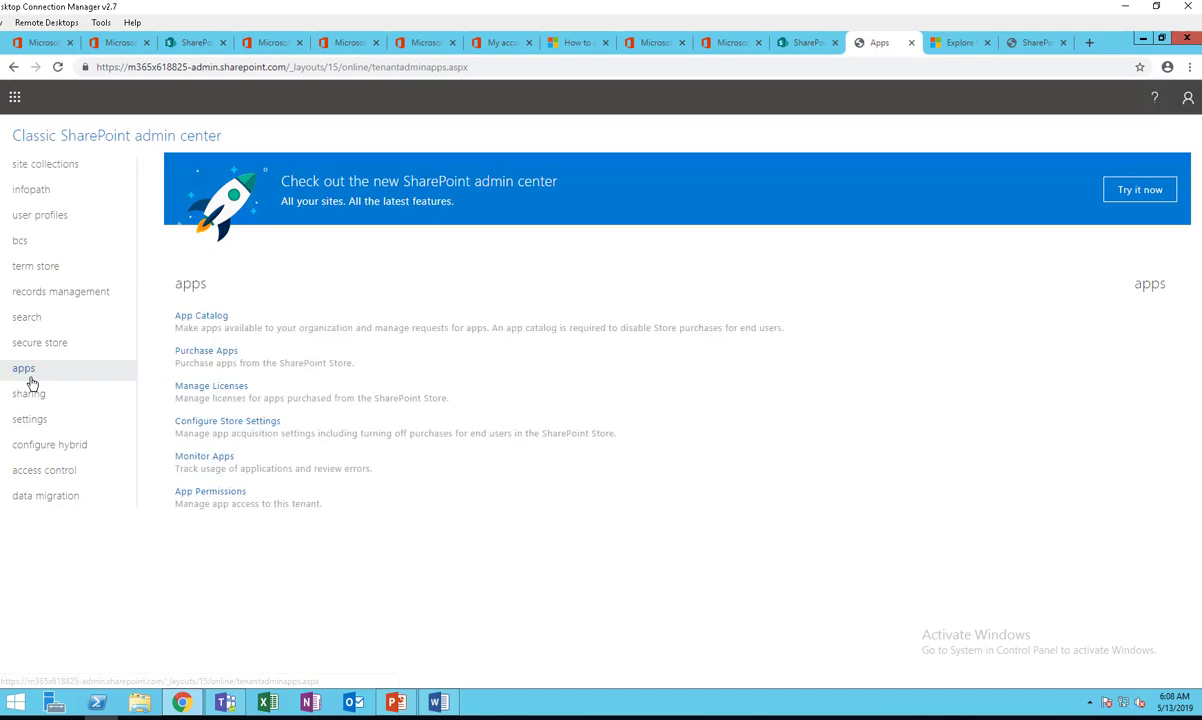
pyautogui.click(201, 318)
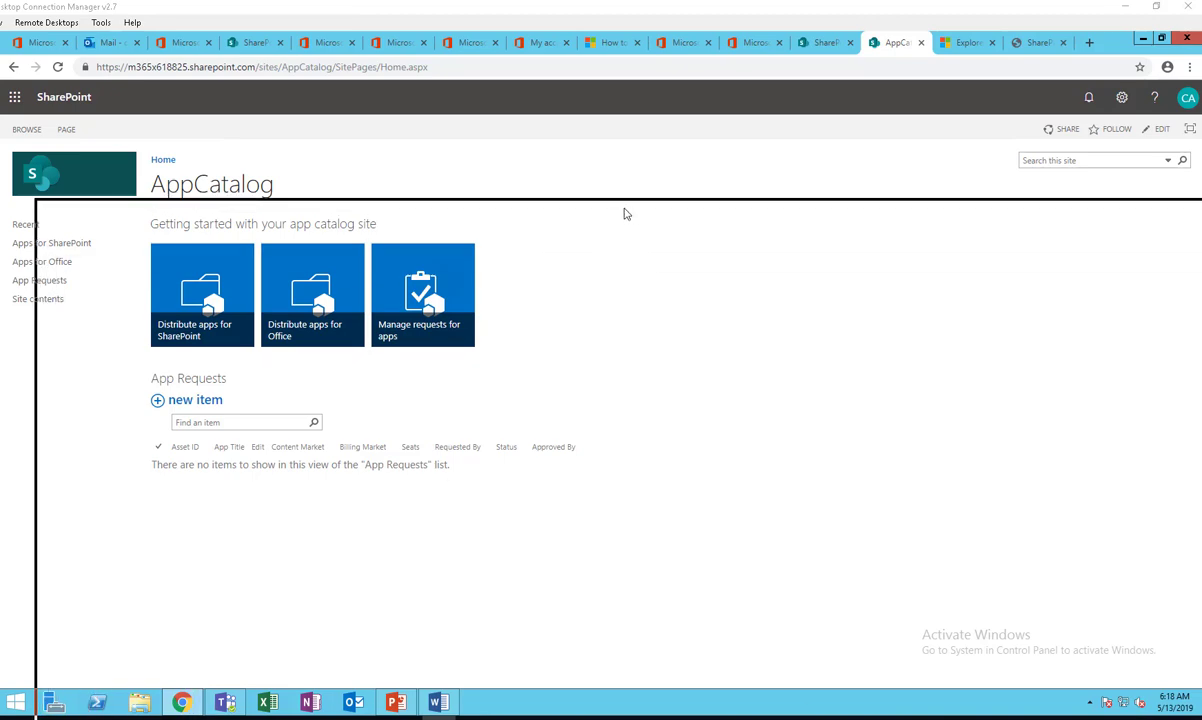
# - Examine the title, site address, administrator and resource quota fields in the Snagit capture of the Create App Catalog Site Collection form
pyautogui.click(600, 95)
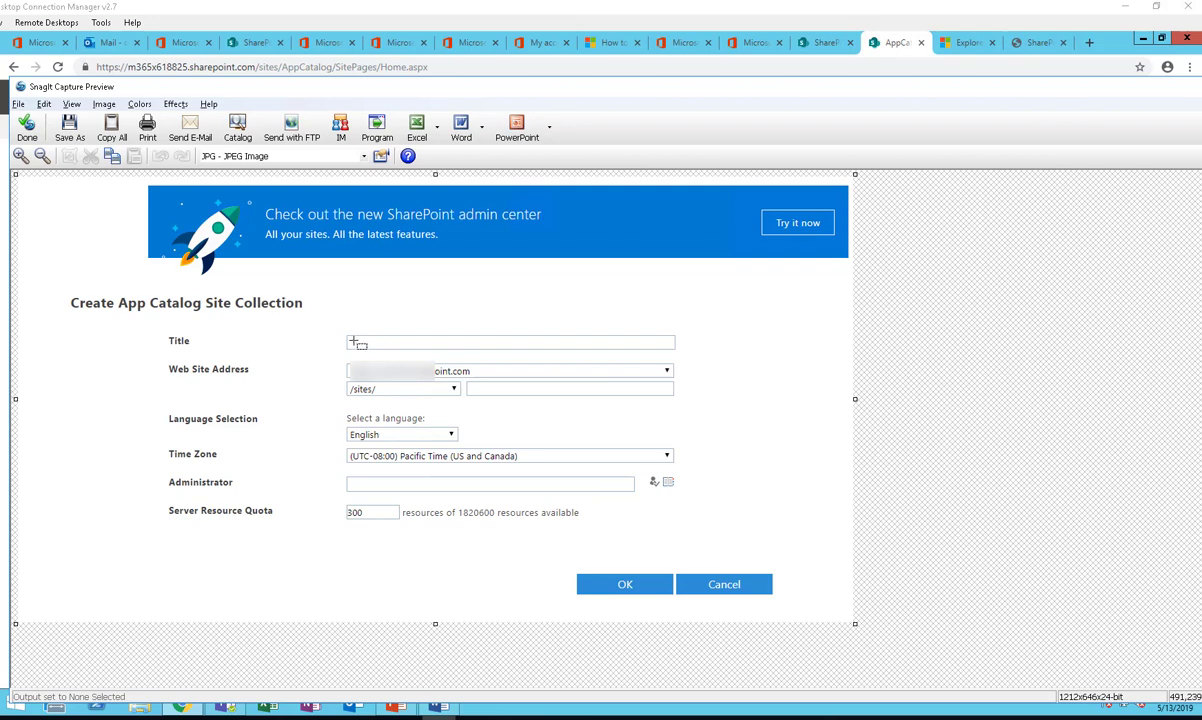
pyautogui.moveTo(353, 342); pyautogui.dragTo(437, 348)
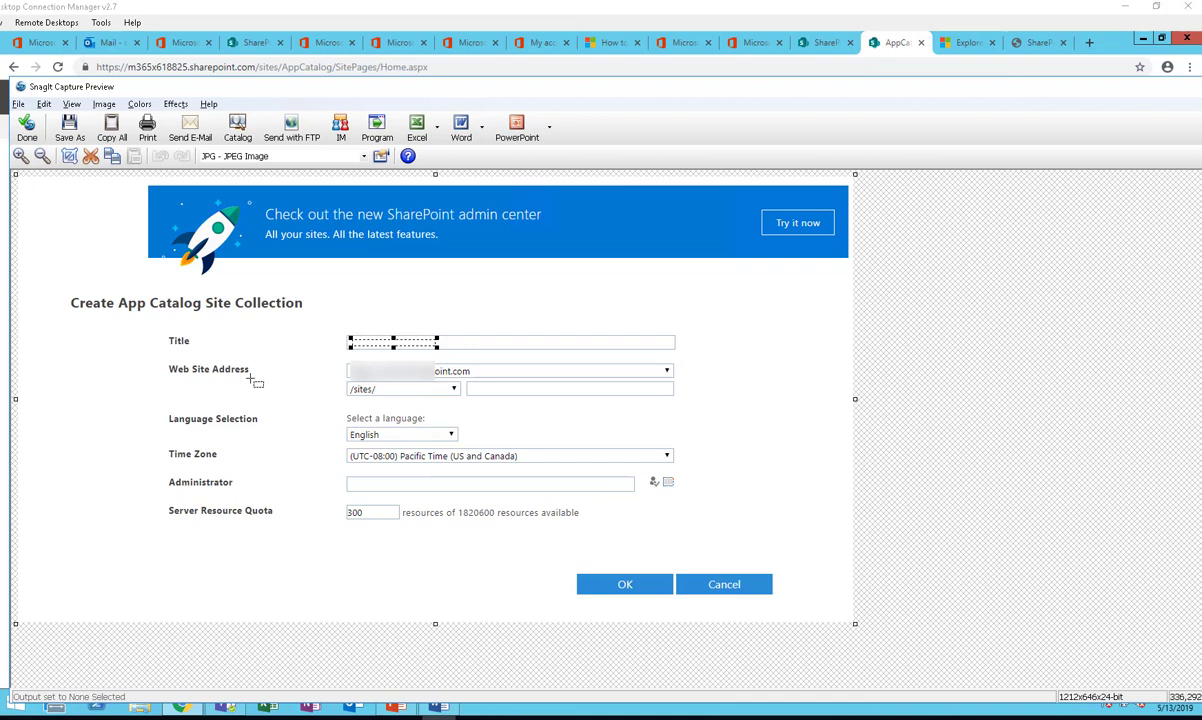
pyautogui.moveTo(494, 389); pyautogui.dragTo(581, 393)
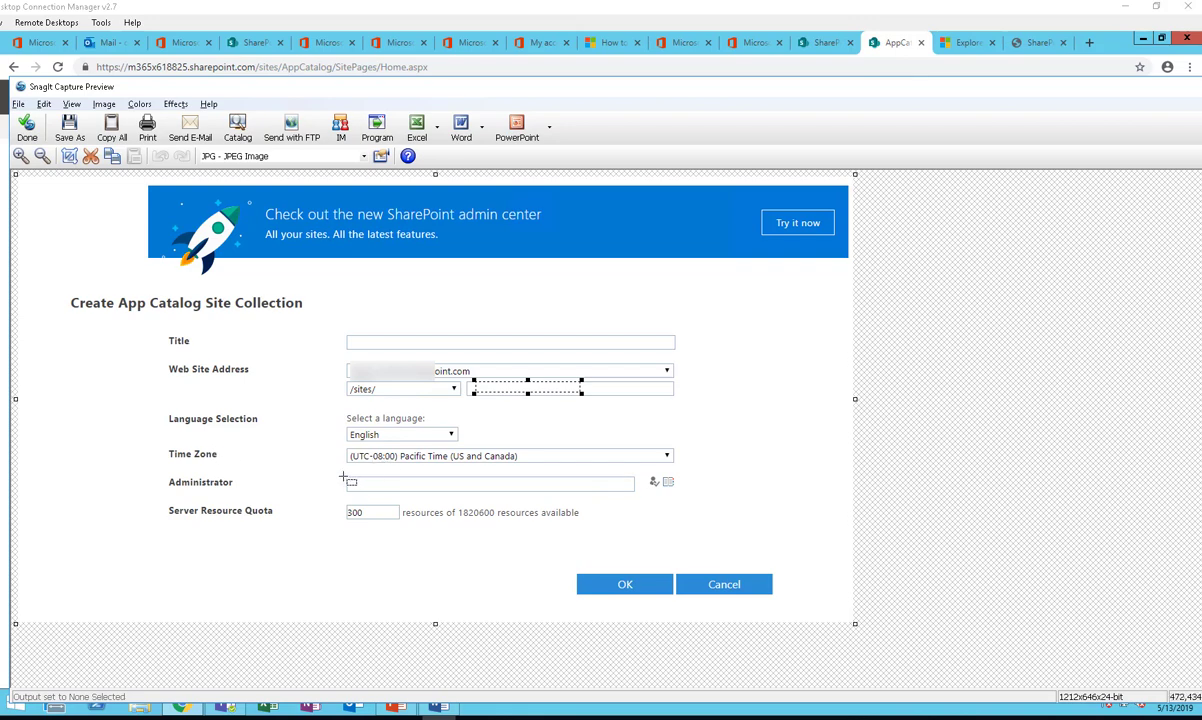
pyautogui.moveTo(345, 479); pyautogui.dragTo(446, 494)
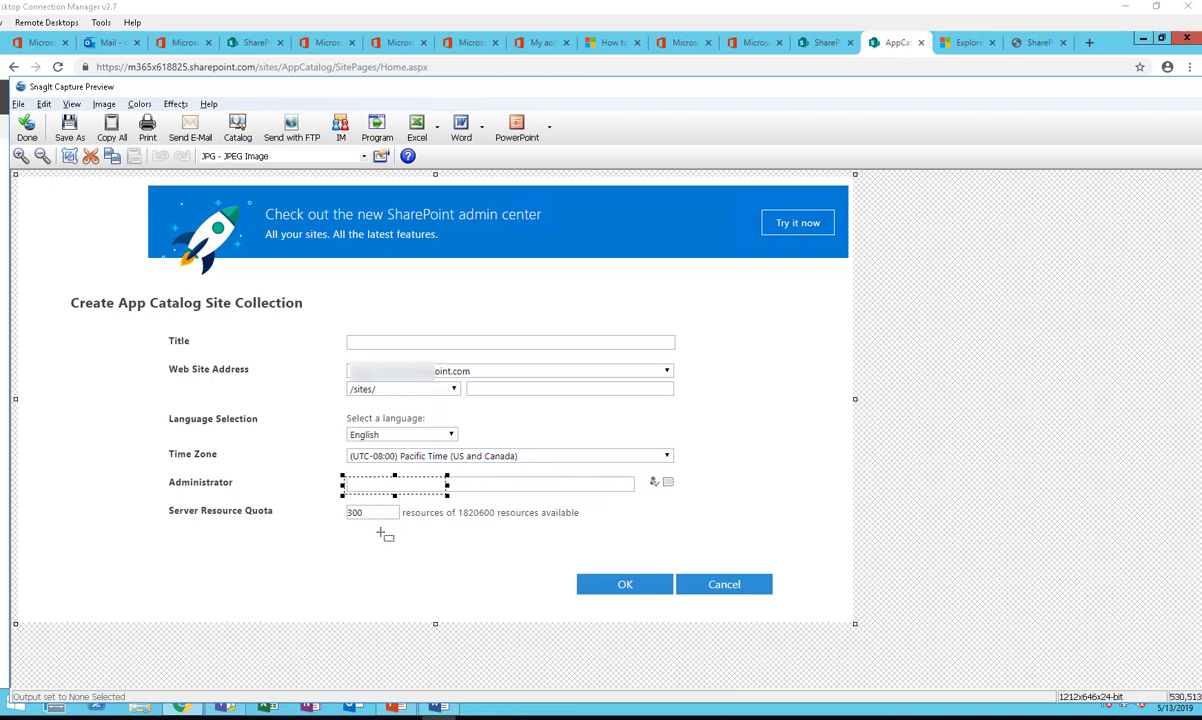
pyautogui.click(338, 528)
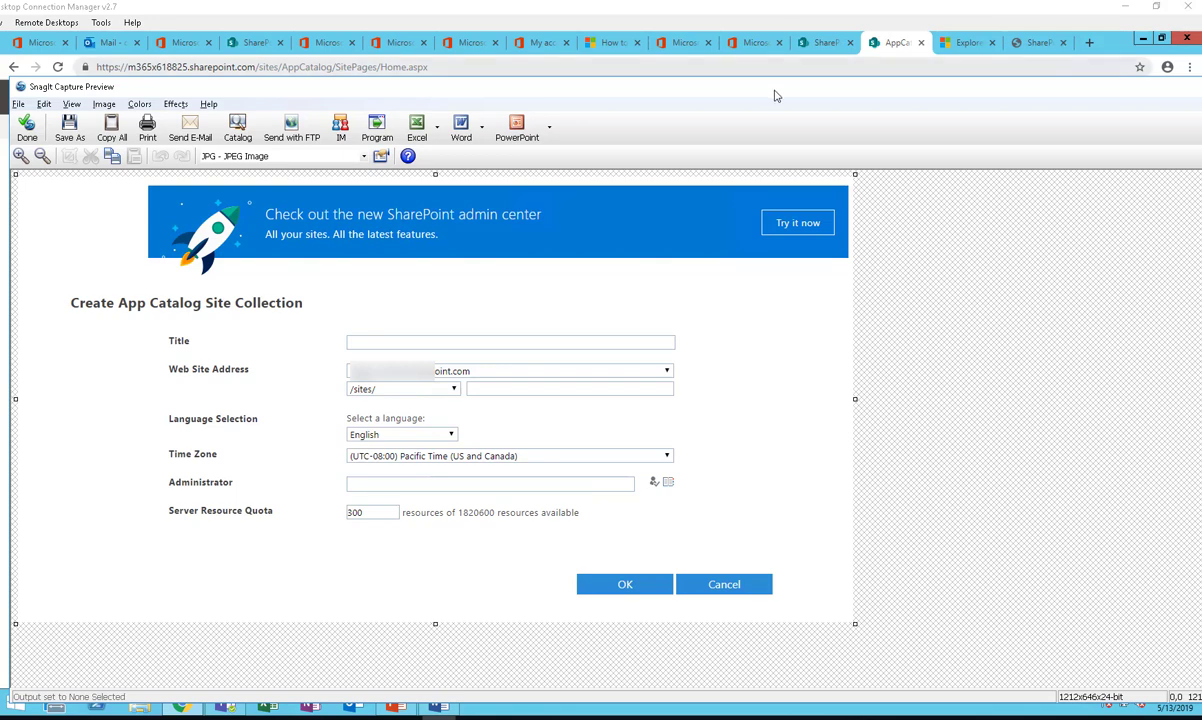
pyautogui.press('super+Down')
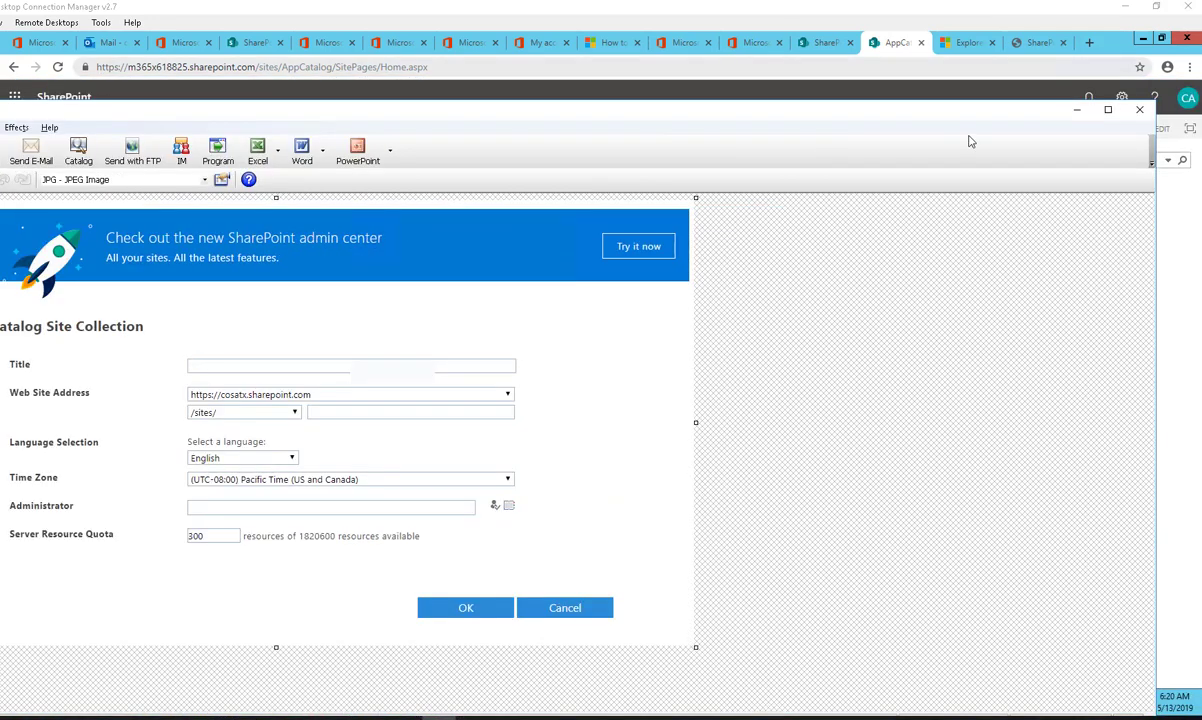
pyautogui.click(1079, 111)
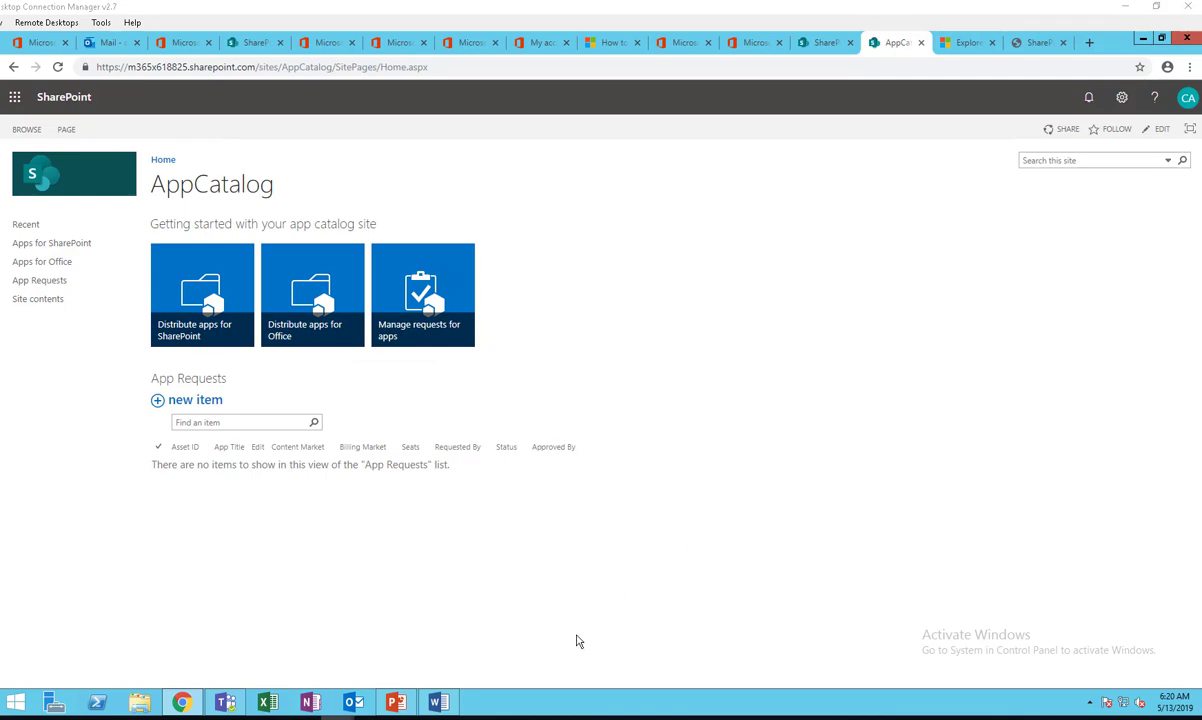
pyautogui.moveTo(441, 705)
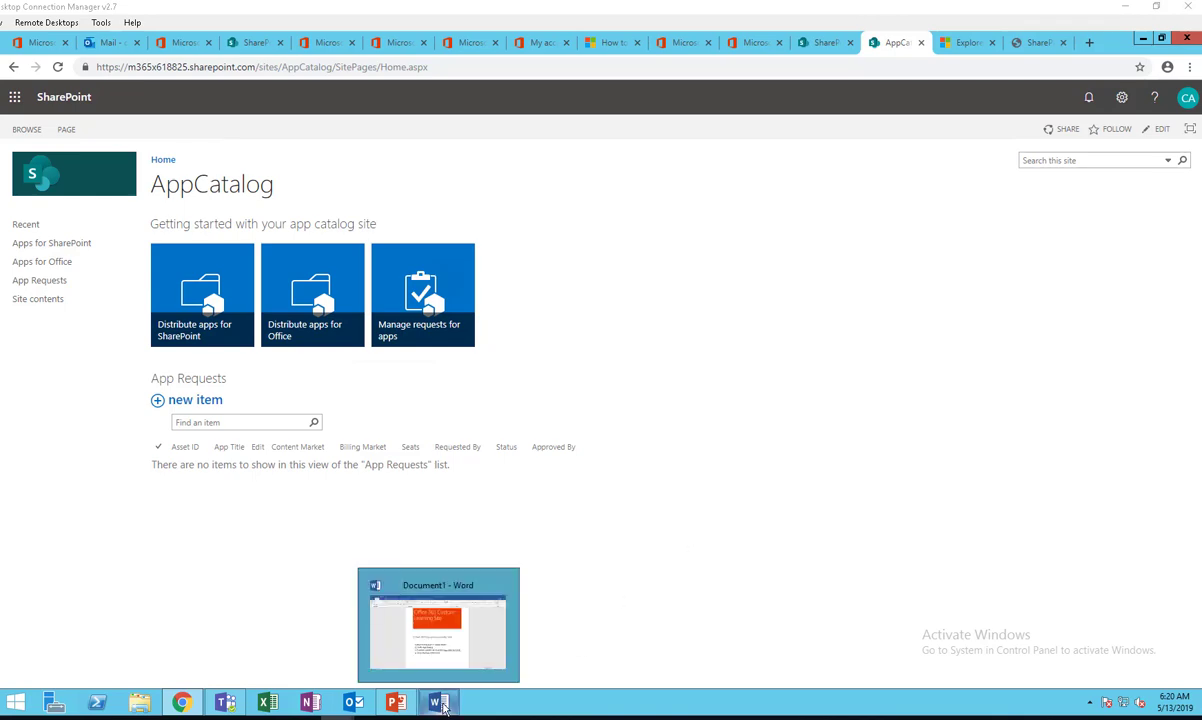
pyautogui.click(443, 663)
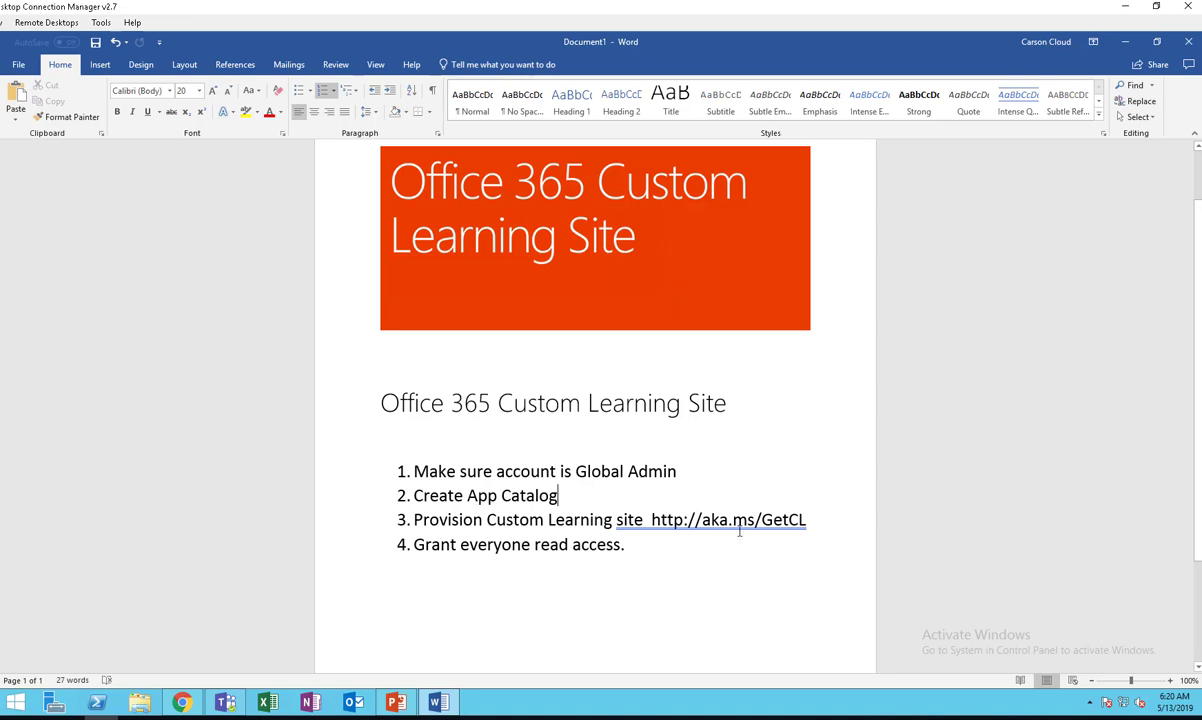
pyautogui.moveTo(810, 520); pyautogui.dragTo(657, 520)
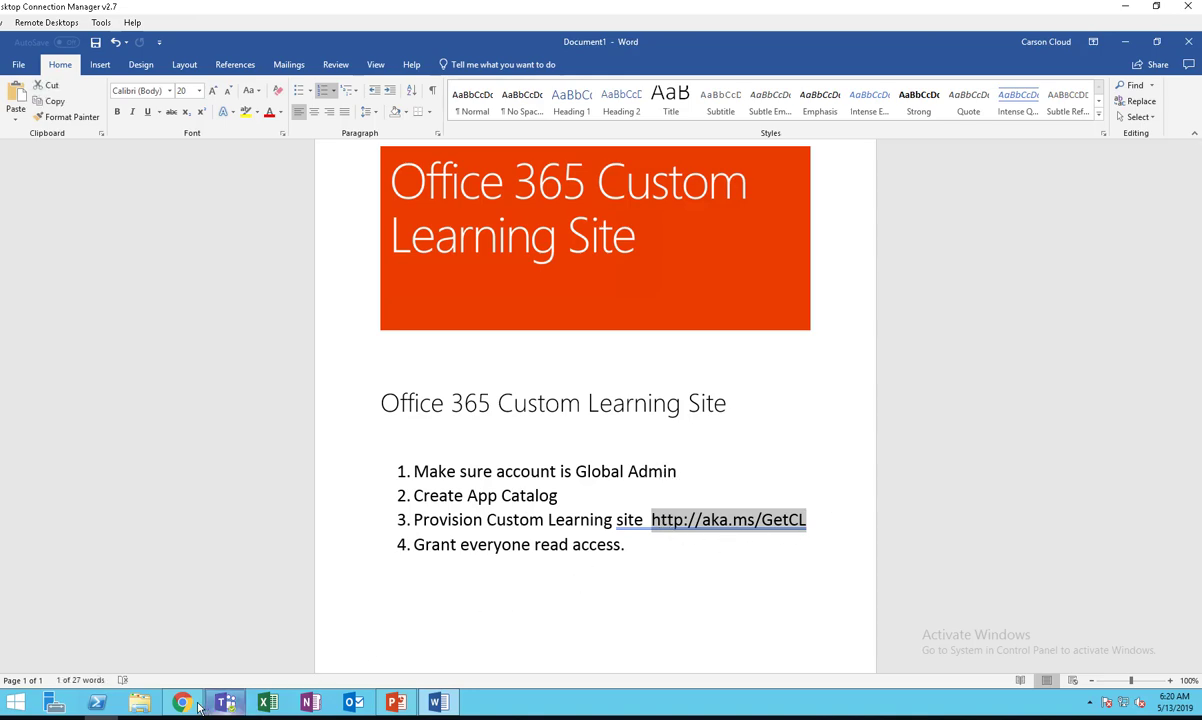
# - Switch to Chrome and open the Provision Custom Learning article in Microsoft Docs at its provisioning service link
pyautogui.moveTo(182, 702)
pyautogui.click(186, 656)
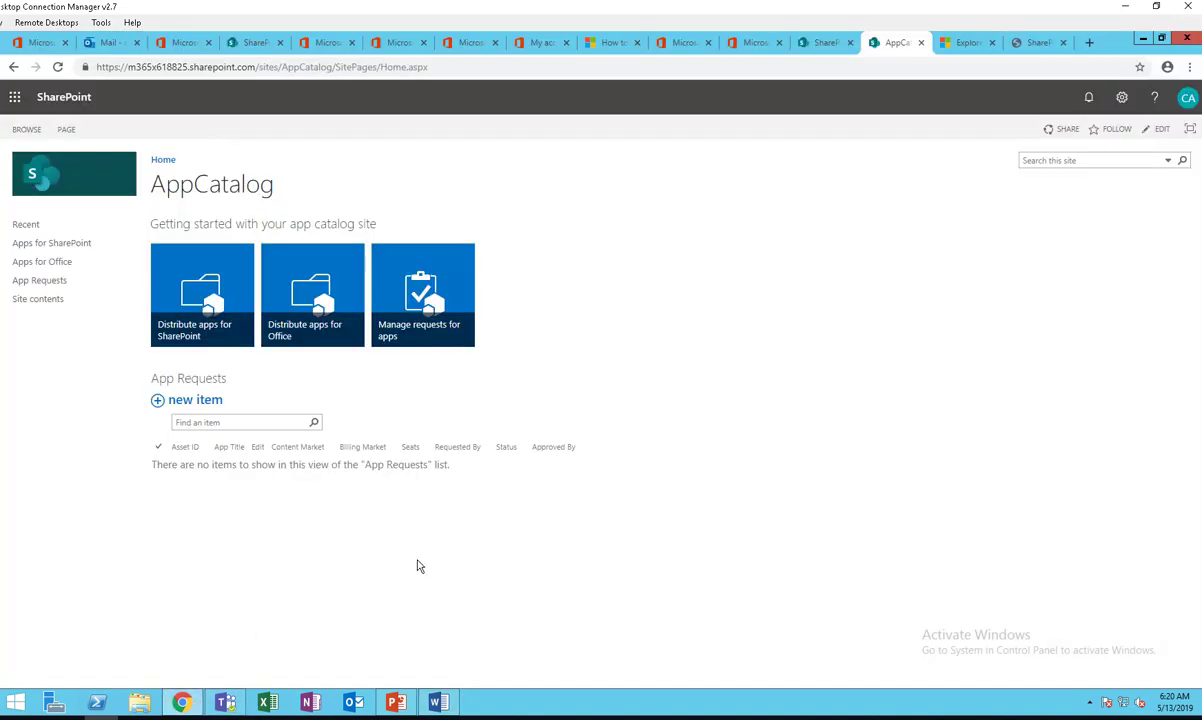
pyautogui.click(755, 42)
pyautogui.click(967, 46)
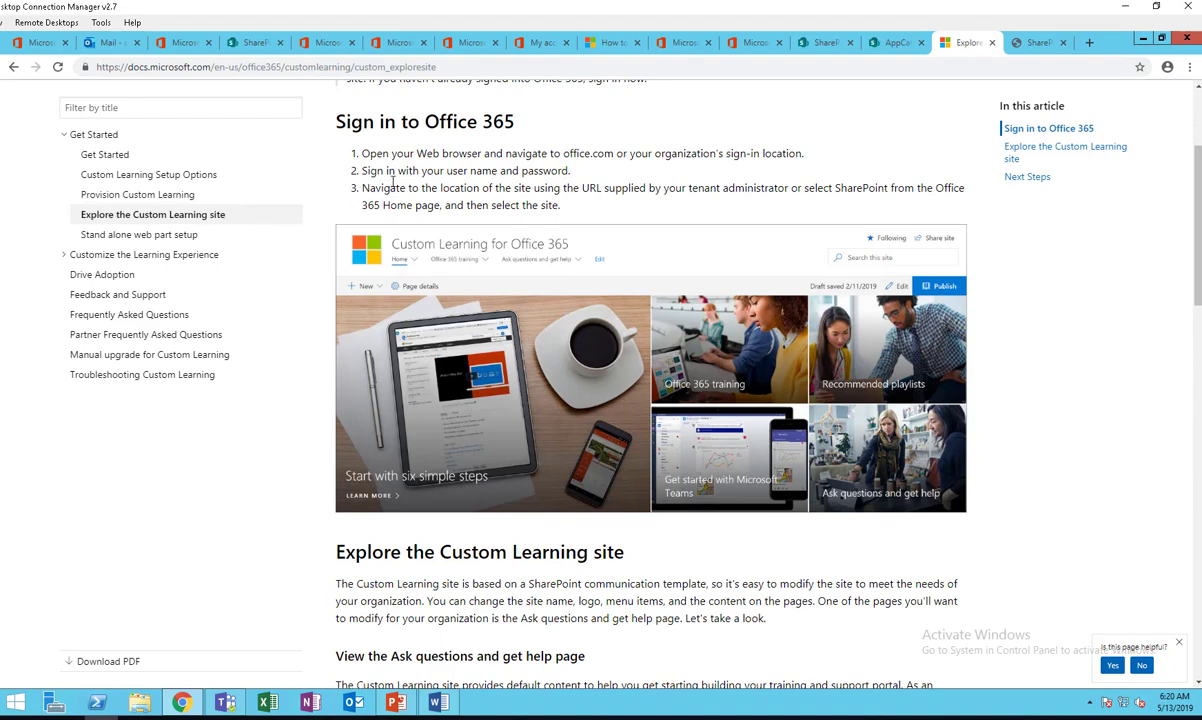
pyautogui.scroll(3, 443, 254)
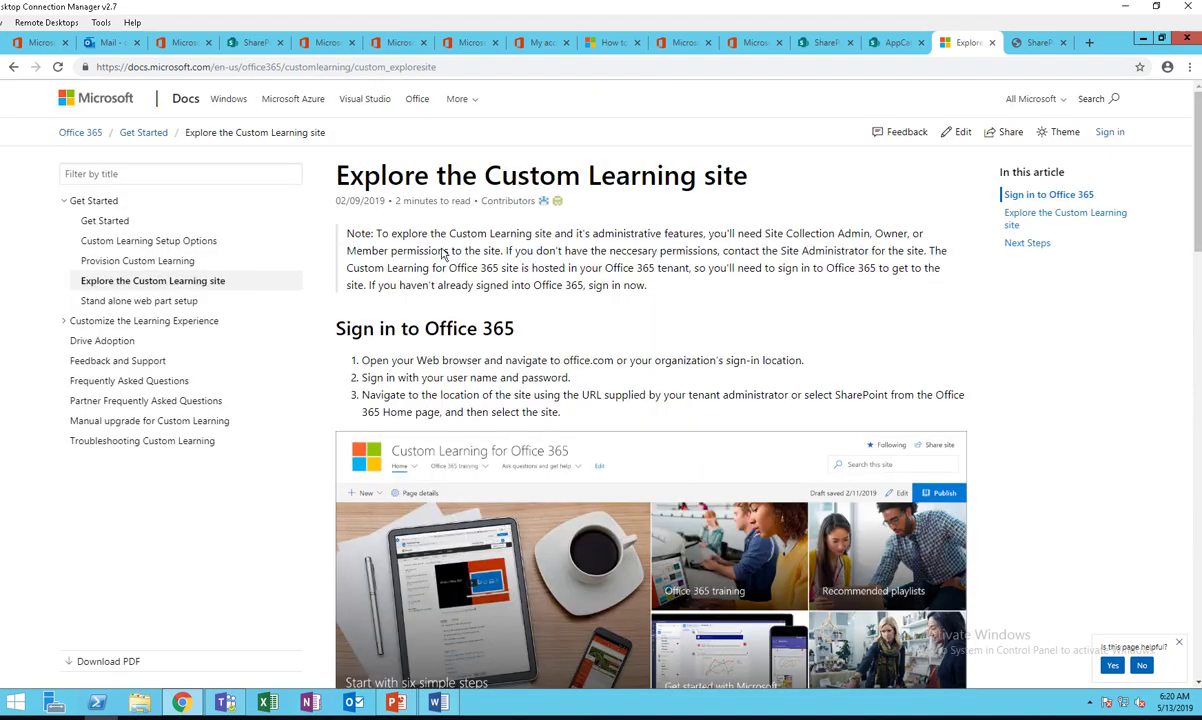
pyautogui.click(139, 263)
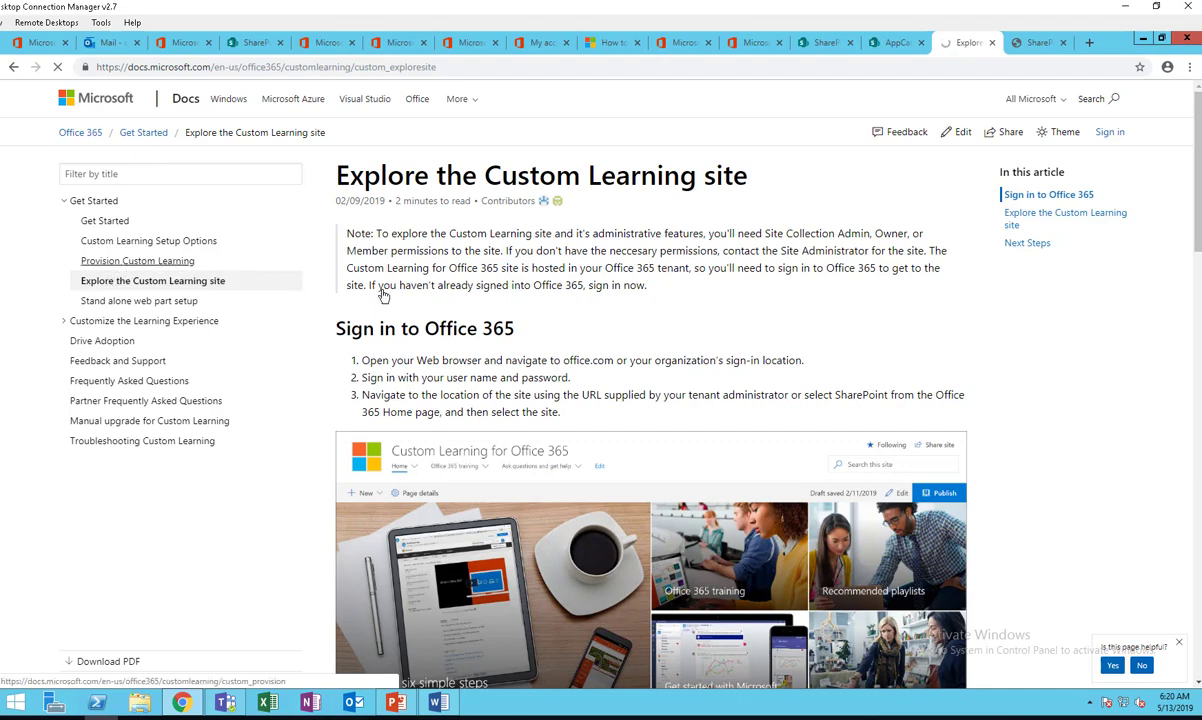
pyautogui.scroll(-3, 670, 311)
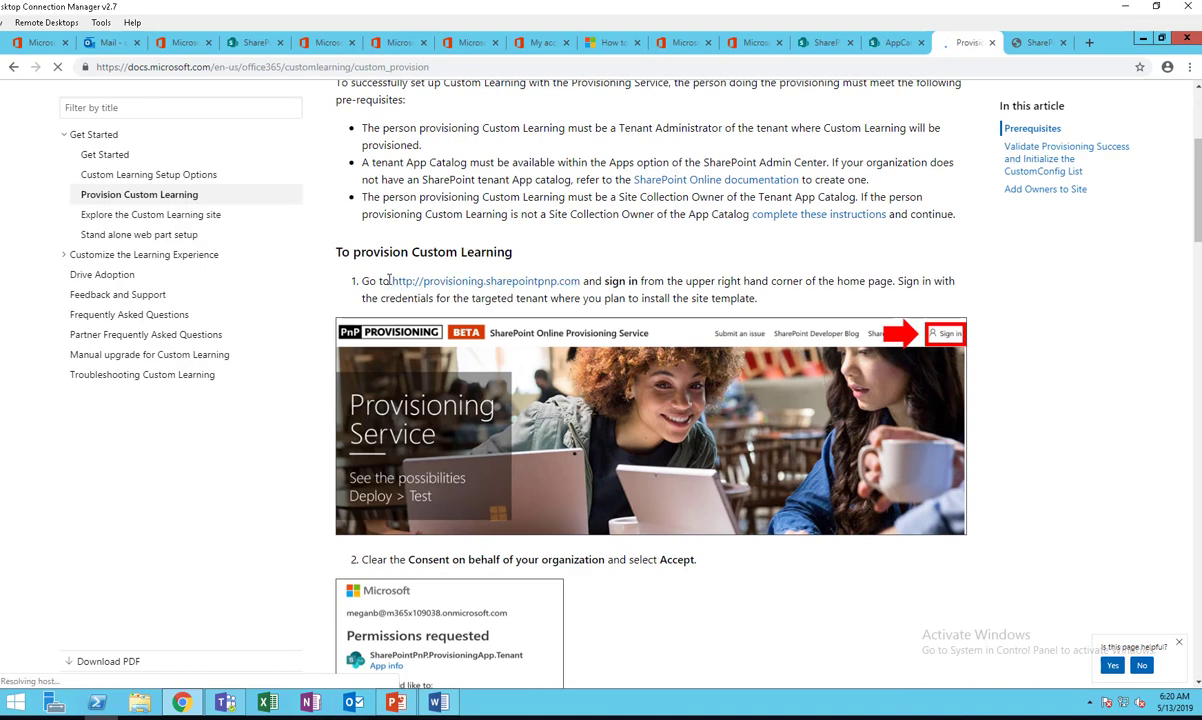
pyautogui.moveTo(388, 281); pyautogui.dragTo(577, 289)
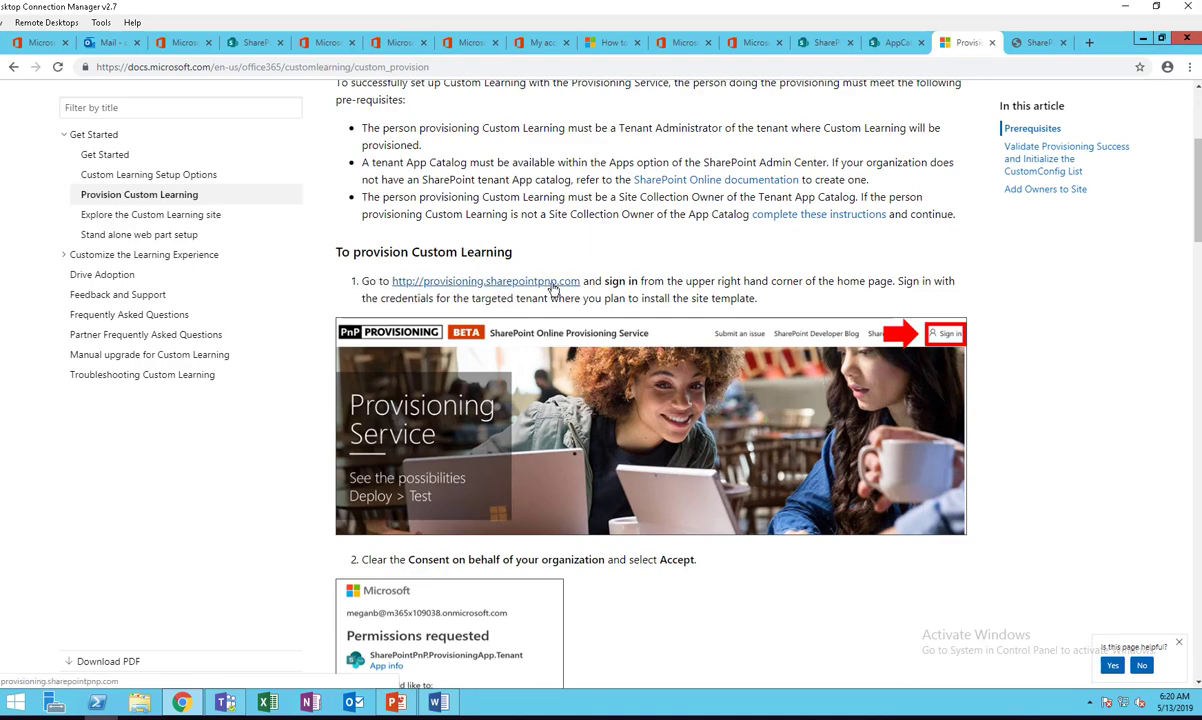
pyautogui.click(437, 702)
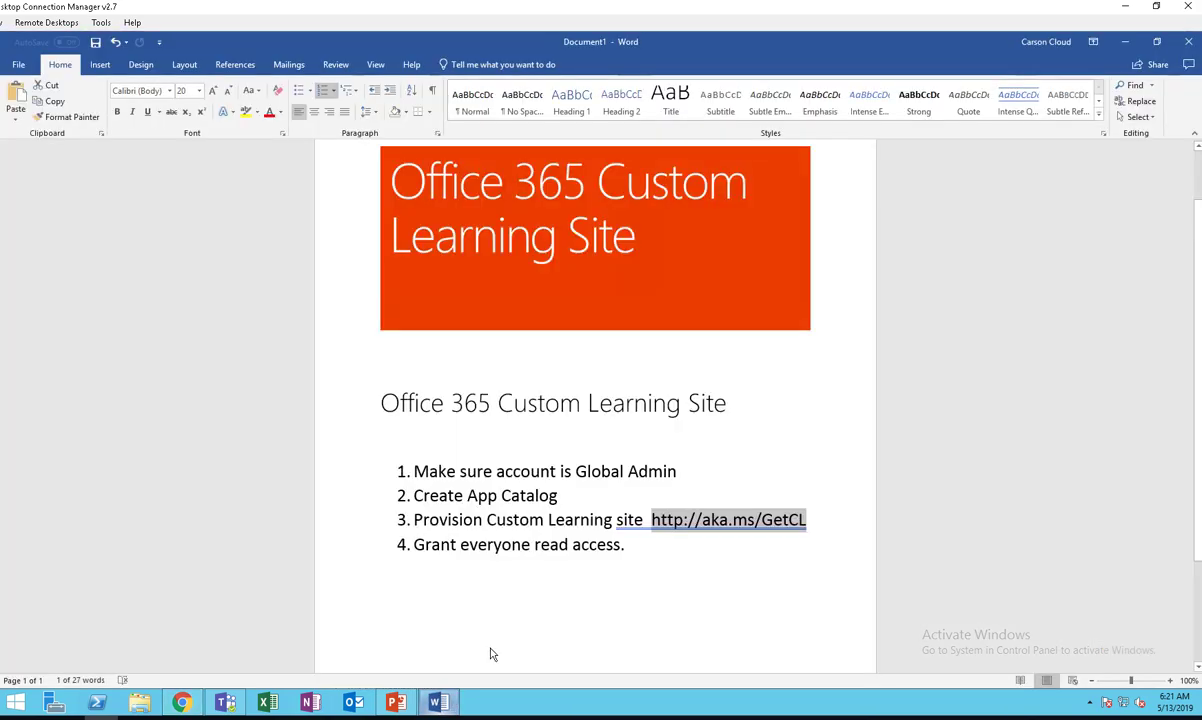
pyautogui.click(819, 520)
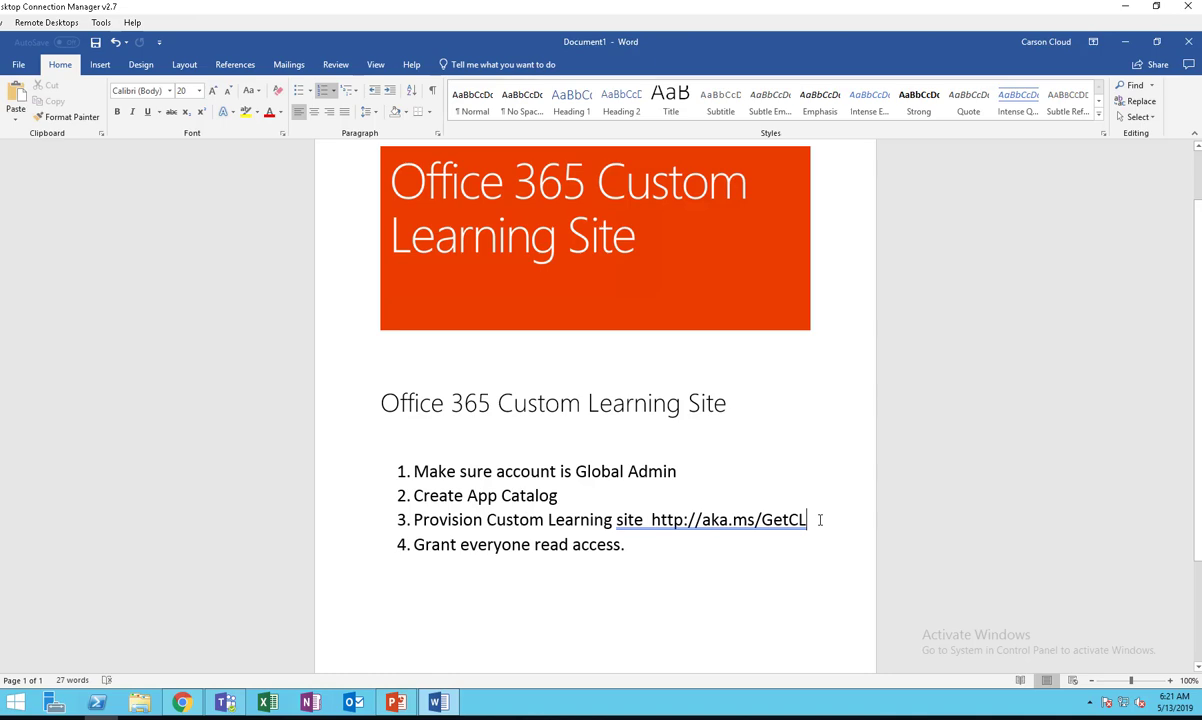
pyautogui.moveTo(808, 518); pyautogui.dragTo(653, 518)
pyautogui.hotkey('ctrl', 'c')
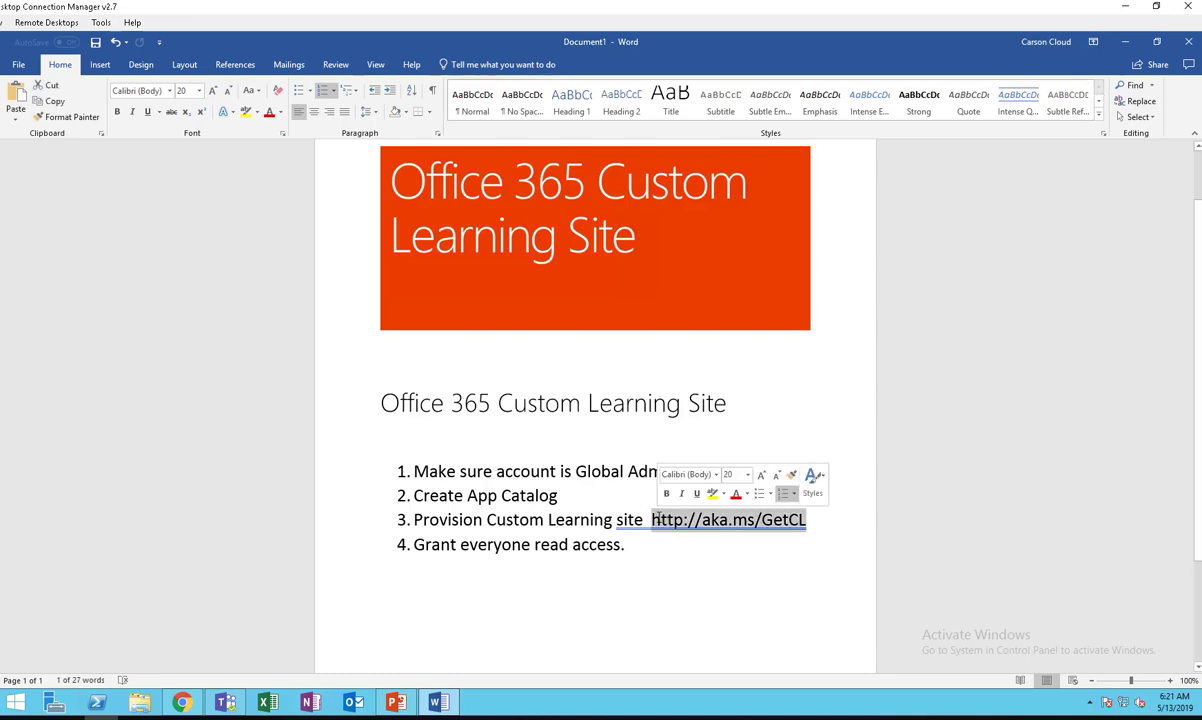
# - Switch to Chrome and load the copied link in place of the SharePoint Online Provisioning Service home page
pyautogui.click(1125, 41)
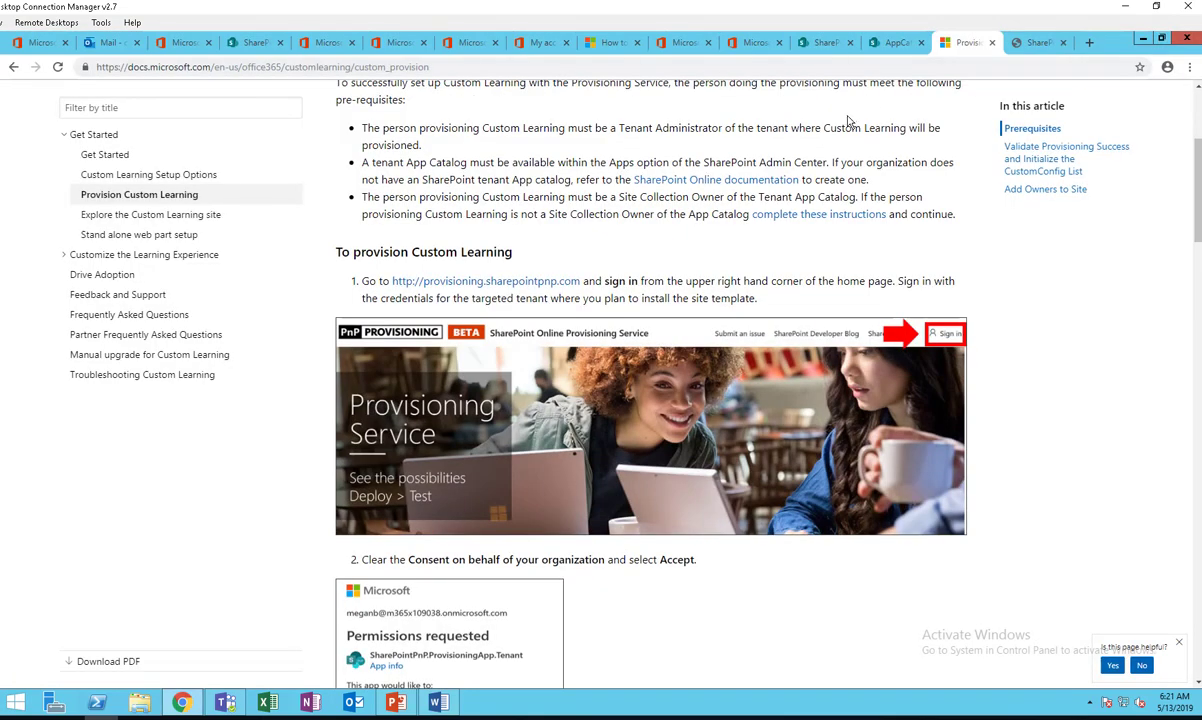
pyautogui.click(1030, 42)
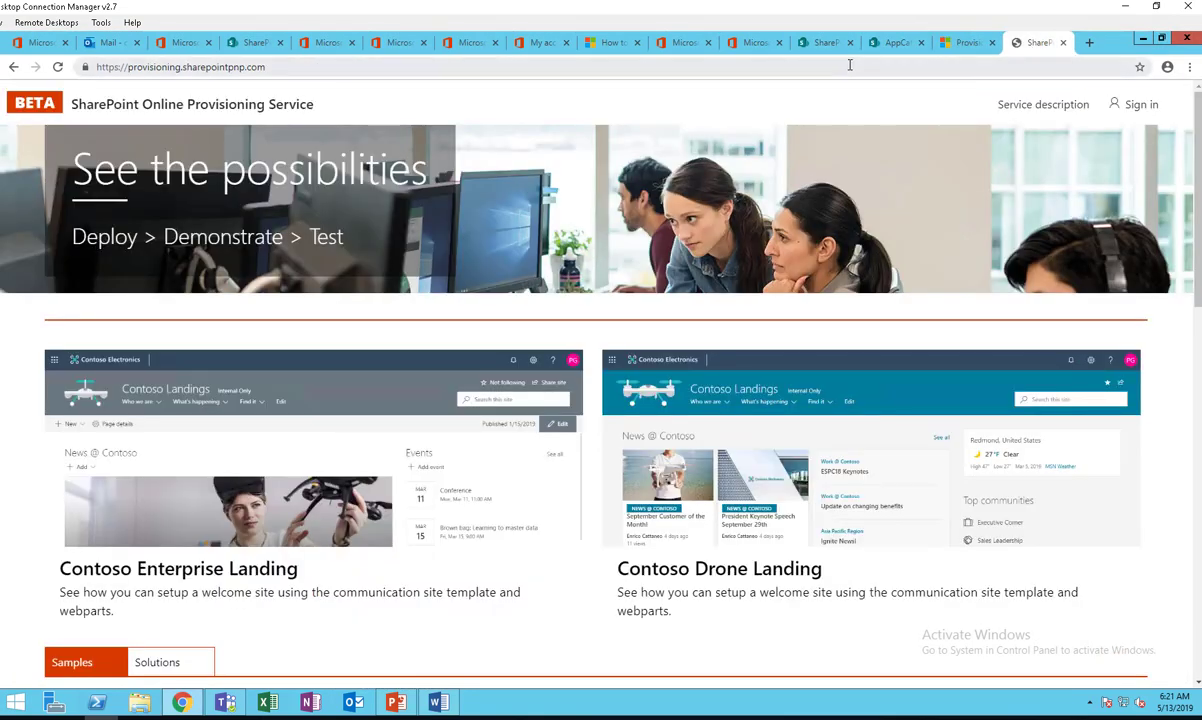
pyautogui.click(849, 65)
pyautogui.hotkey('ctrl', 'v')
pyautogui.press('Return')
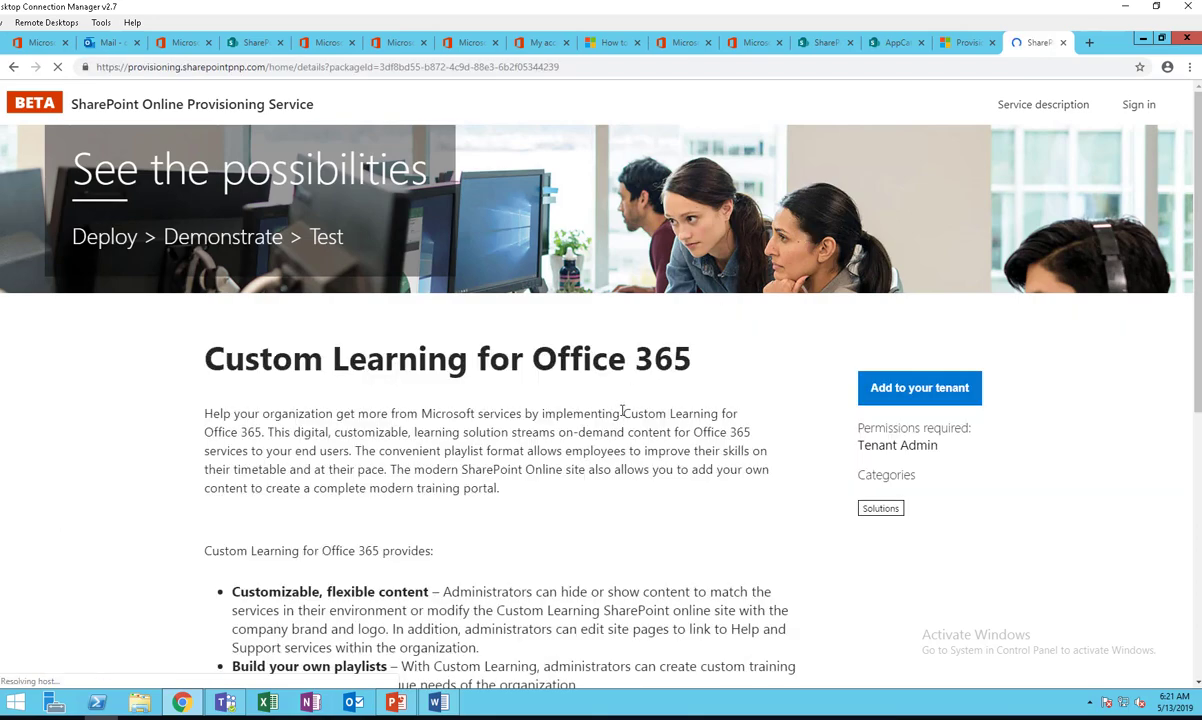
# - Examine the Custom Learning for Office 365 description, features, prerequisites and required permissions
pyautogui.scroll(-5, 622, 411)
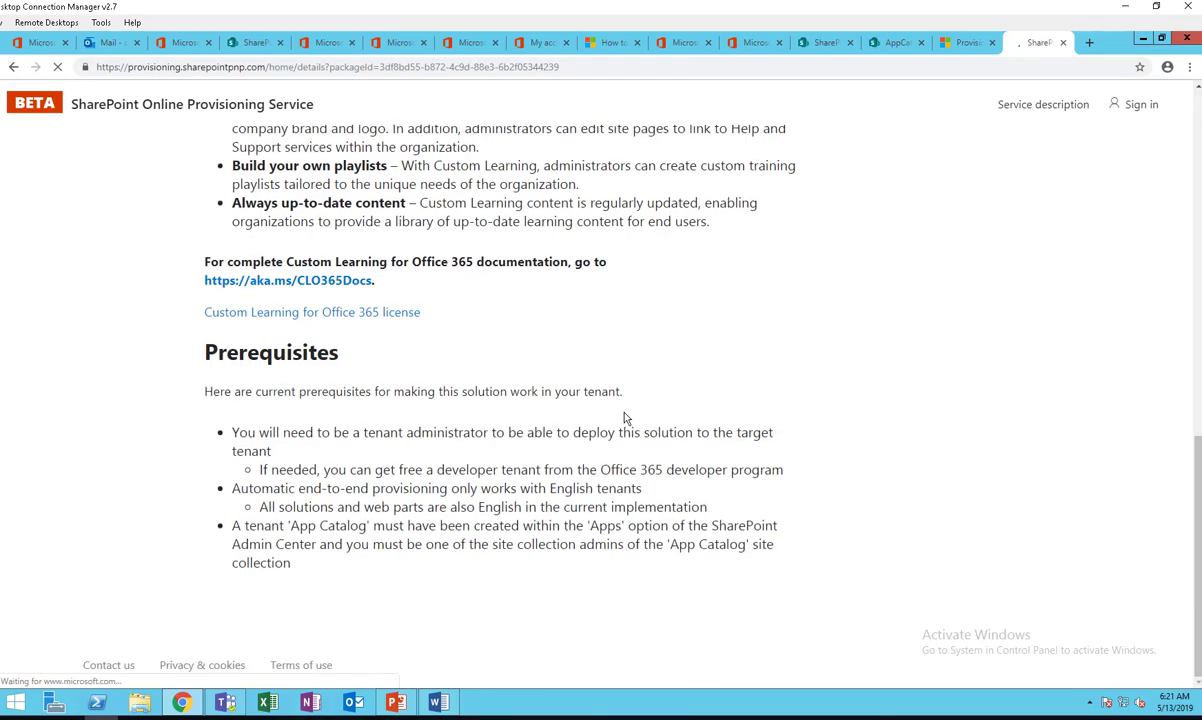
pyautogui.scroll(-6, 653, 417)
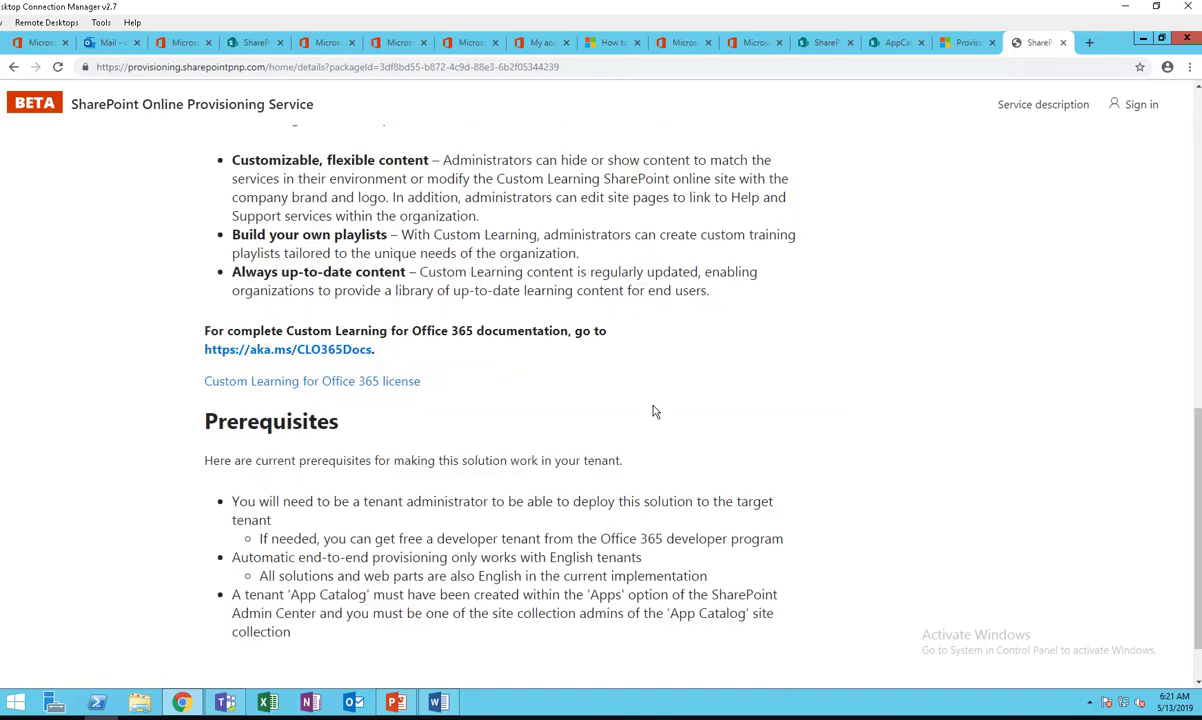
pyautogui.scroll(8, 653, 417)
pyautogui.scroll(-5, 655, 425)
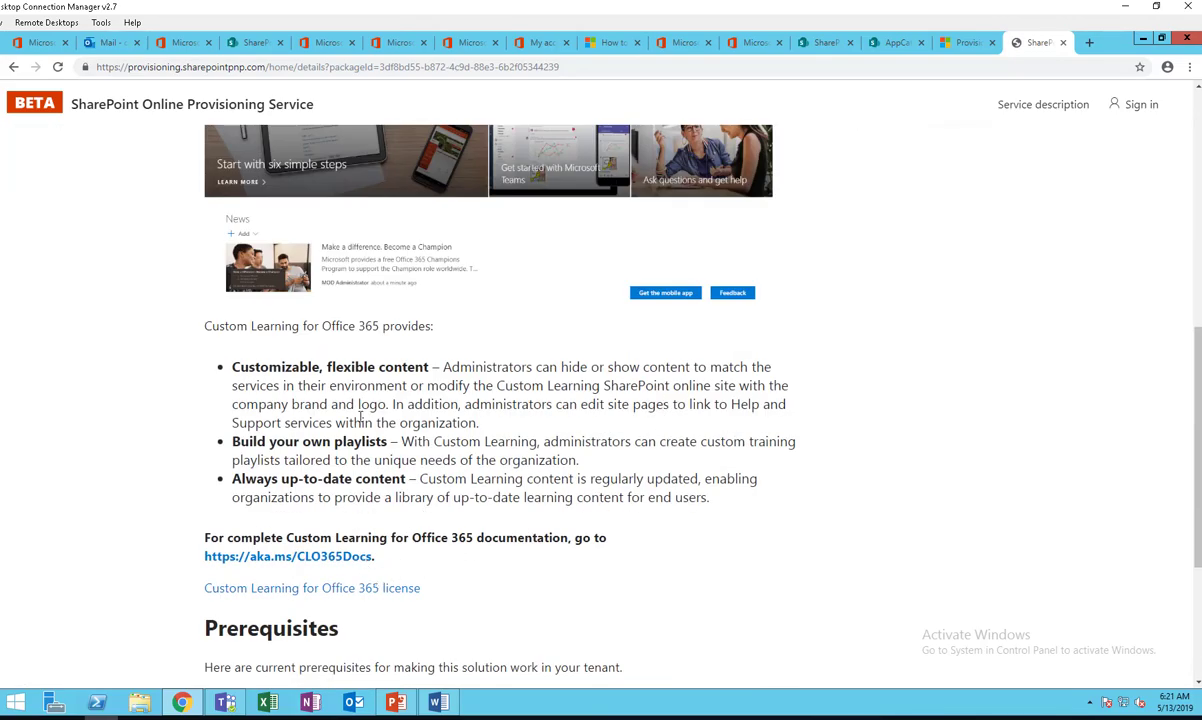
pyautogui.scroll(4, 320, 372)
pyautogui.scroll(3, 417, 393)
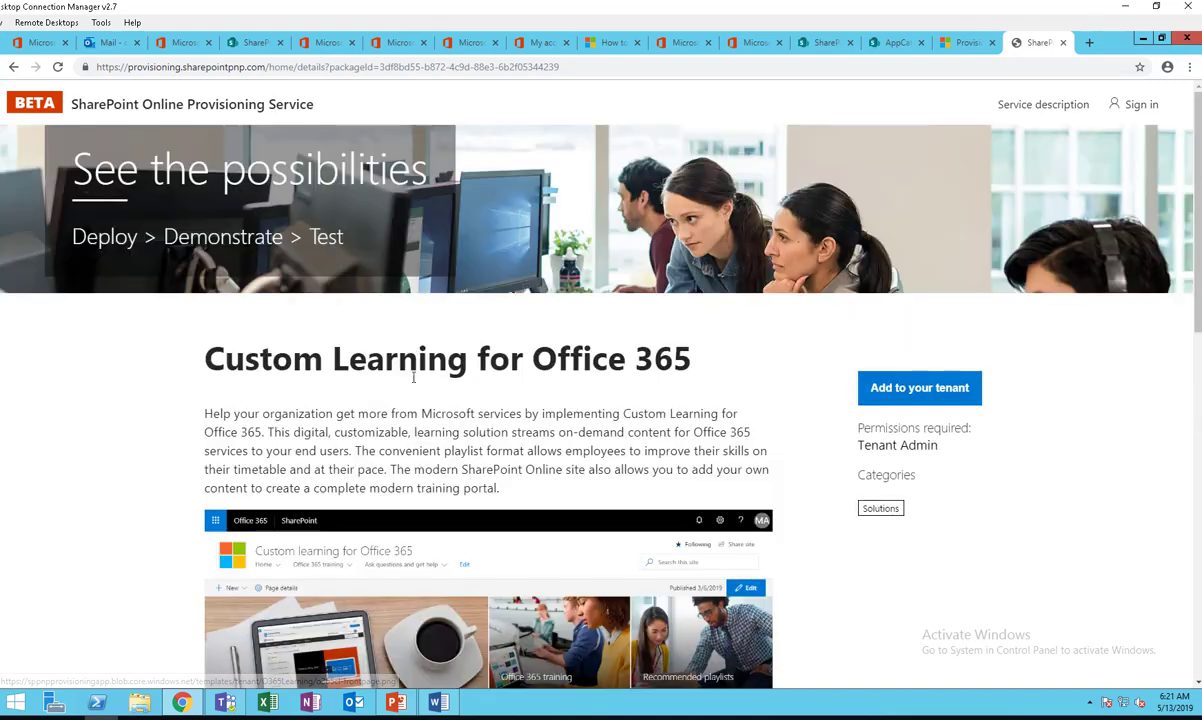
pyautogui.scroll(-5, 417, 393)
pyautogui.scroll(-3, 460, 450)
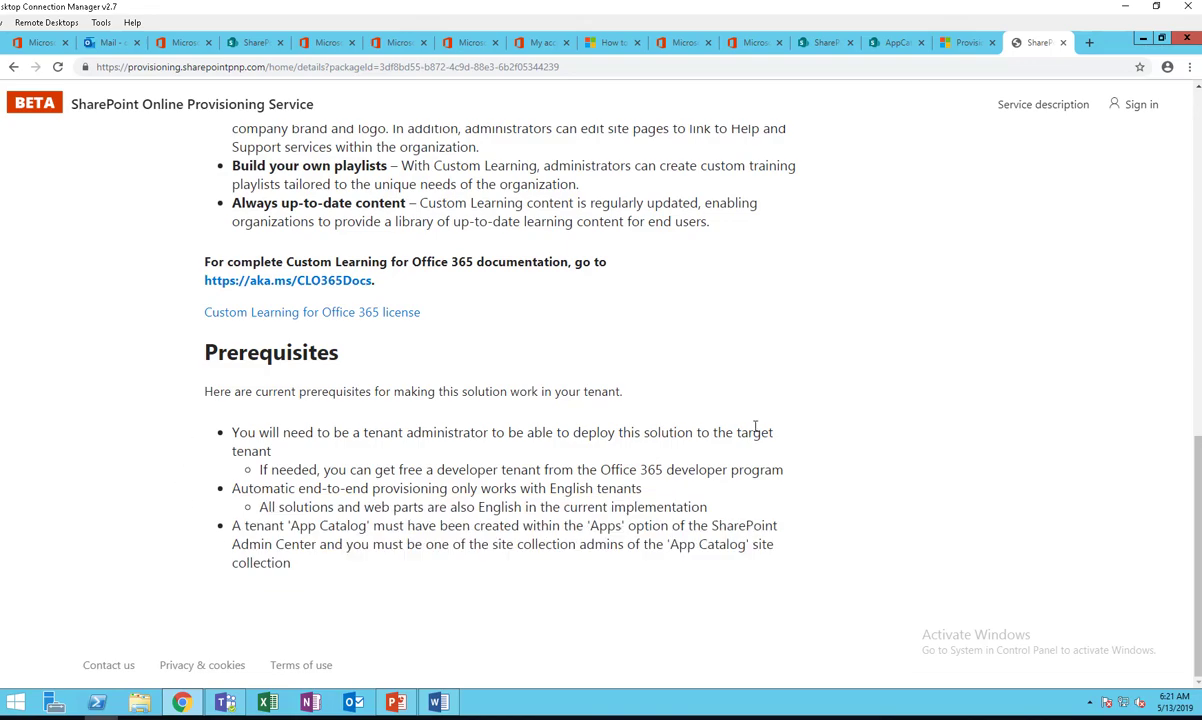
pyautogui.scroll(10, 740, 432)
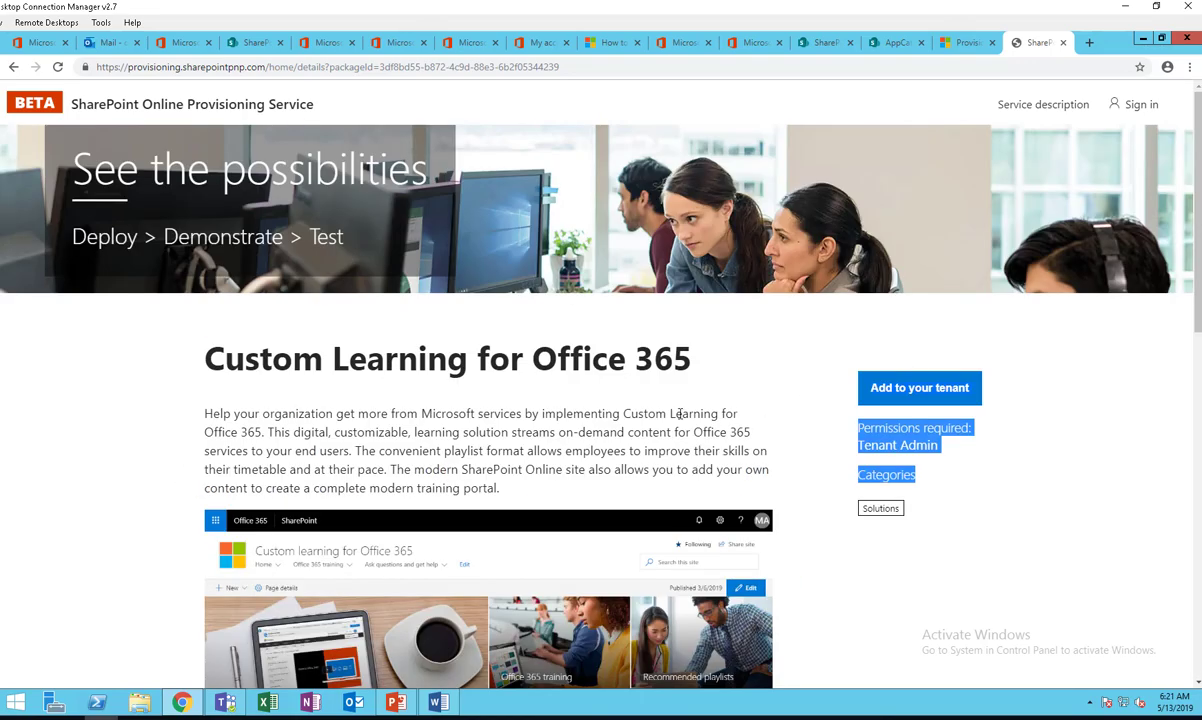
# - Add Custom Learning for Office 365 to the tenant and accept its requested permissions with consent on behalf of the organization
pyautogui.click(919, 389)
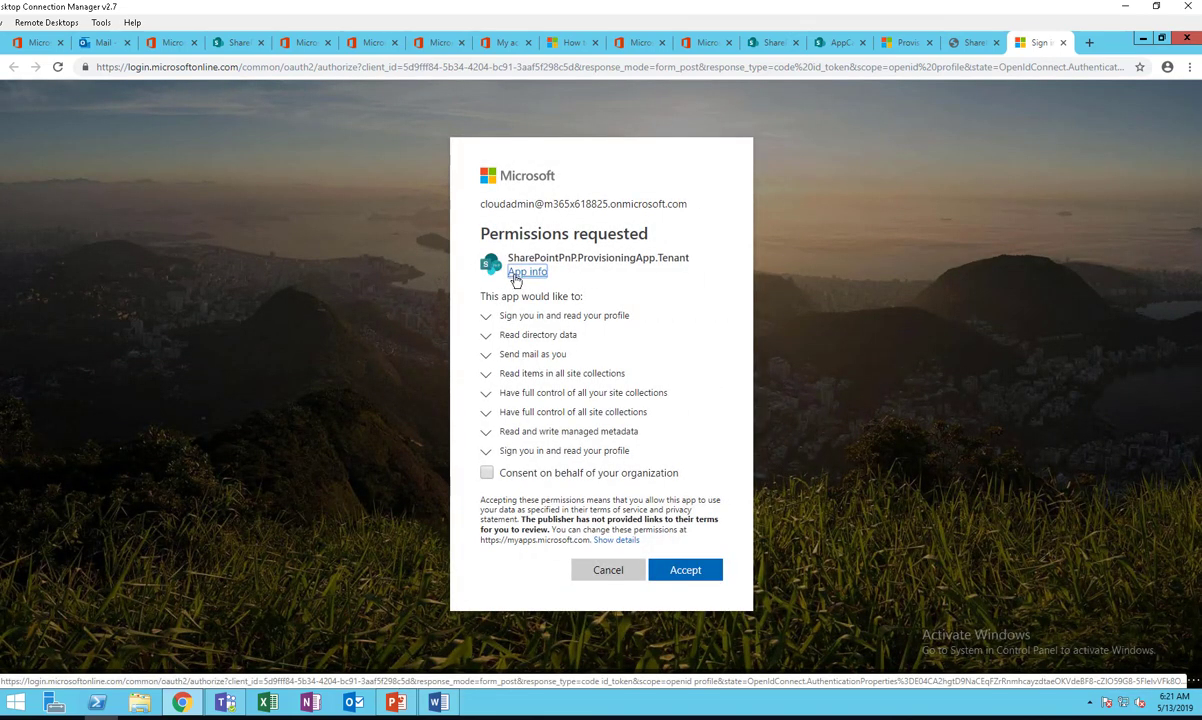
pyautogui.click(489, 475)
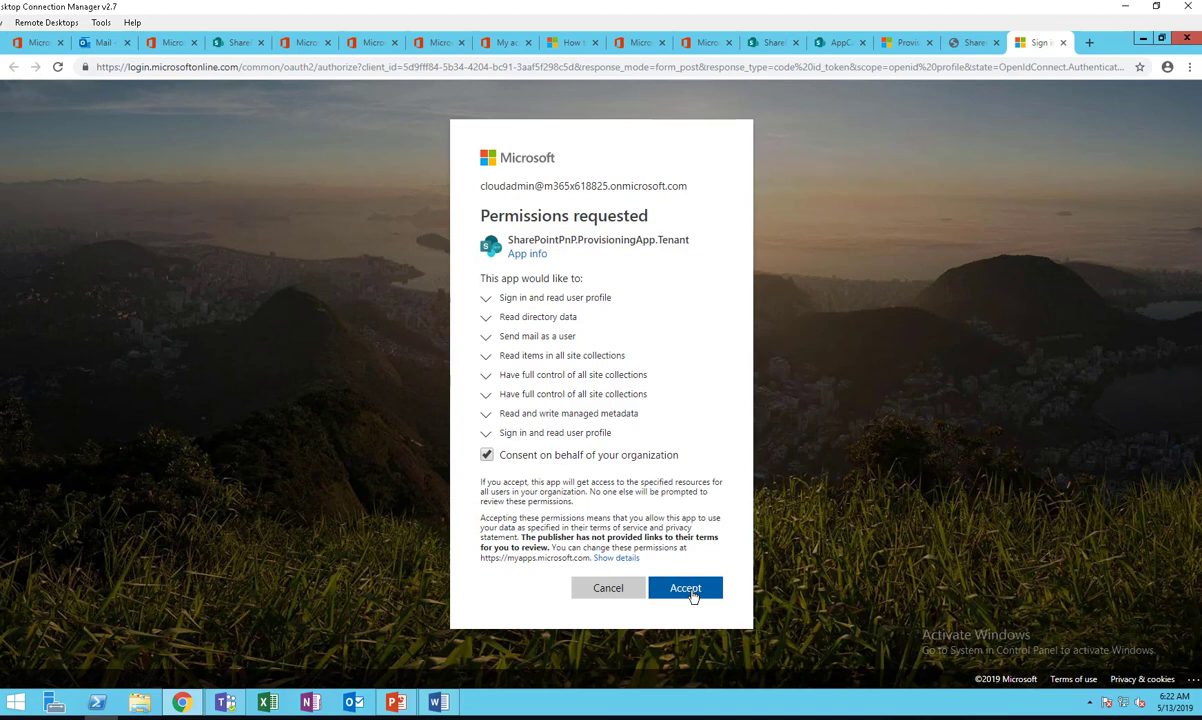
pyautogui.click(487, 457)
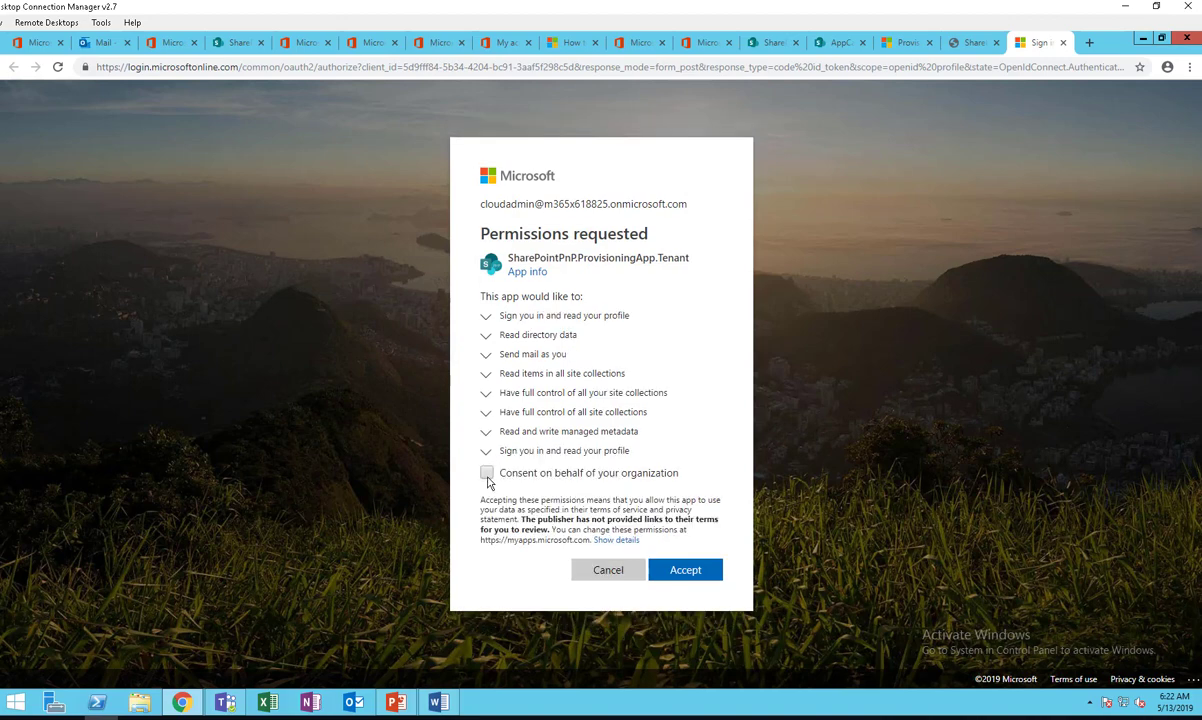
pyautogui.click(484, 474)
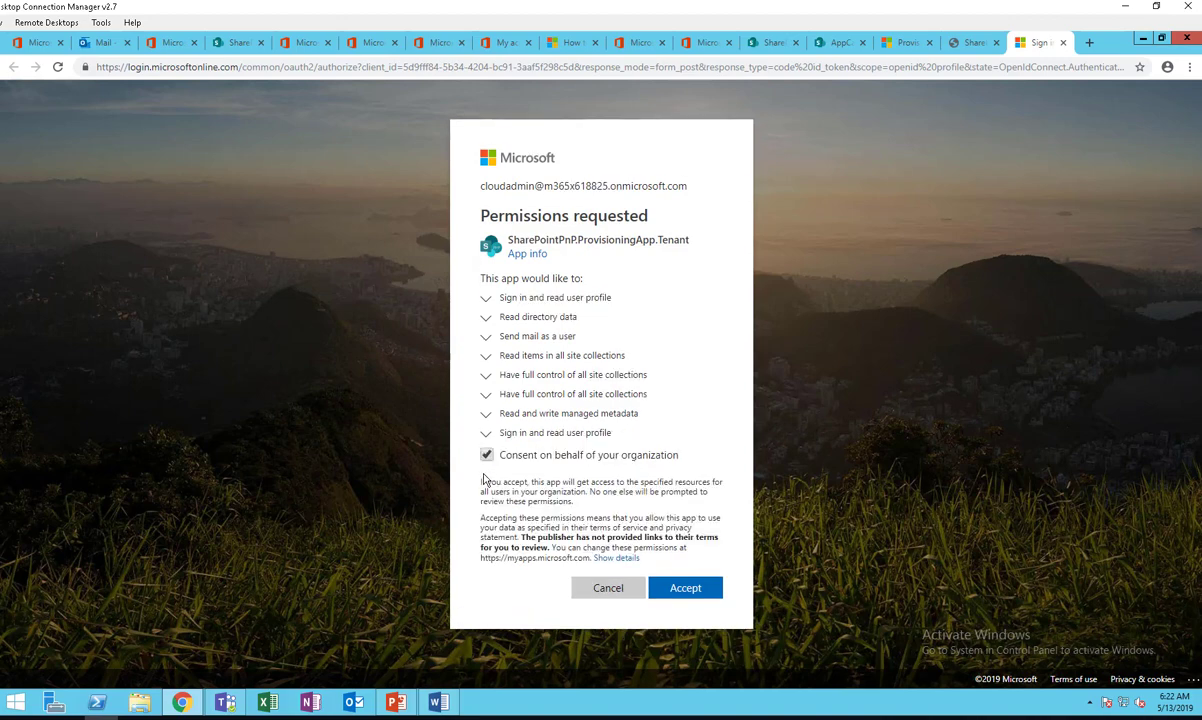
pyautogui.click(488, 457)
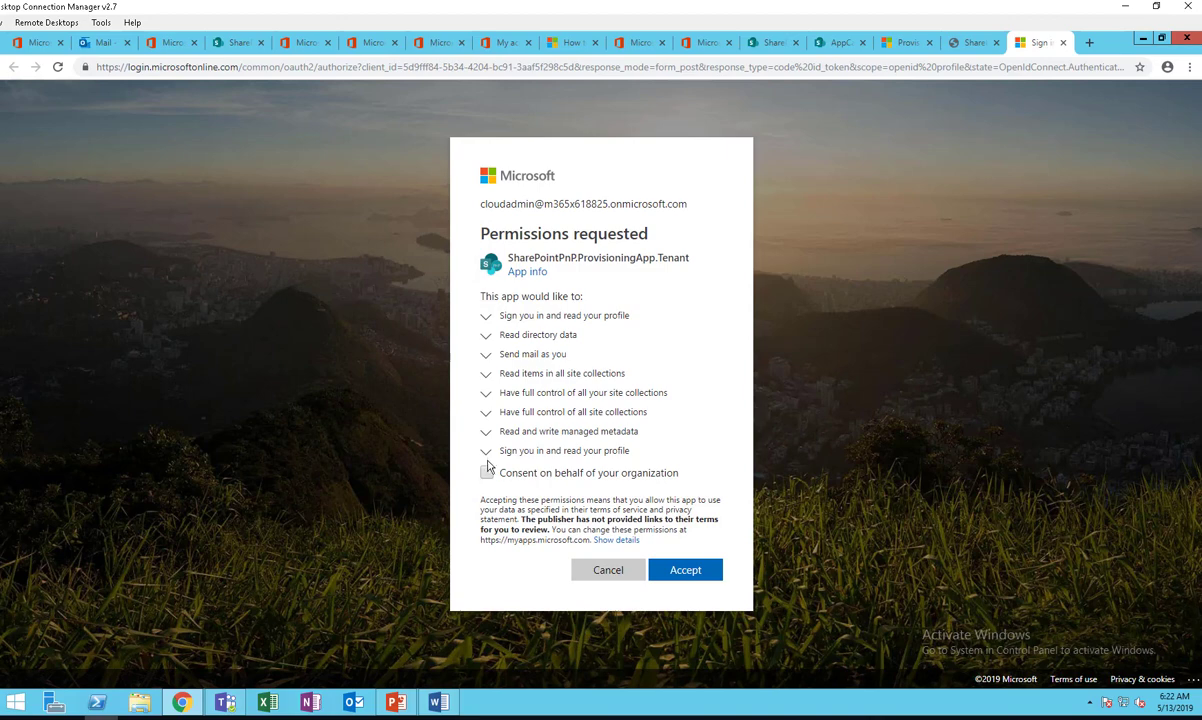
pyautogui.click(487, 474)
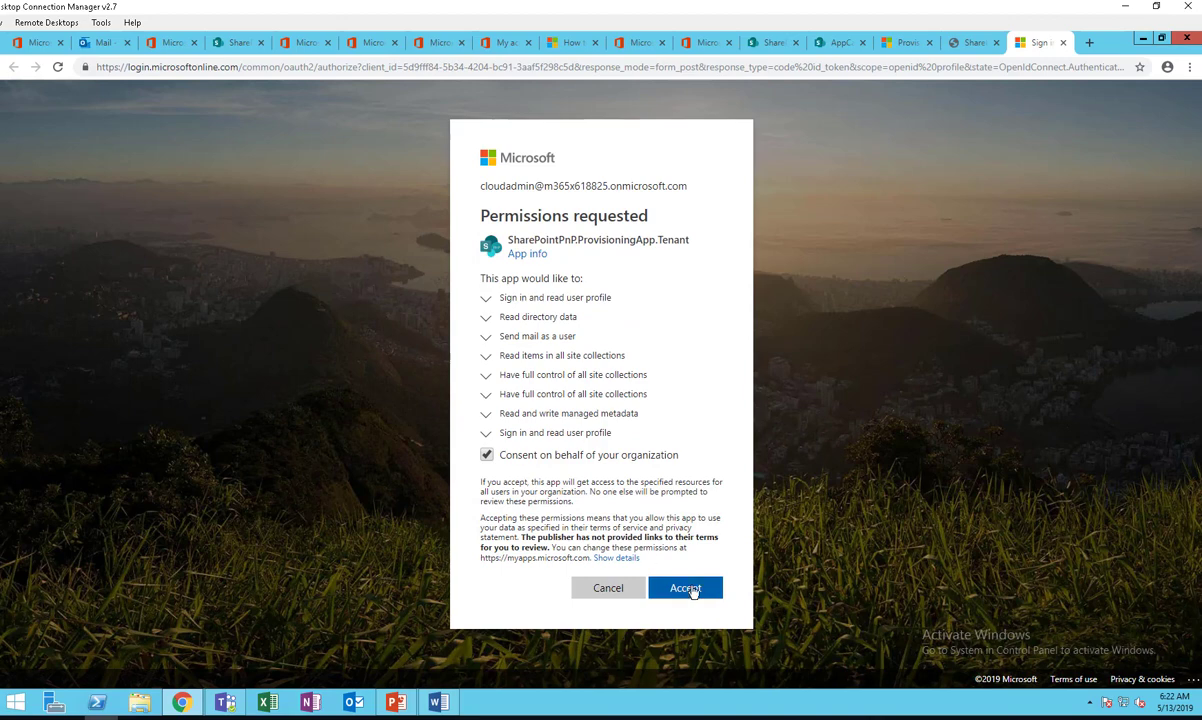
pyautogui.click(692, 590)
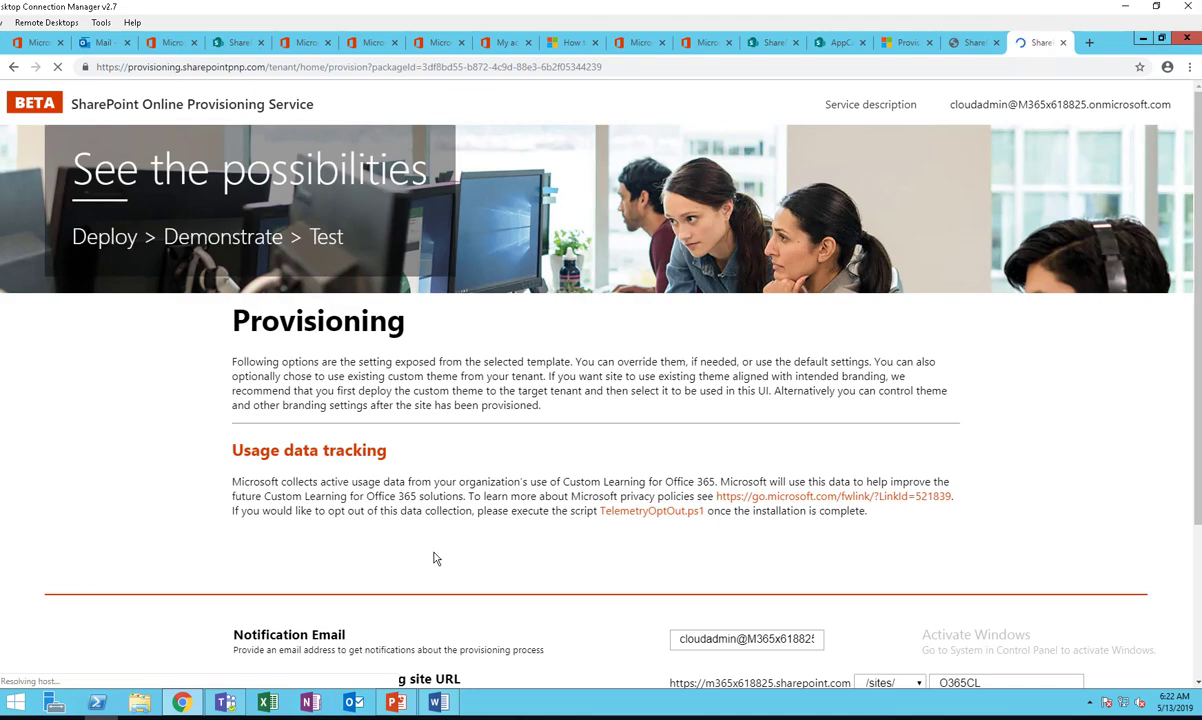
# - Examine the Custom Learning site URL settings on the provisioning form, from the tenant address to the O365CL site name
pyautogui.moveTo(1197, 262); pyautogui.dragTo(1184, 398)
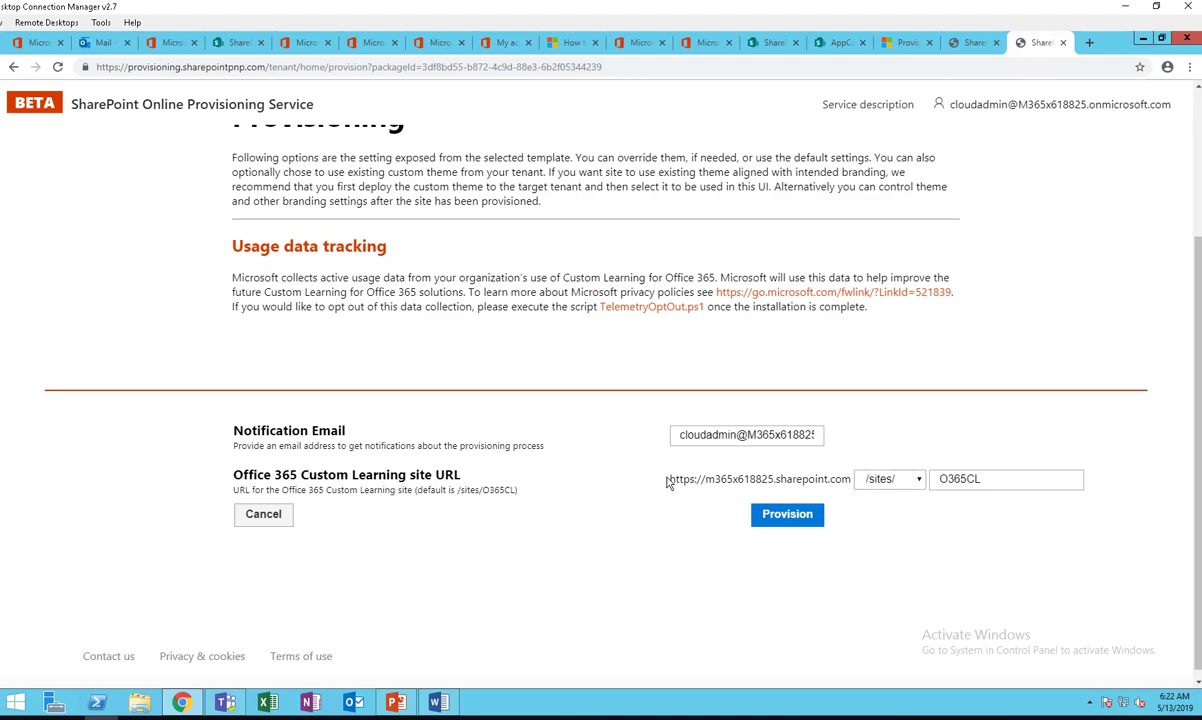
pyautogui.moveTo(668, 482); pyautogui.dragTo(703, 479)
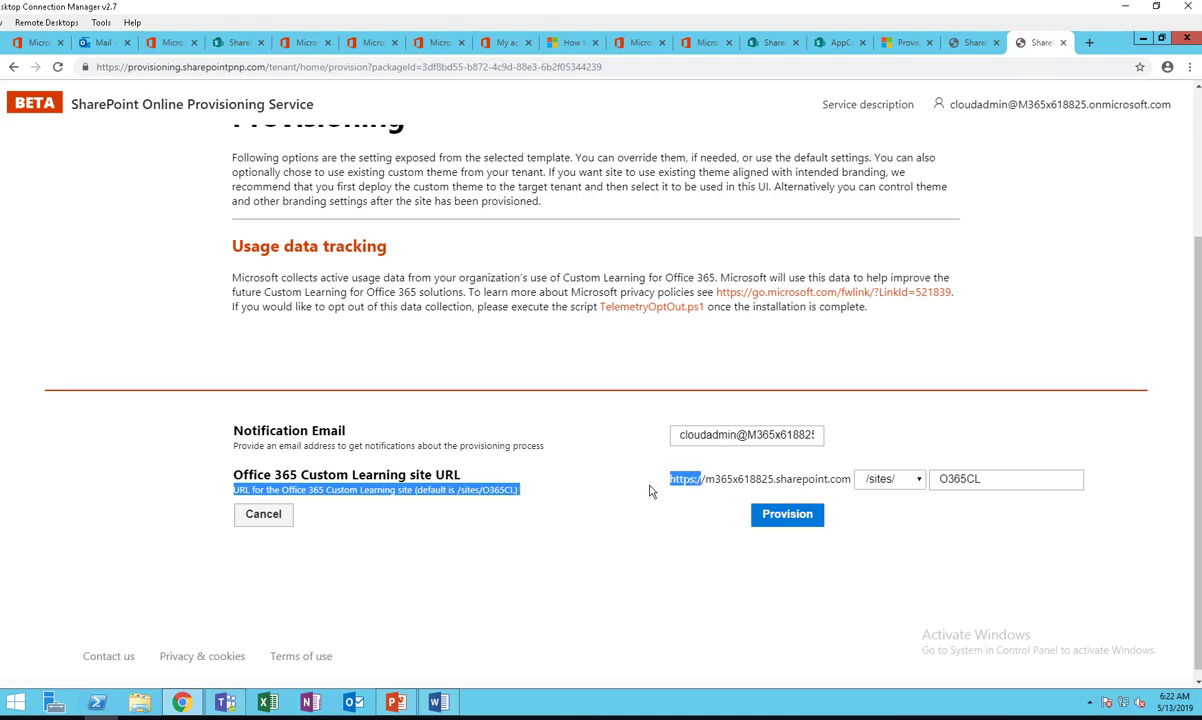
pyautogui.click(516, 488)
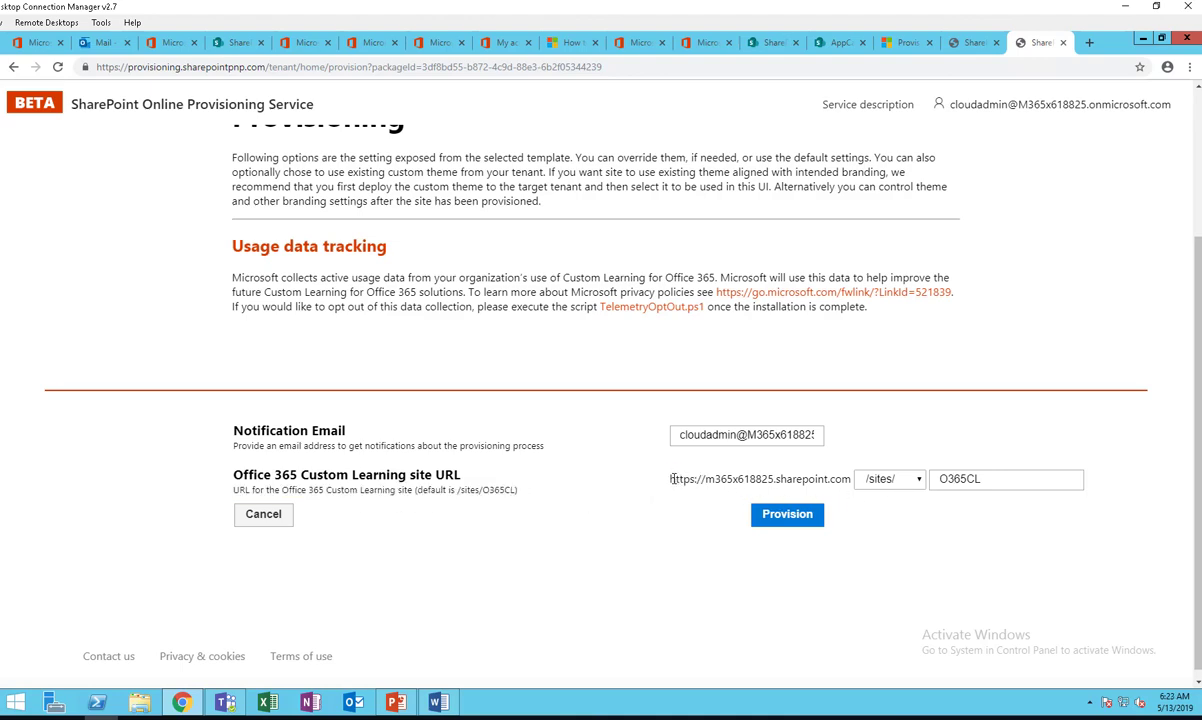
pyautogui.moveTo(687, 482); pyautogui.dragTo(850, 479)
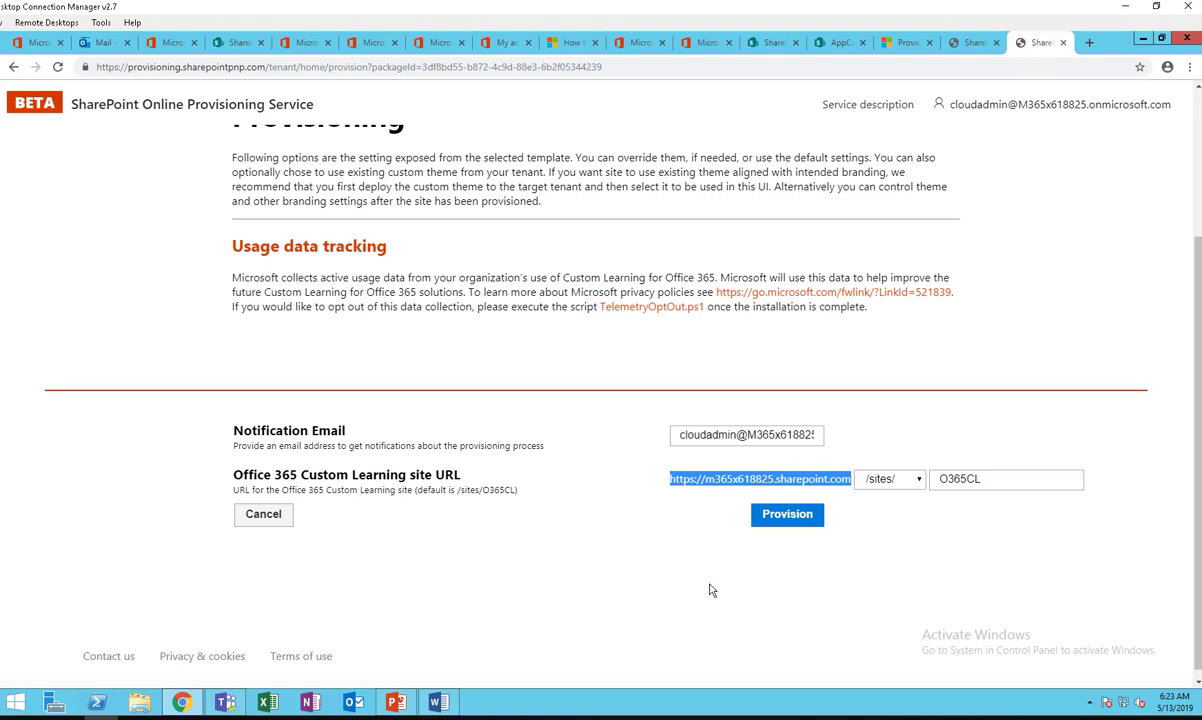
pyautogui.click(530, 497)
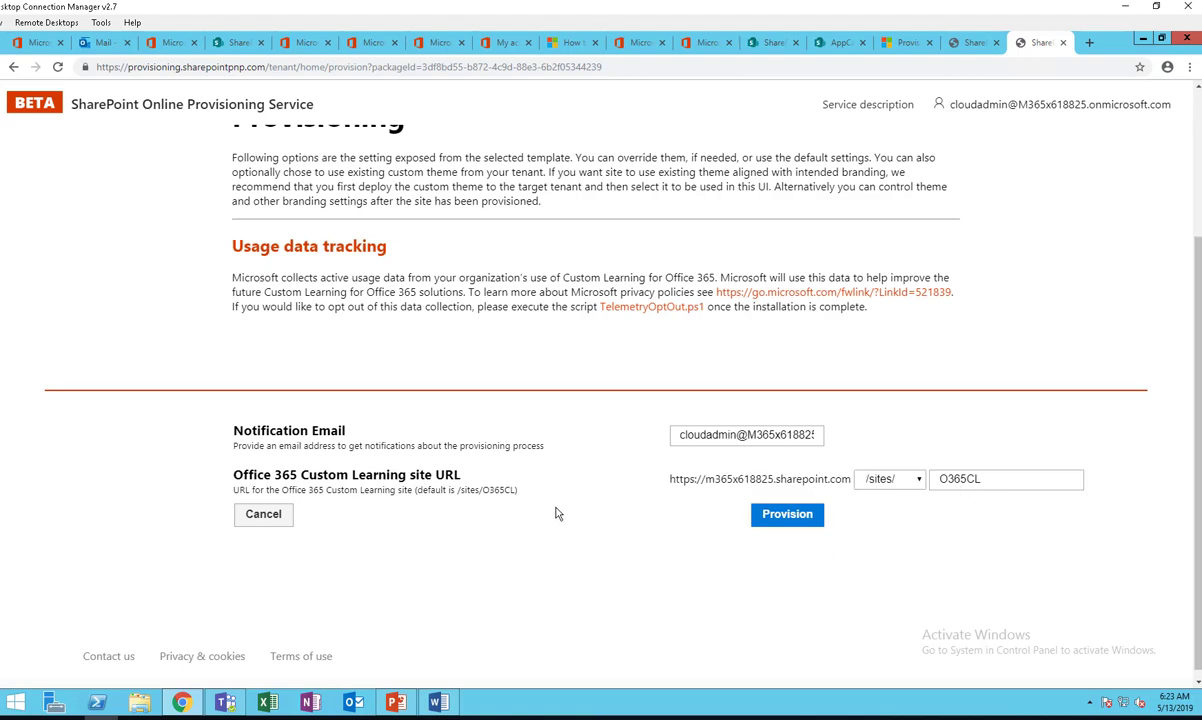
pyautogui.moveTo(993, 480); pyautogui.dragTo(937, 479)
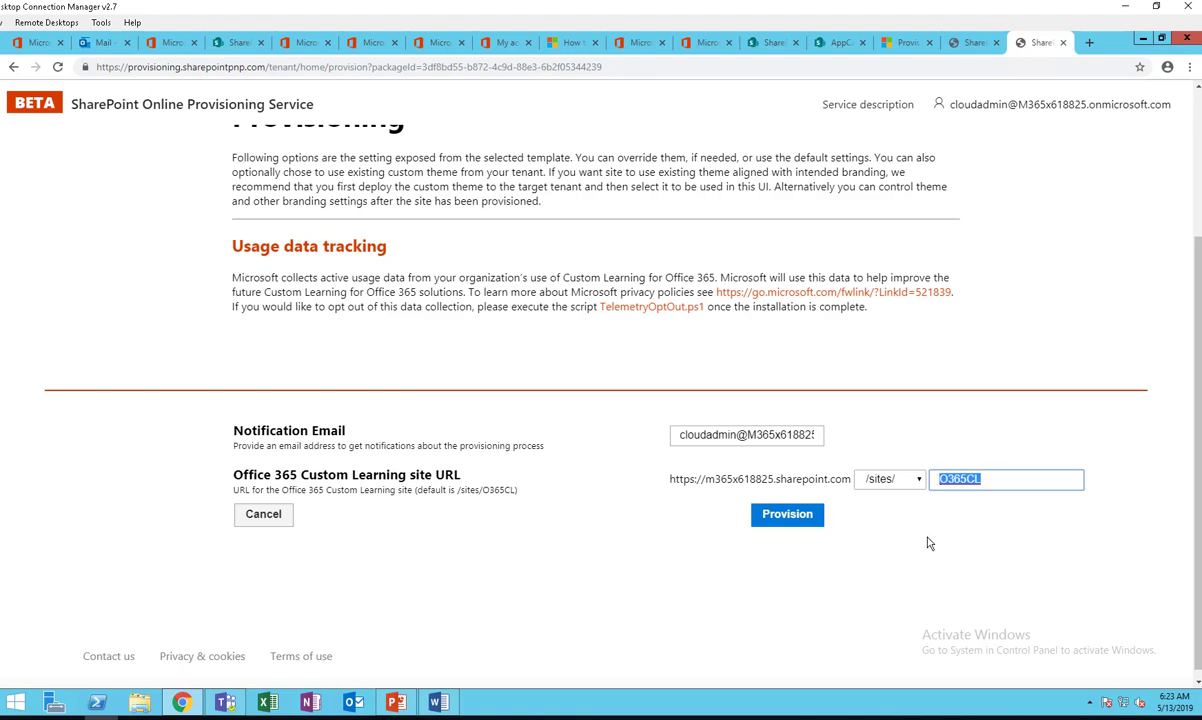
# - Provision the Custom Learning site at /sites/O365CL, confirm the elements that will be provisioned and highlight the site's URL
pyautogui.press('Return')
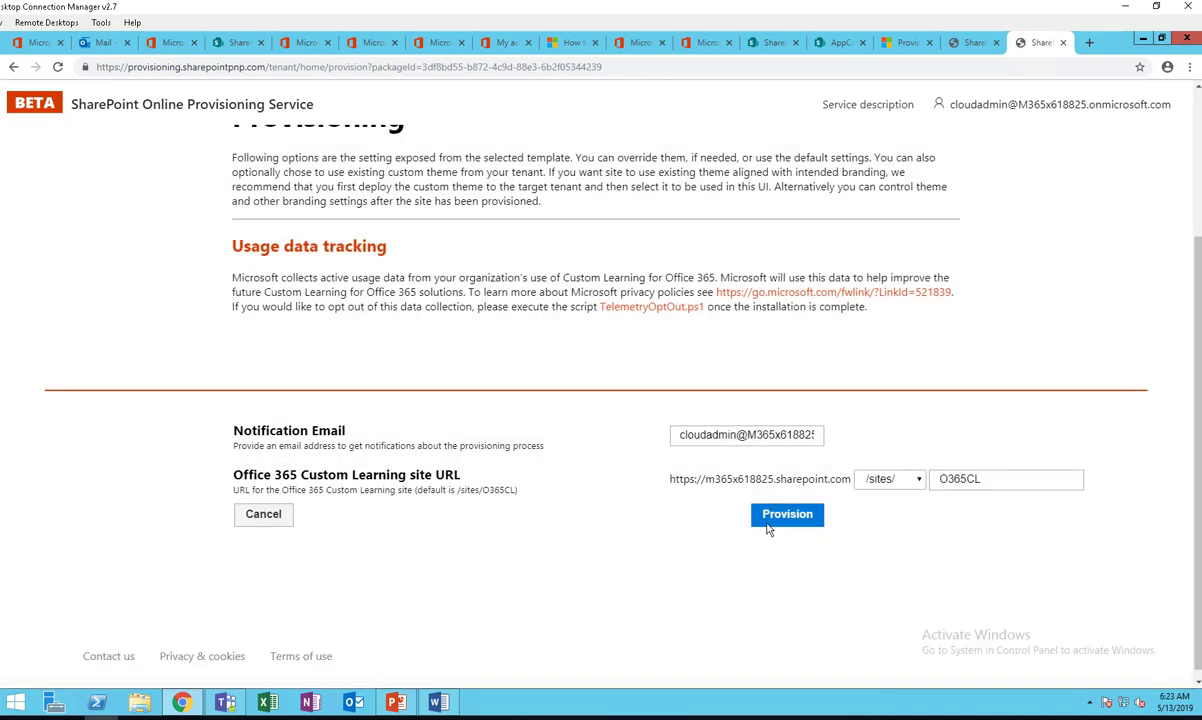
pyautogui.click(799, 520)
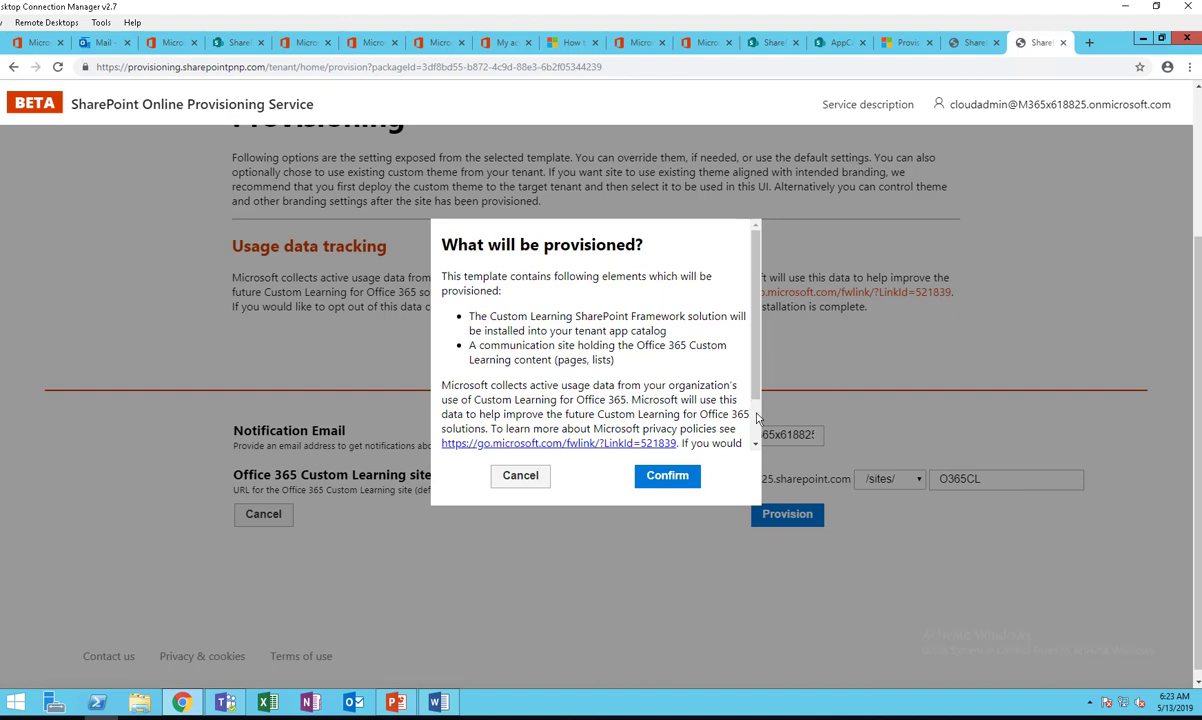
pyautogui.scroll(-1, 705, 390)
pyautogui.click(668, 477)
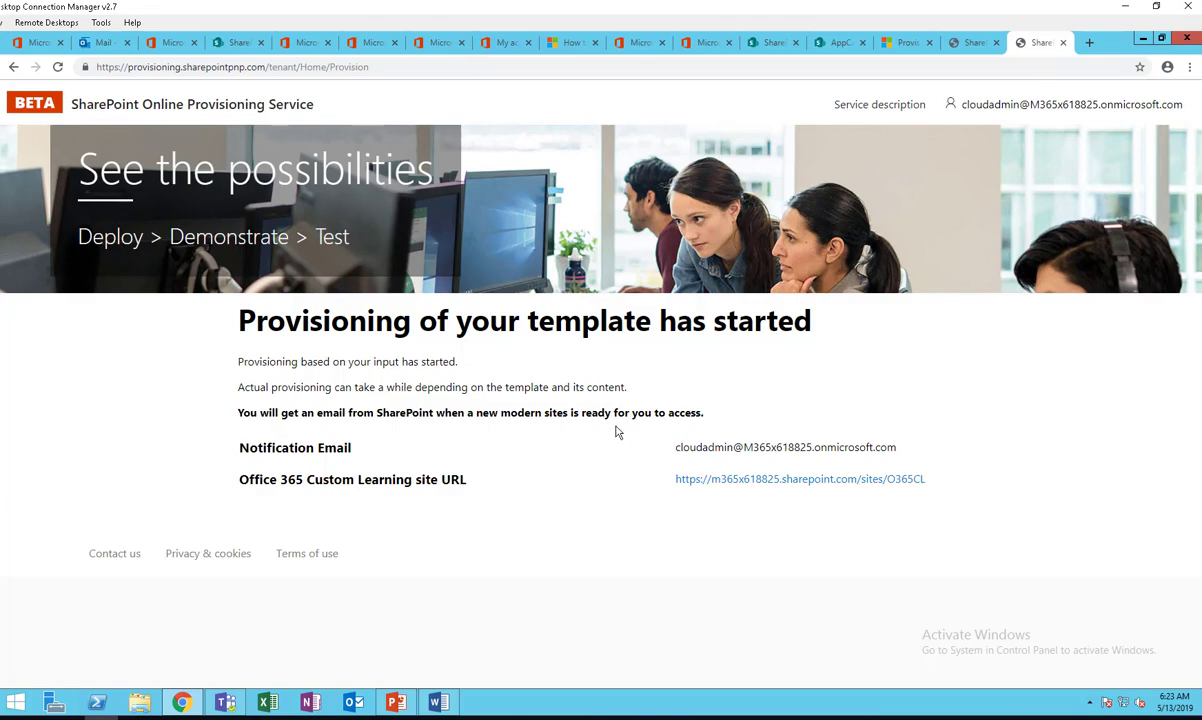
pyautogui.moveTo(935, 483); pyautogui.dragTo(634, 445)
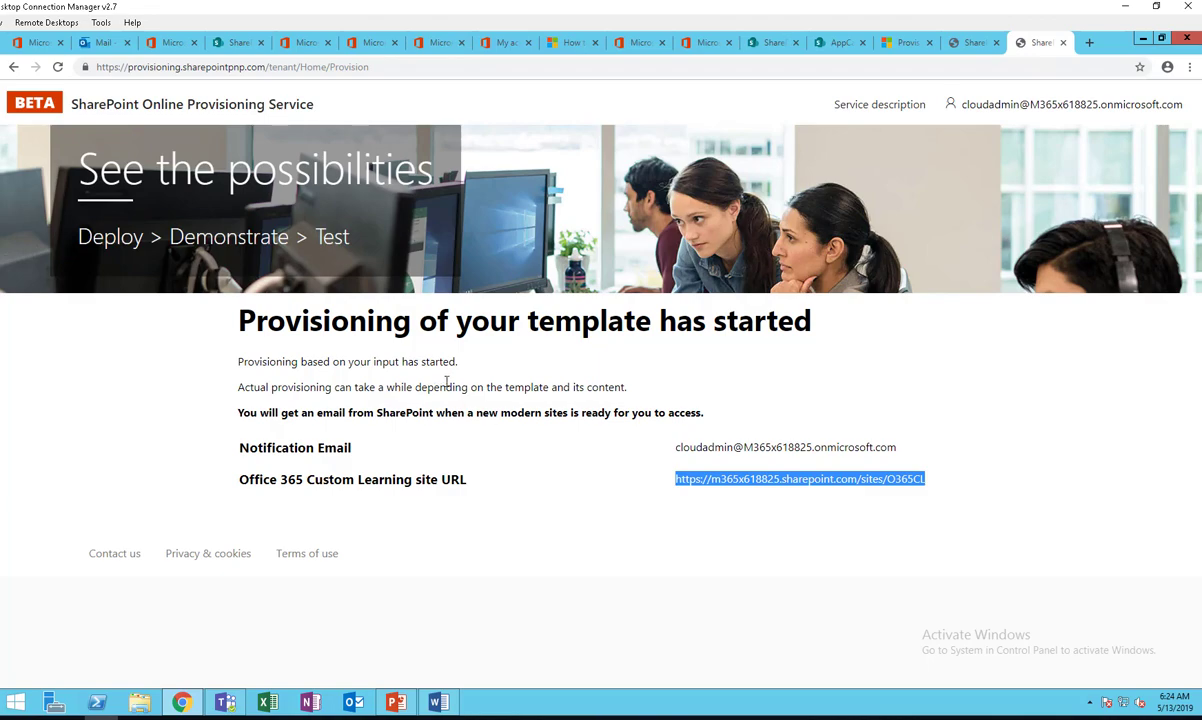
# - Check the mailbox's Focused and Other inboxes for the provisioning notification and read the PnP Provisioning Service message
pyautogui.click(88, 43)
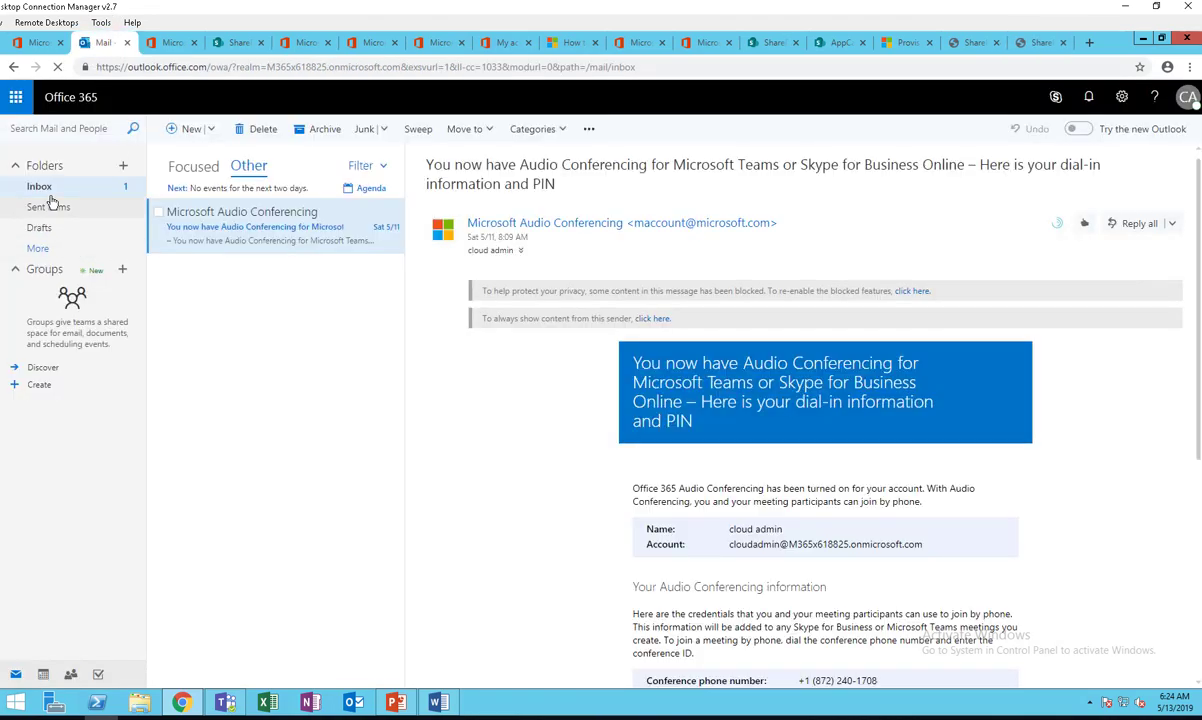
pyautogui.click(210, 175)
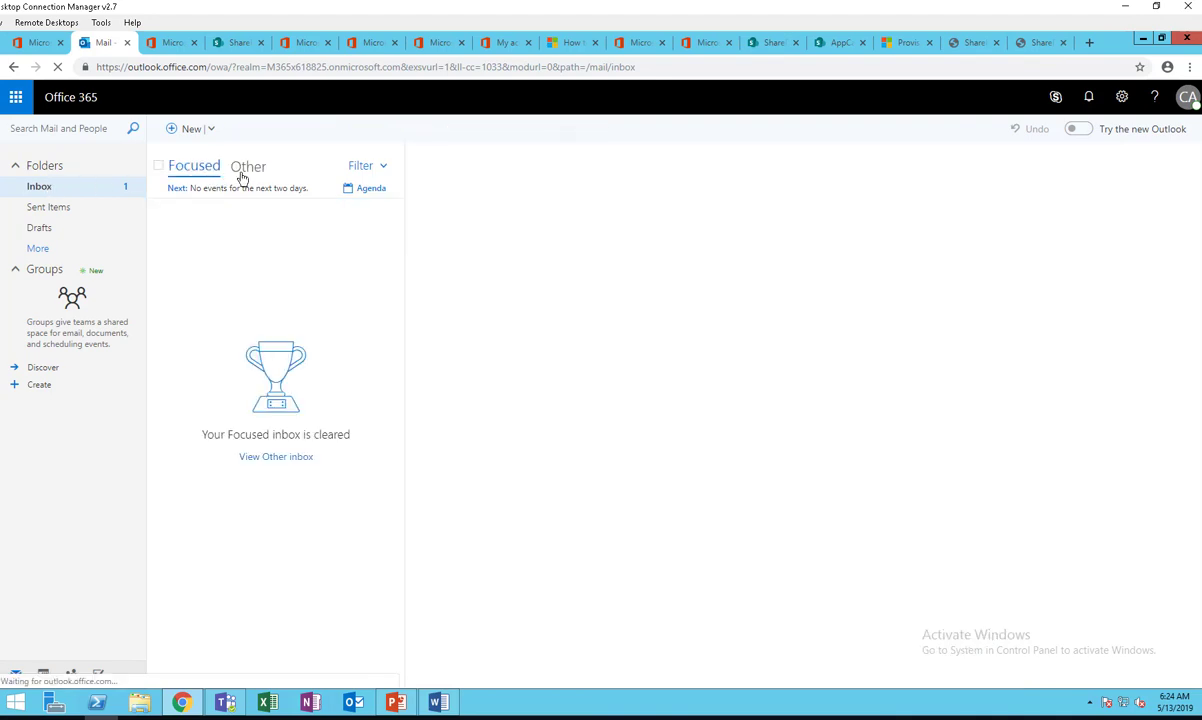
pyautogui.click(249, 176)
pyautogui.click(204, 170)
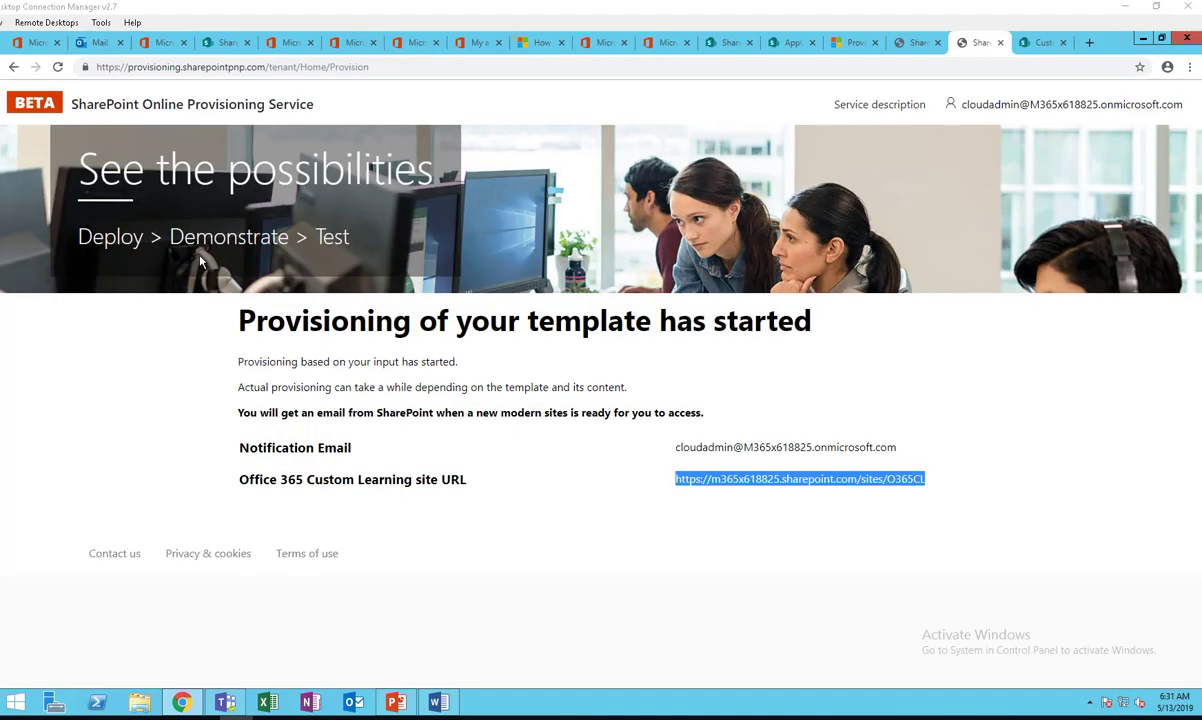
pyautogui.click(89, 43)
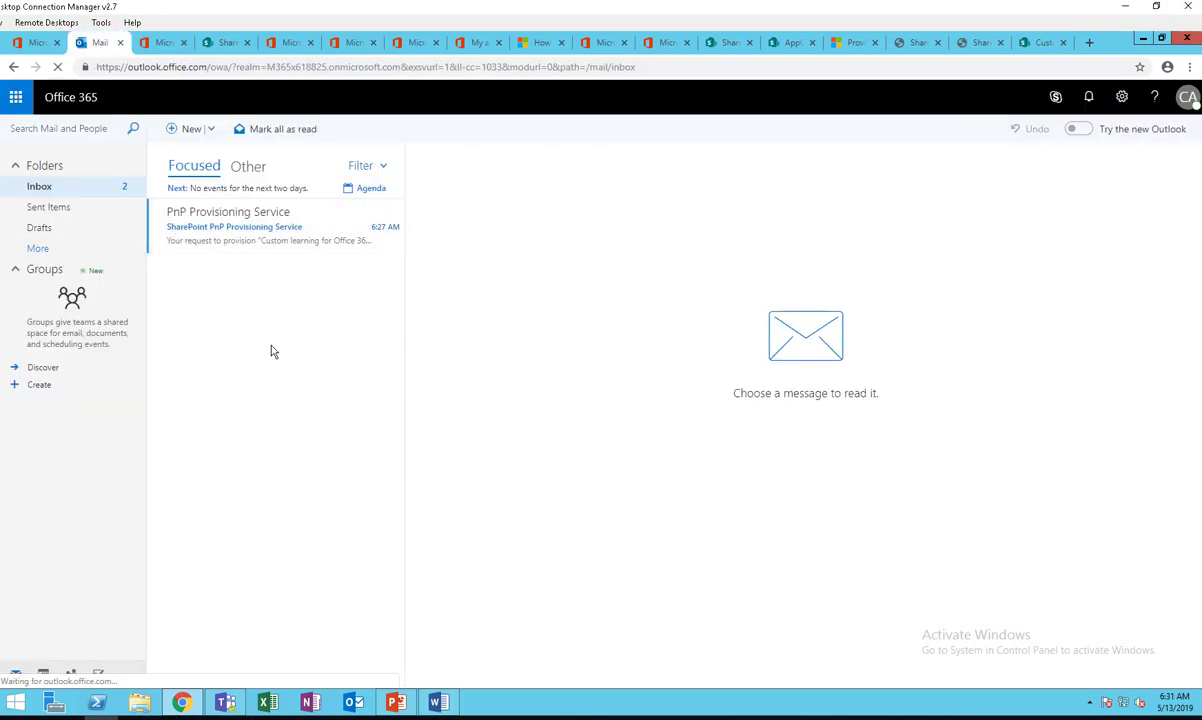
pyautogui.click(203, 241)
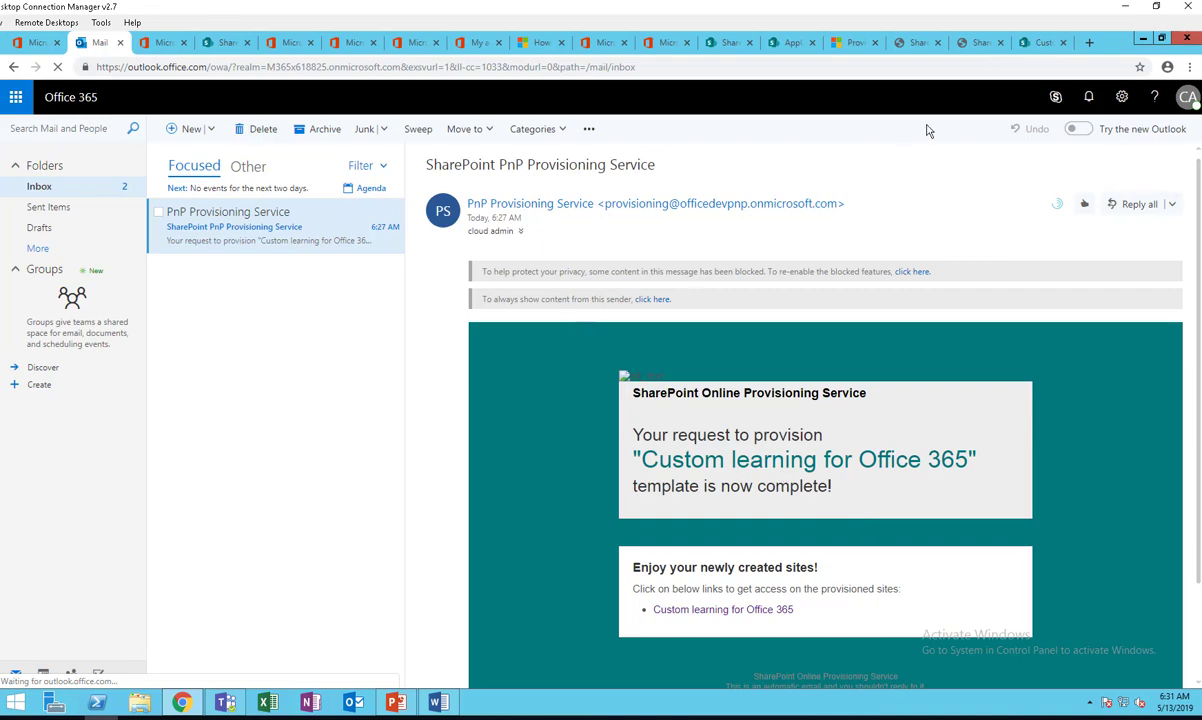
# - Open the Custom Learning site from the URL on the provisioning page and look over its home page
pyautogui.click(976, 43)
pyautogui.moveTo(928, 487); pyautogui.dragTo(677, 485)
pyautogui.click(677, 485)
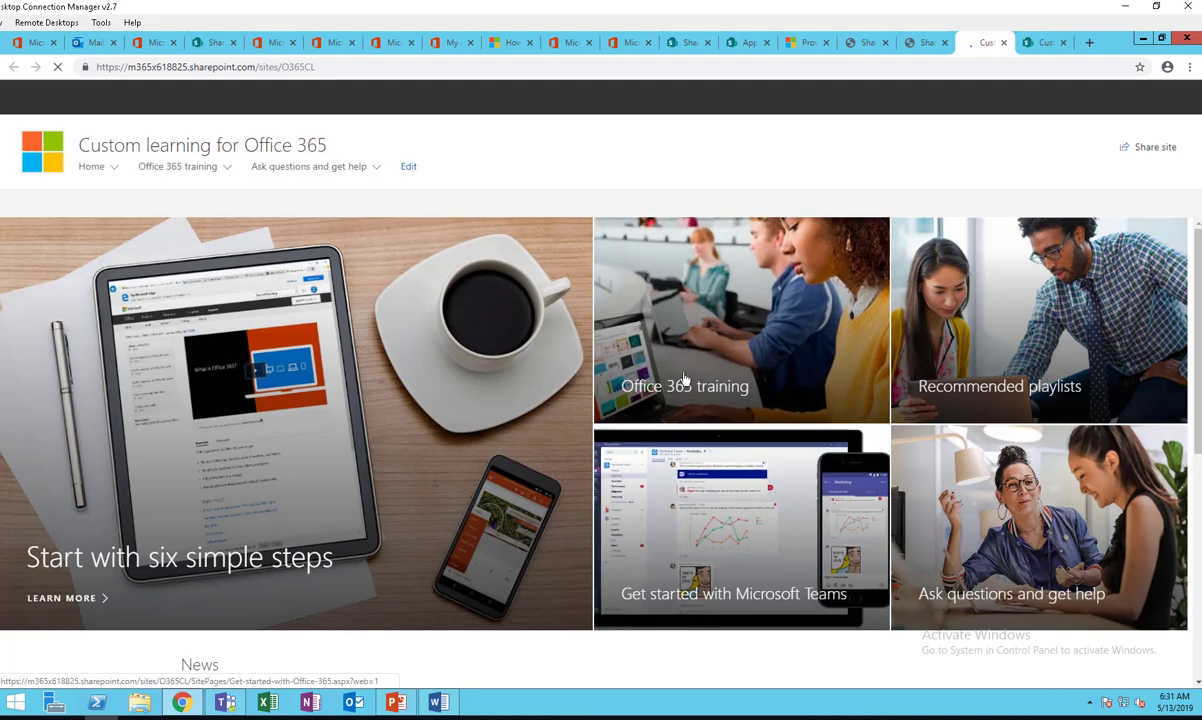
pyautogui.scroll(-5, 451, 310)
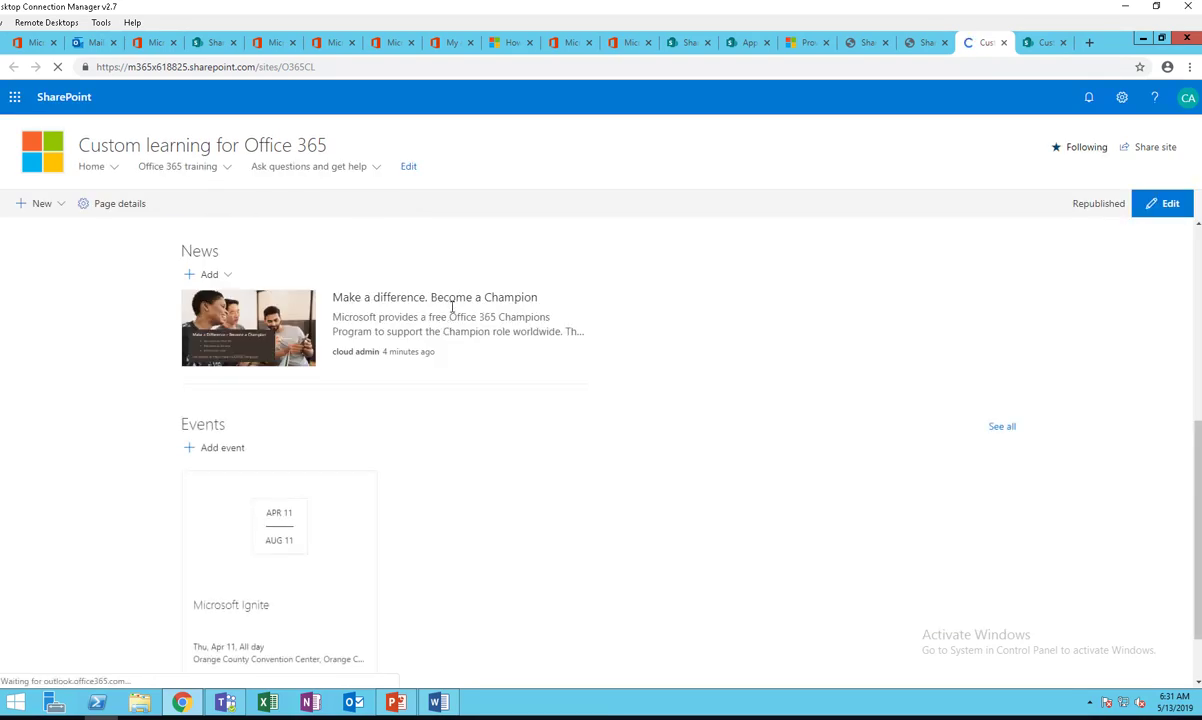
pyautogui.scroll(5, 451, 310)
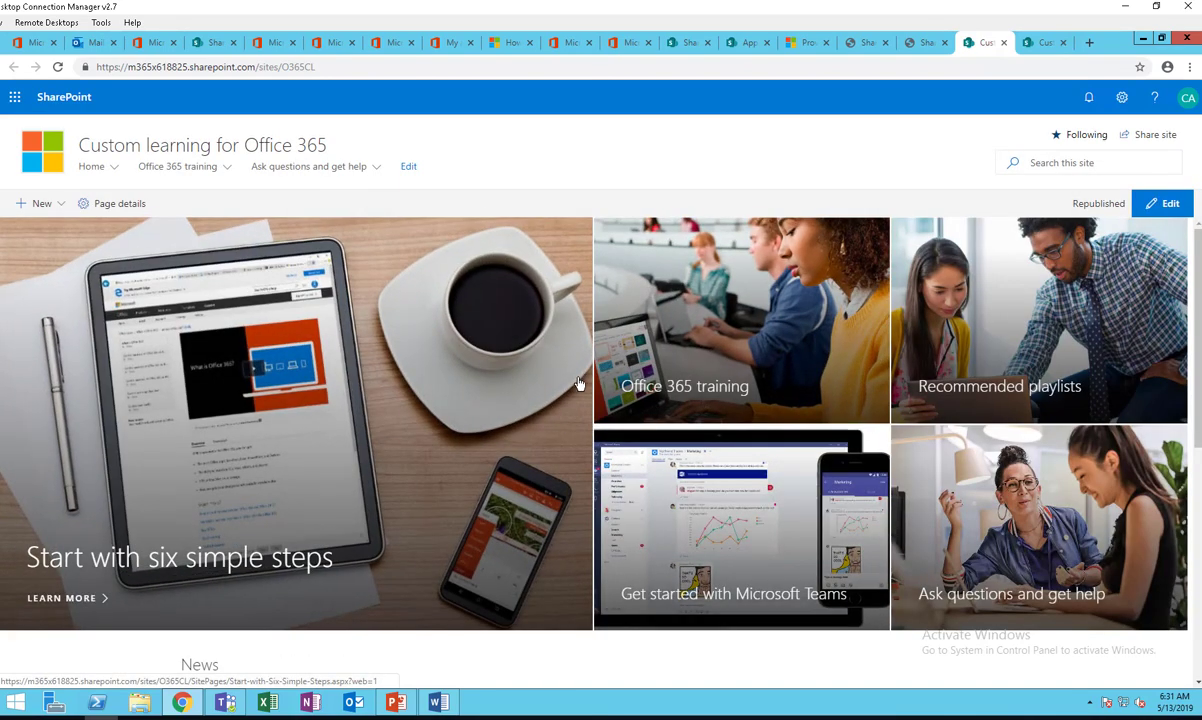
# - Open the Office 365 training page and examine its Get Started, Products and Scenarios categories
pyautogui.click(705, 333)
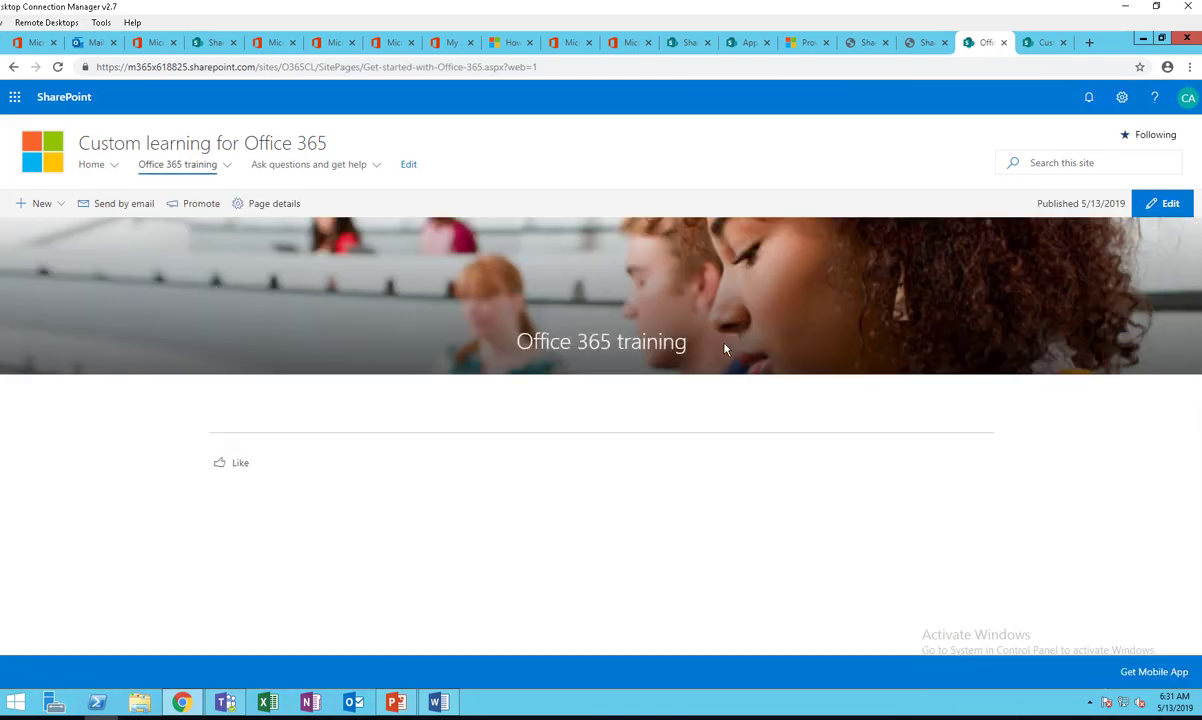
pyautogui.scroll(-1, 800, 360)
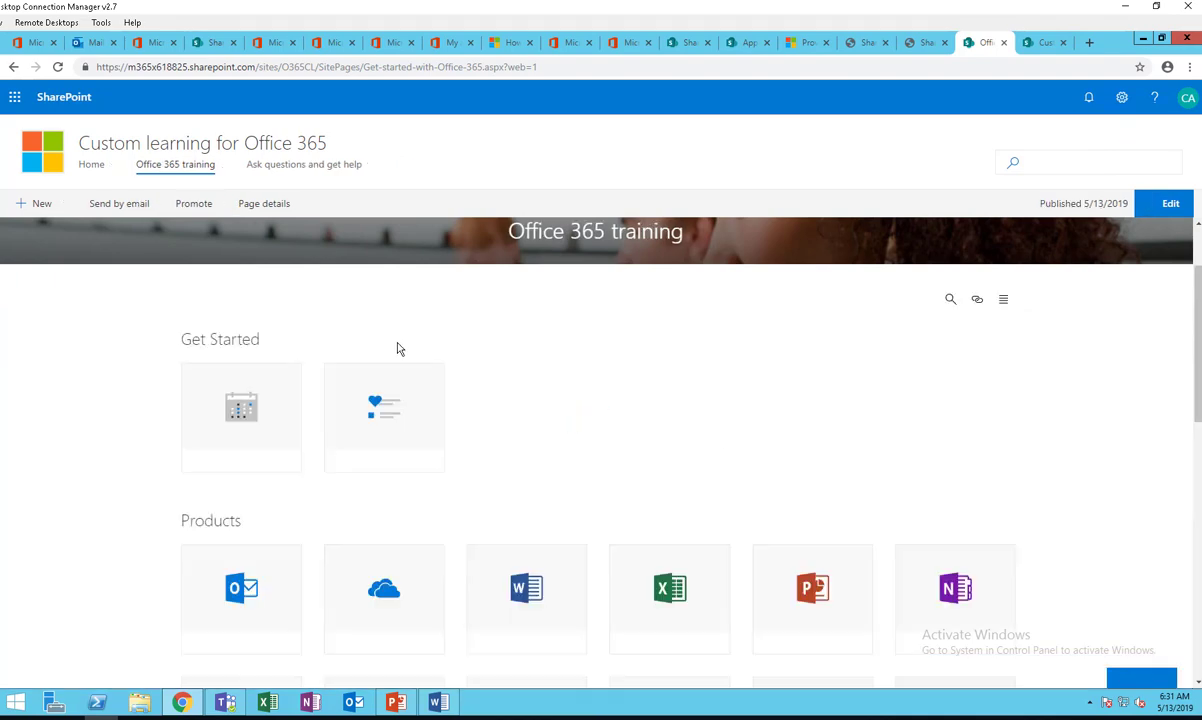
pyautogui.scroll(-1, 428, 362)
pyautogui.scroll(-1, 430, 370)
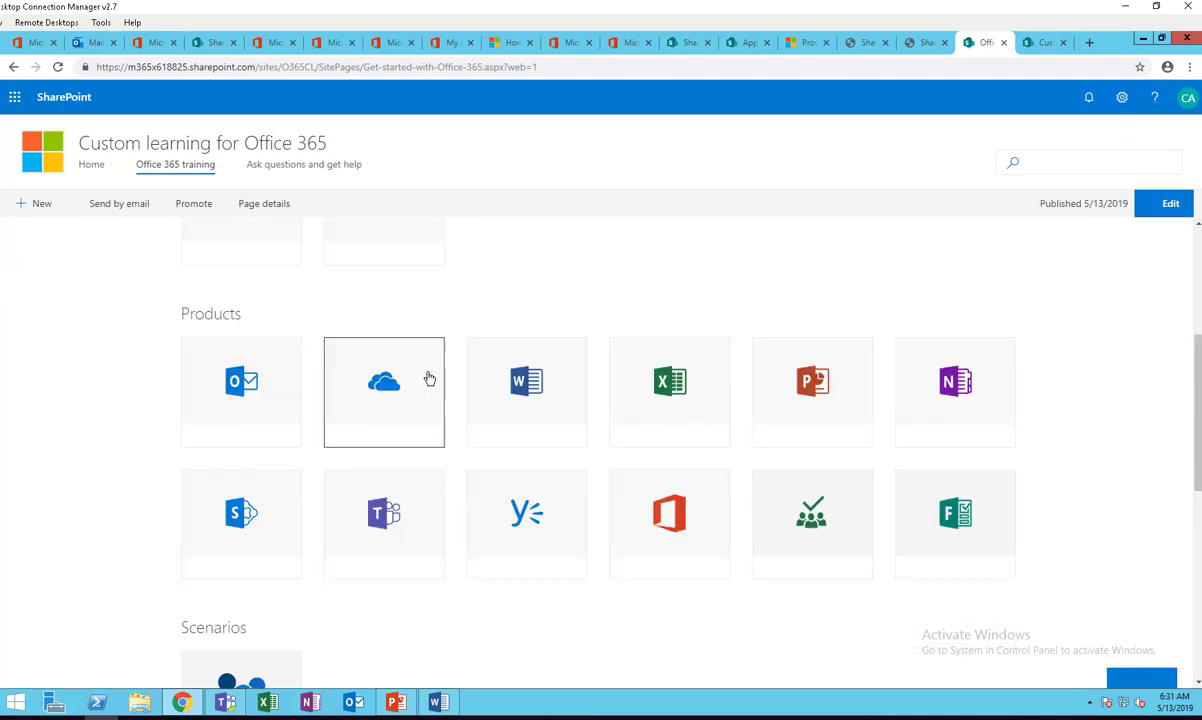
pyautogui.scroll(-1, 905, 435)
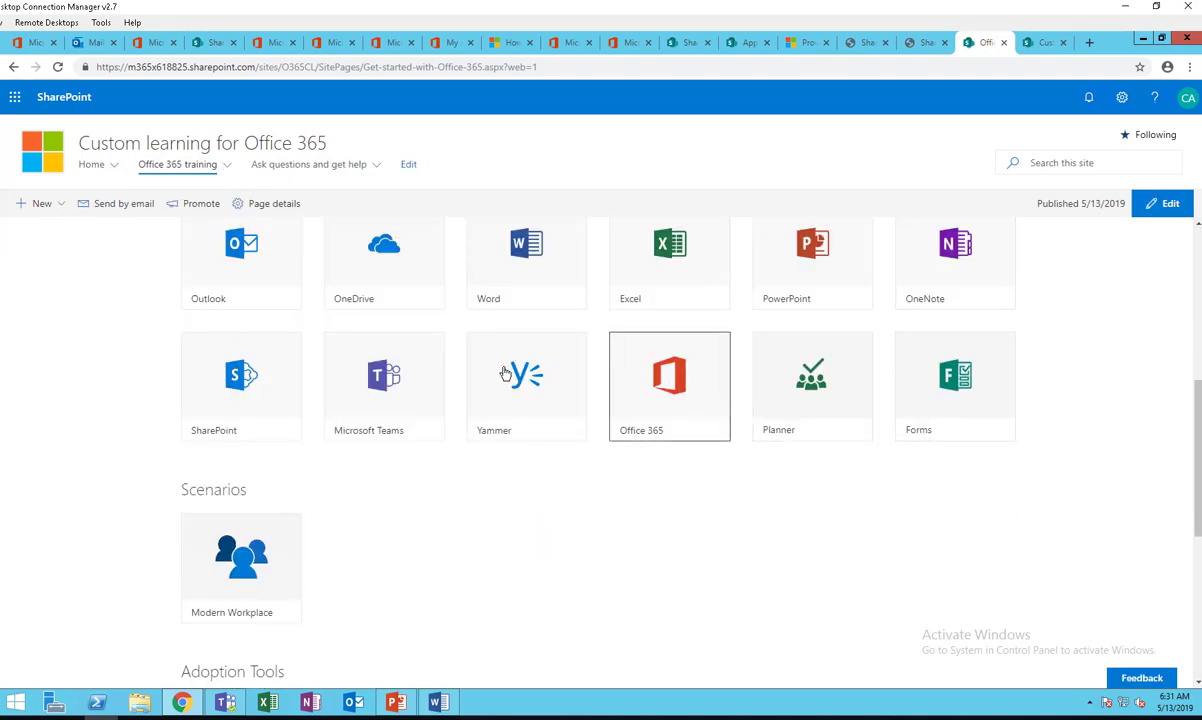
pyautogui.scroll(1, 497, 370)
pyautogui.scroll(1, 360, 370)
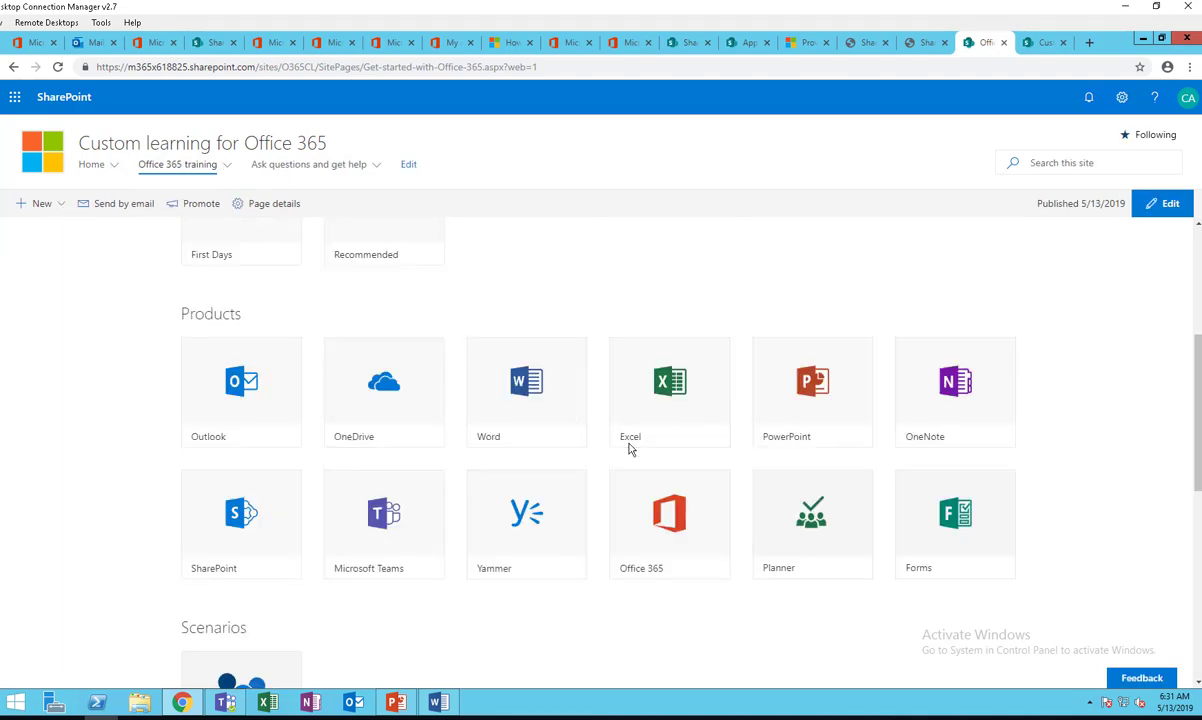
# - Open the Microsoft Teams product category and look through its training playlists
pyautogui.click(411, 527)
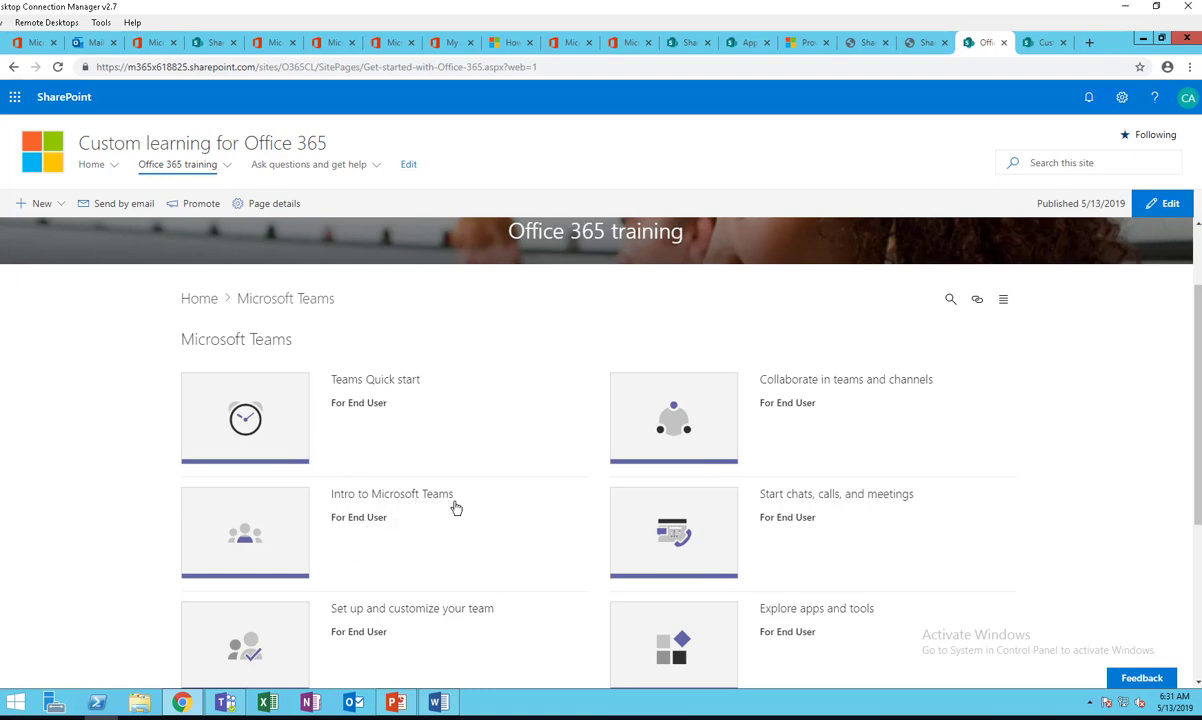
pyautogui.scroll(-2, 433, 476)
pyautogui.scroll(3, 433, 476)
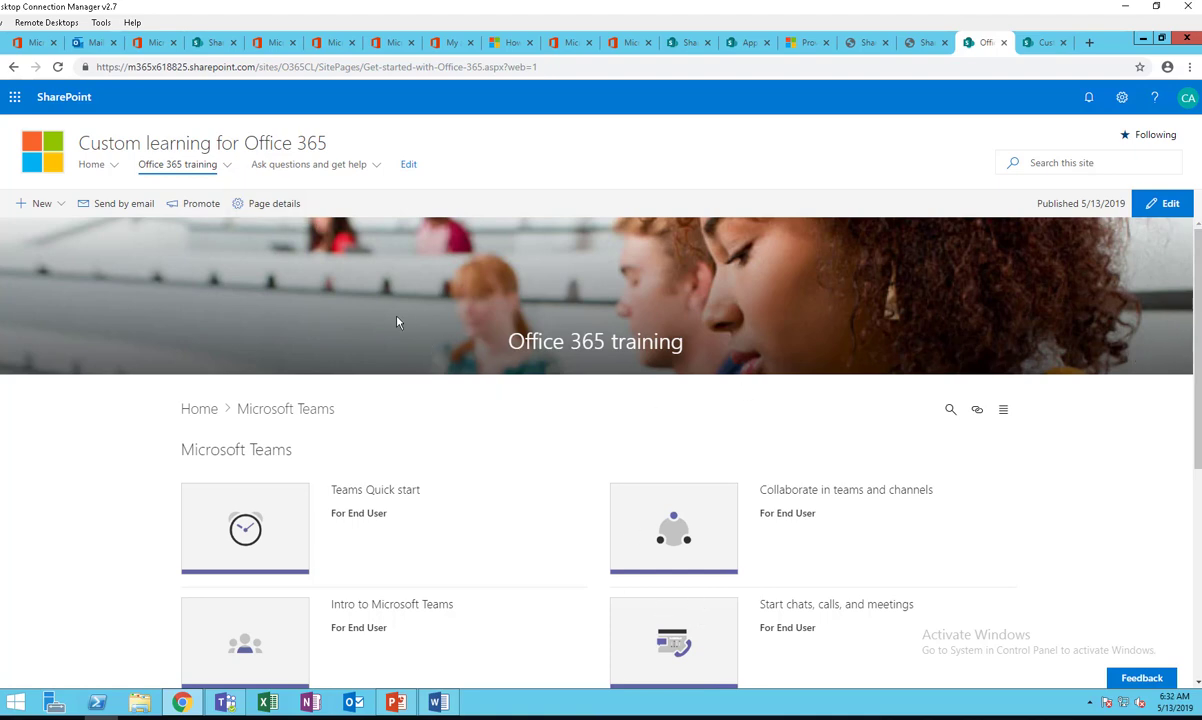
# - Return to the Custom Learning home page and review its tiles, News and Events sections
pyautogui.click(92, 164)
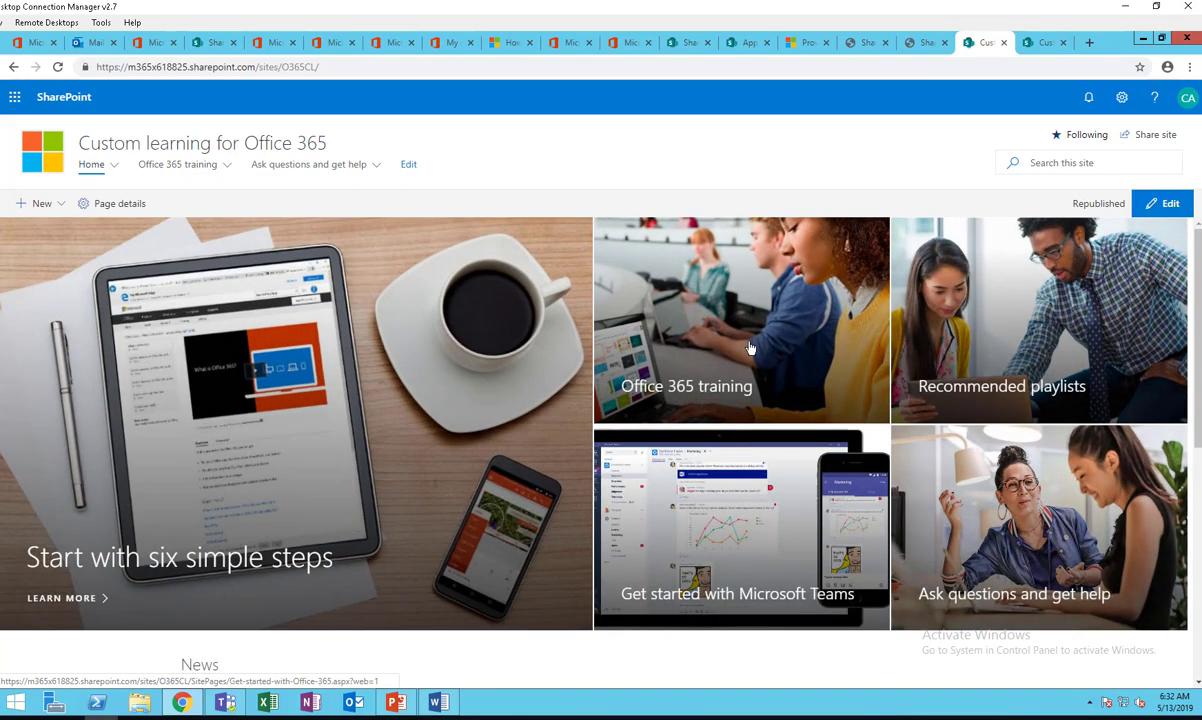
pyautogui.scroll(-4, 655, 372)
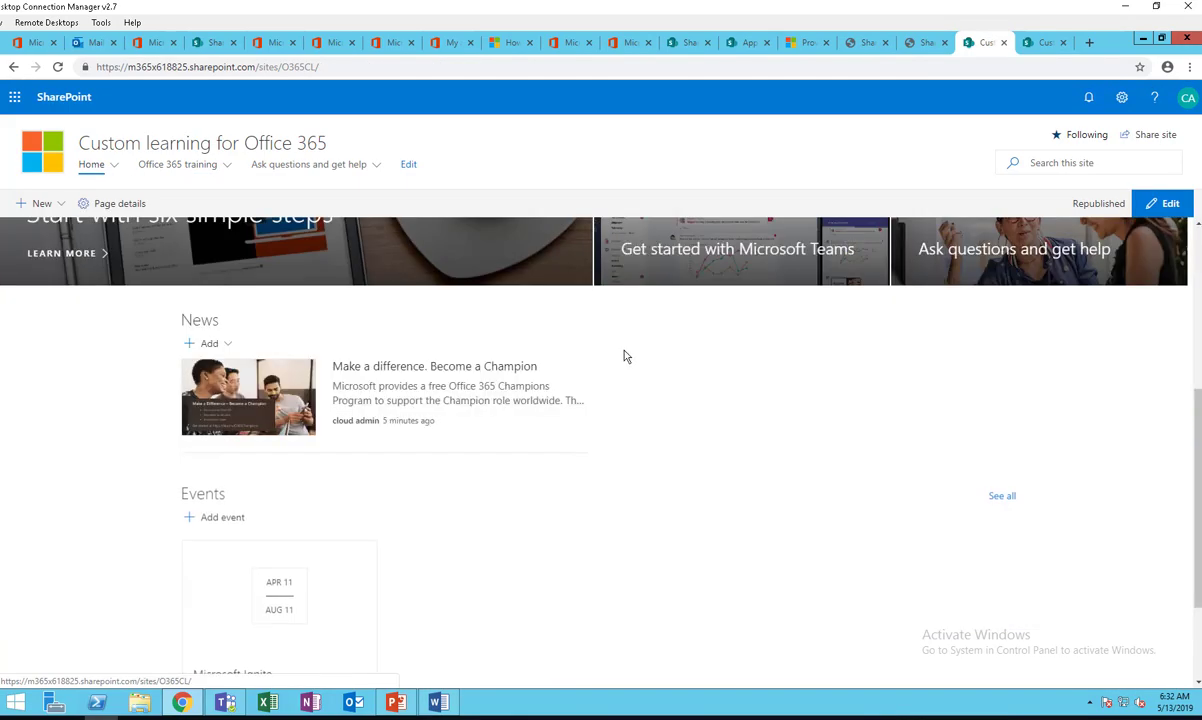
pyautogui.scroll(3, 622, 353)
pyautogui.scroll(1, 760, 388)
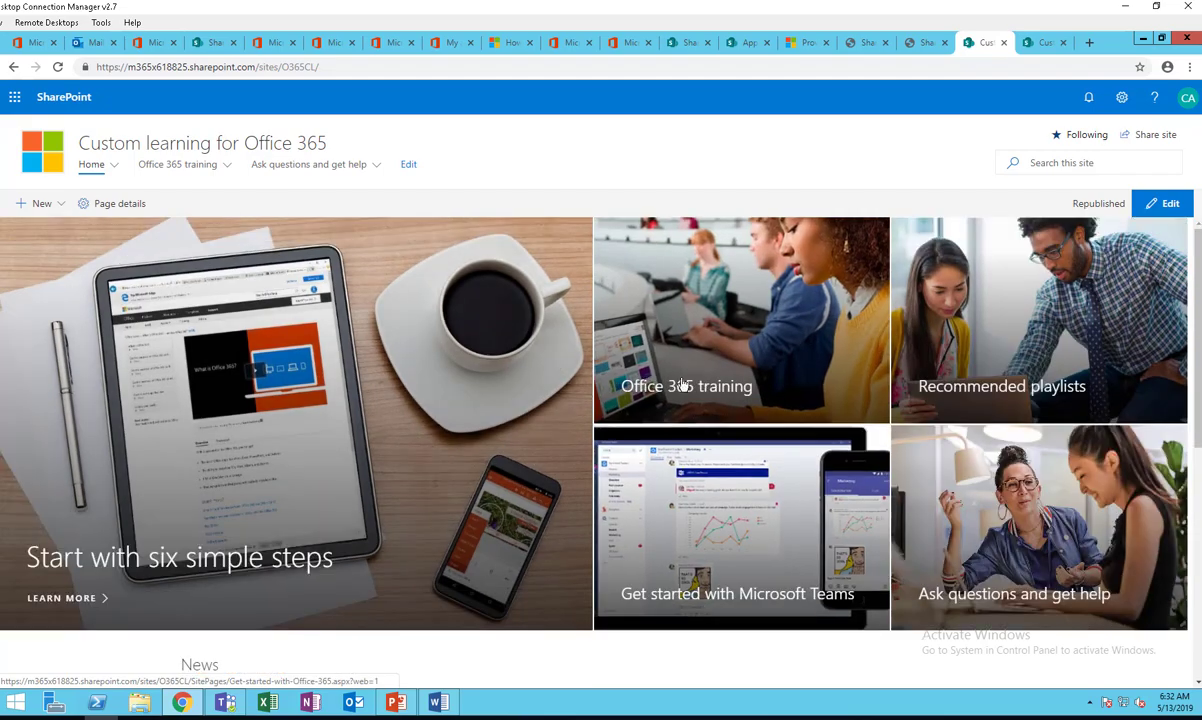
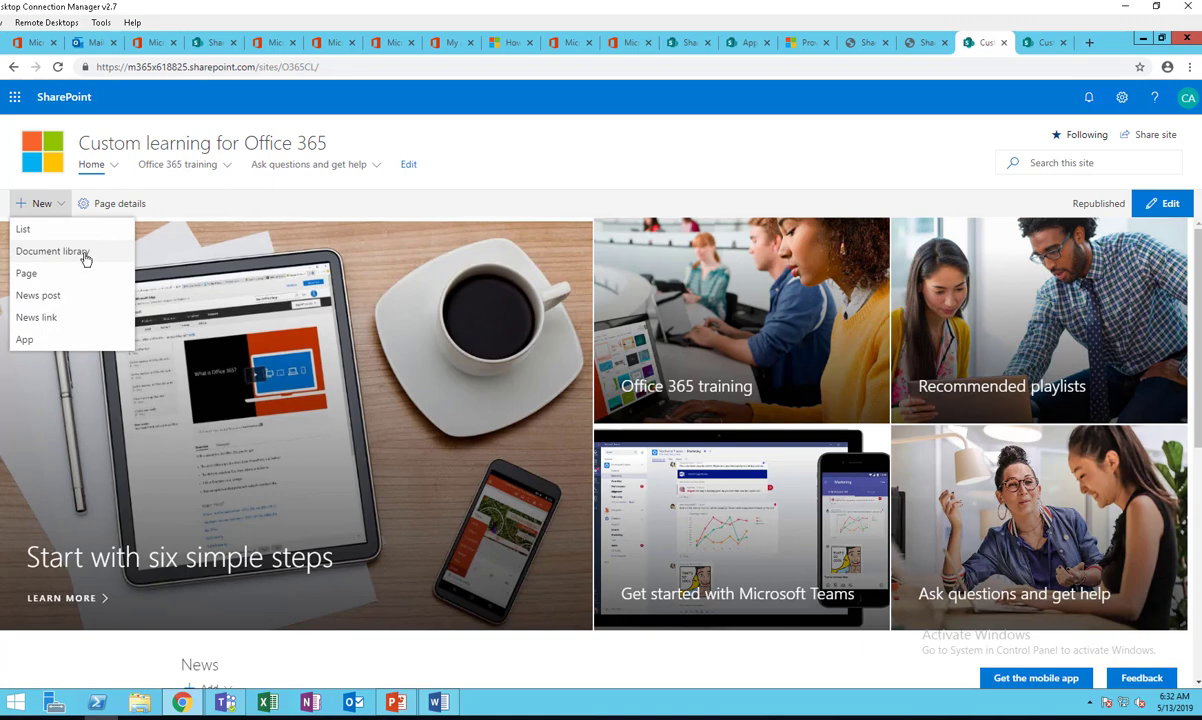
# - Create a document library named Test with Show in site navigation enabled, and leave the home page for it
pyautogui.click(85, 258)
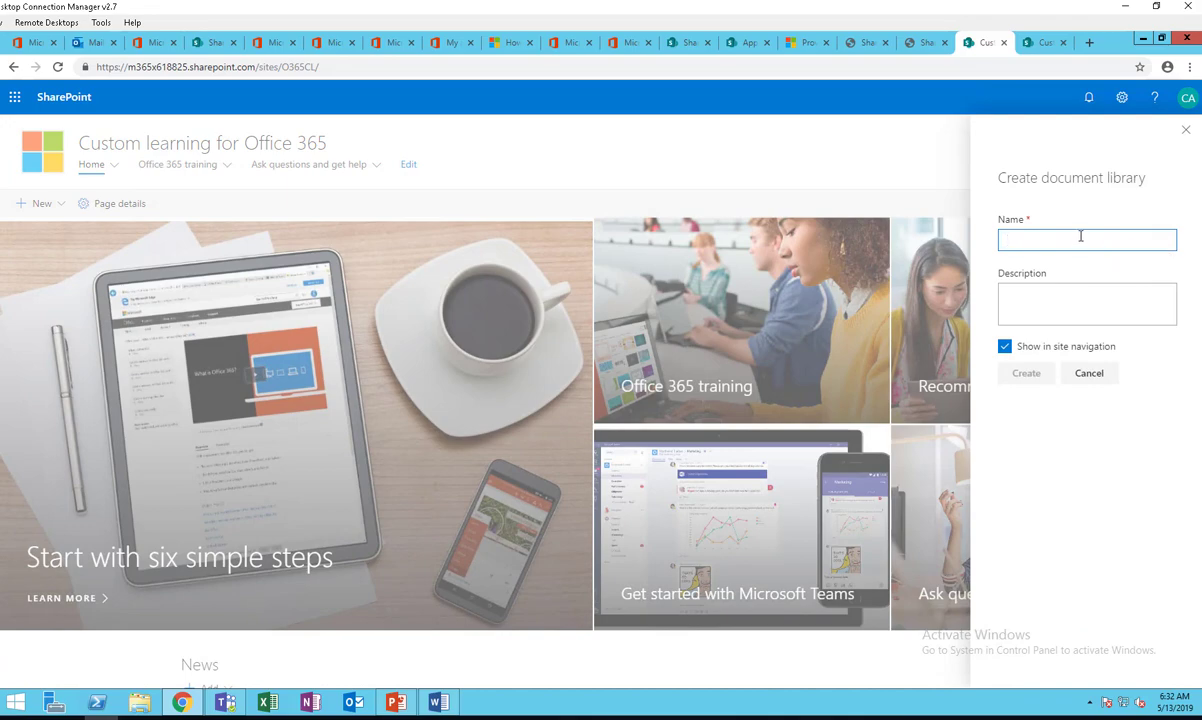
pyautogui.write('Test')
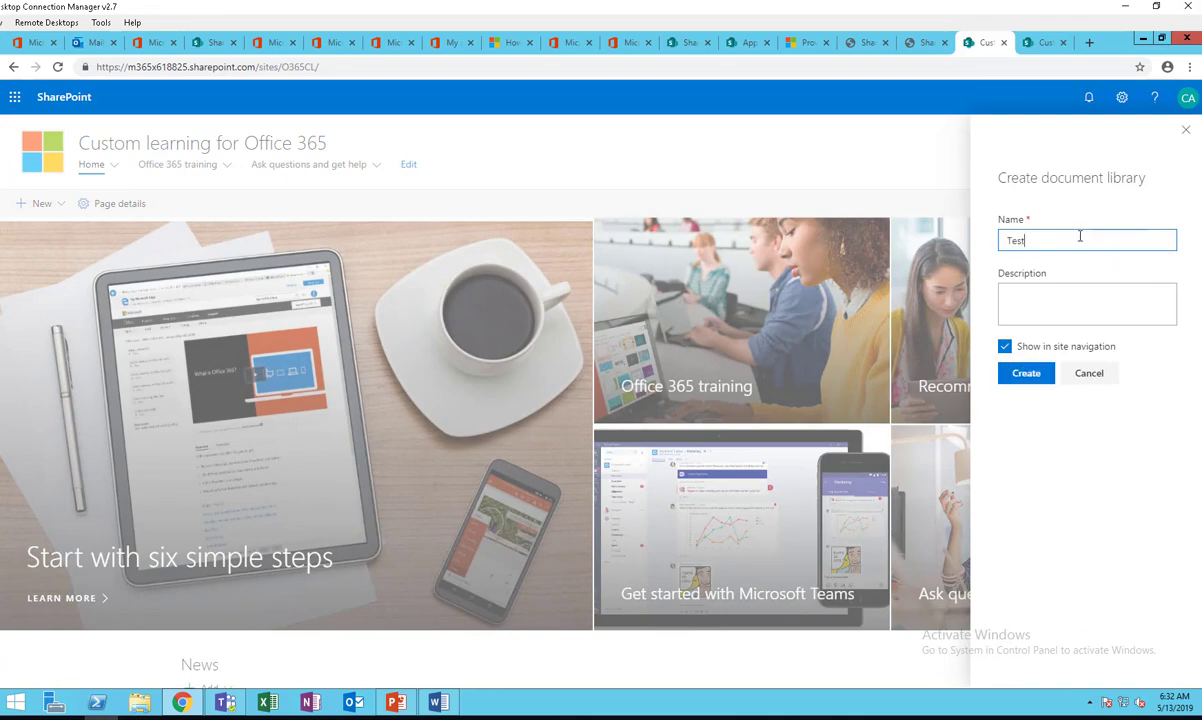
pyautogui.click(1018, 376)
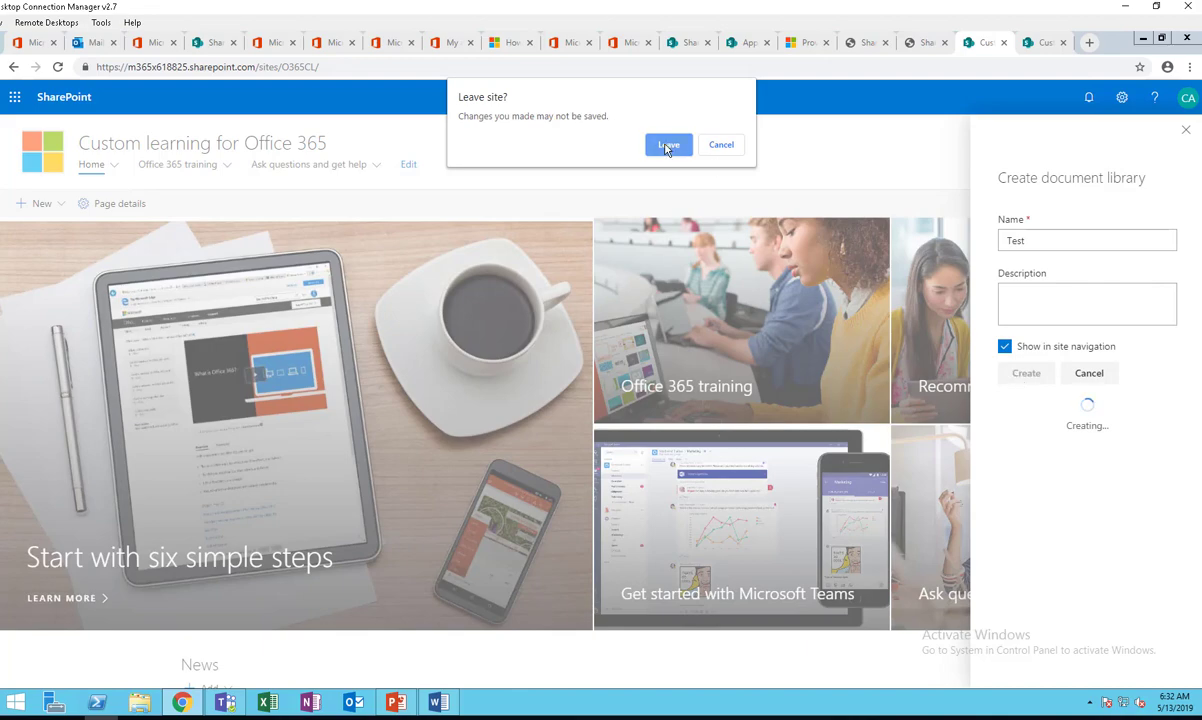
pyautogui.click(666, 147)
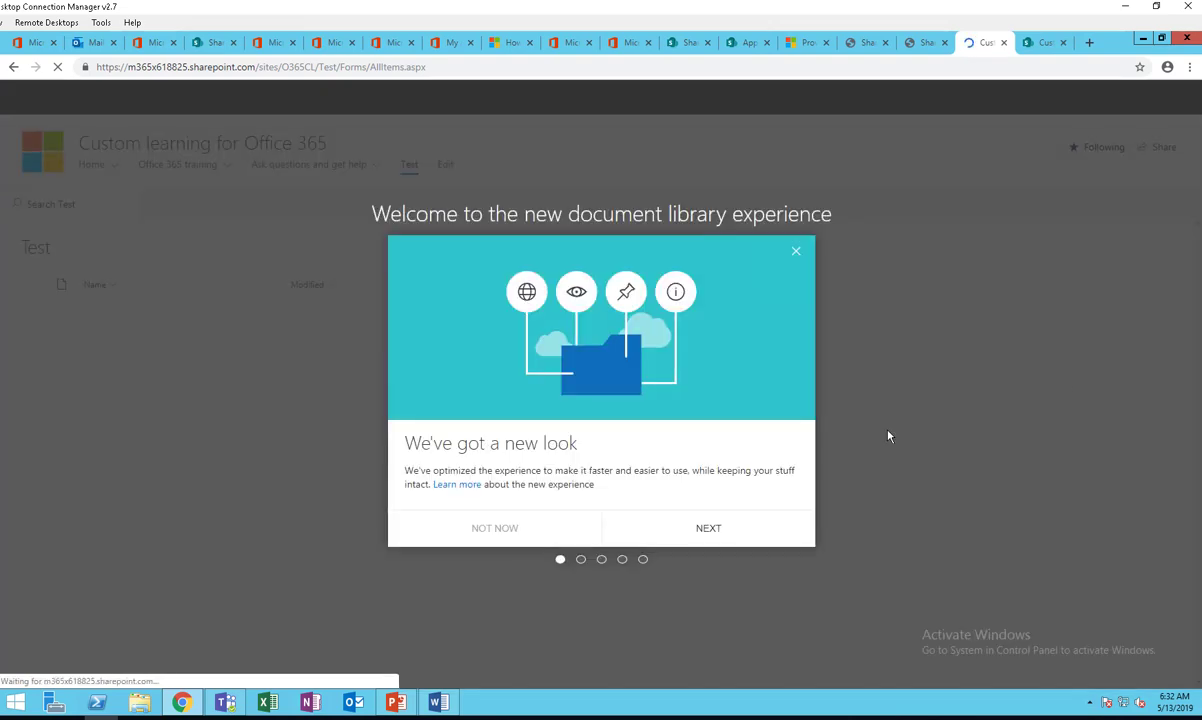
# - Go through the document library welcome tour and view the item types that can be created in the Test library
pyautogui.click(708, 528)
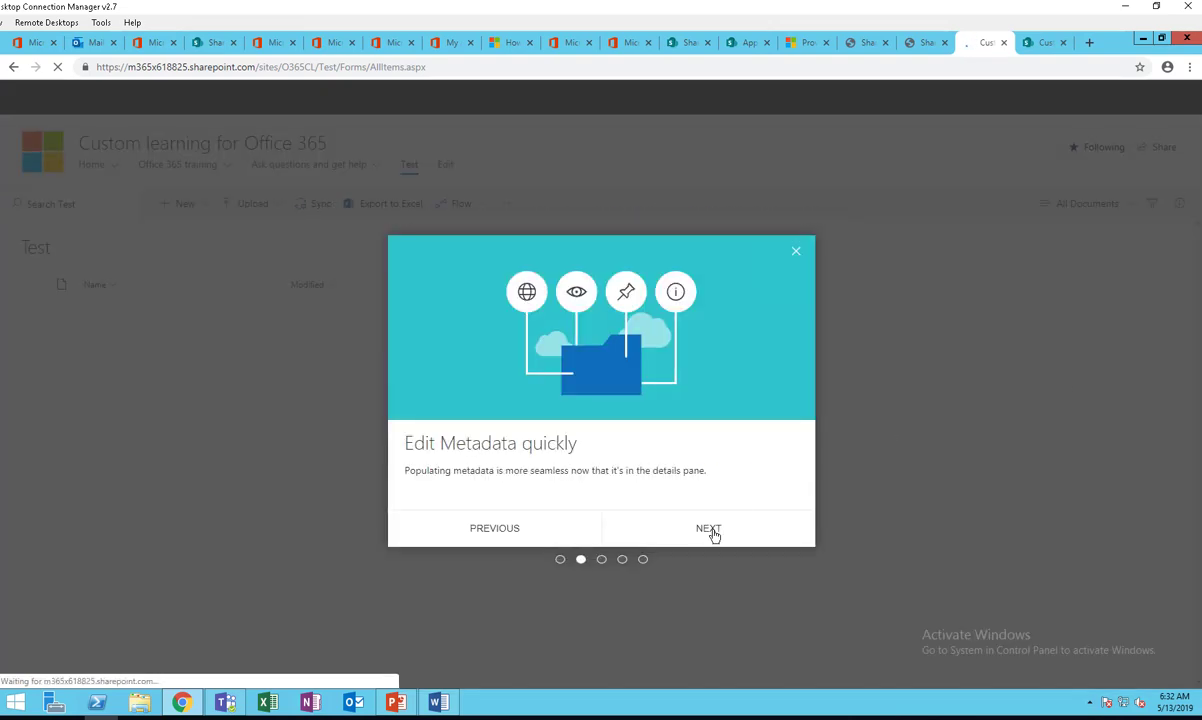
pyautogui.click(708, 528)
pyautogui.click(708, 528)
pyautogui.click(708, 528)
pyautogui.click(708, 528)
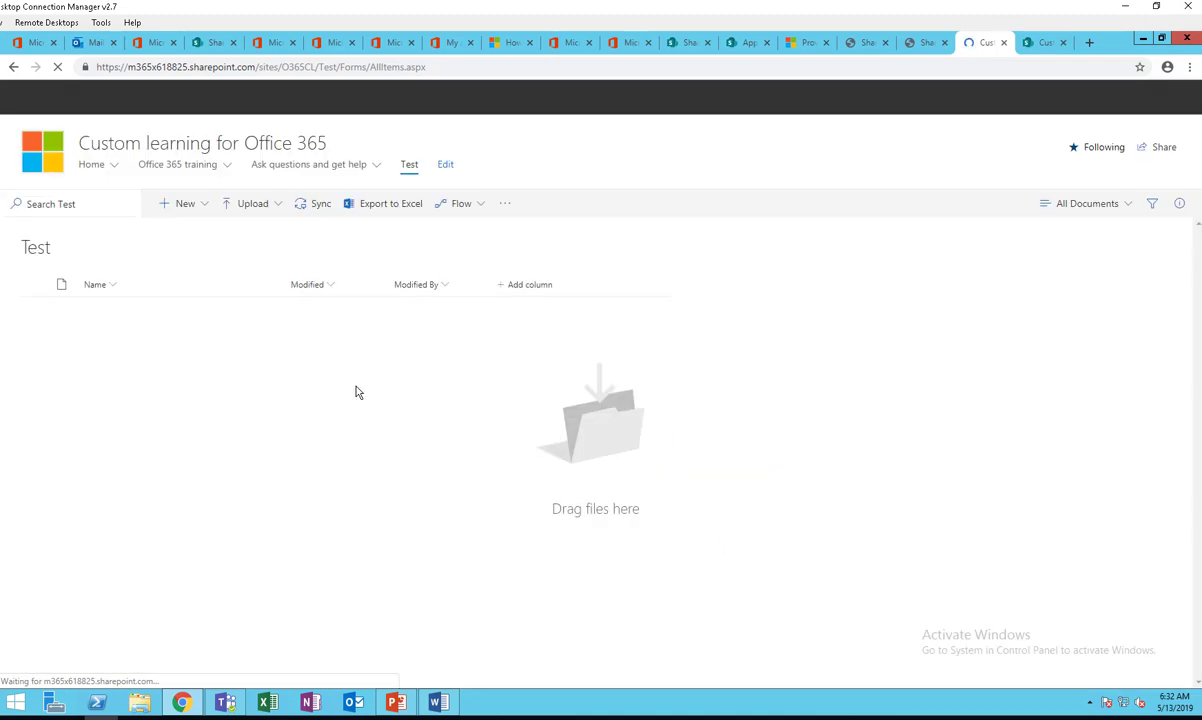
pyautogui.click(196, 206)
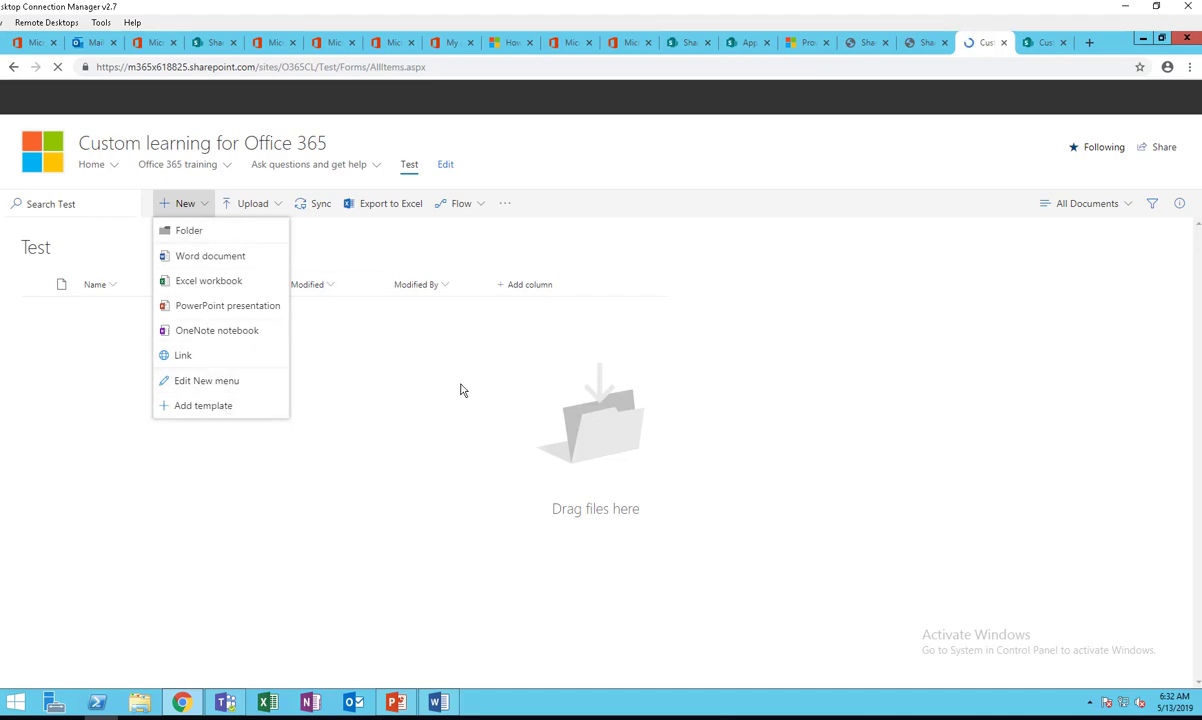
pyautogui.click(297, 417)
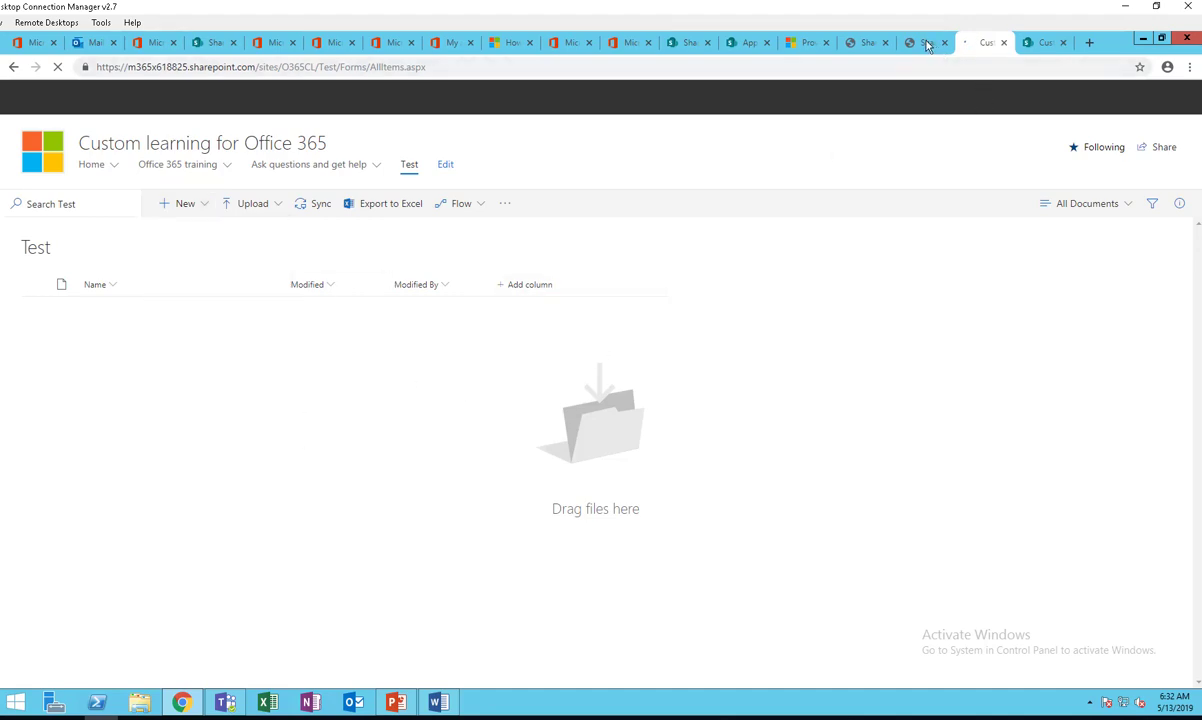
# - Go back from the Test library to the Custom Learning site's home page and look over its content
pyautogui.click(922, 42)
pyautogui.click(979, 43)
pyautogui.click(52, 148)
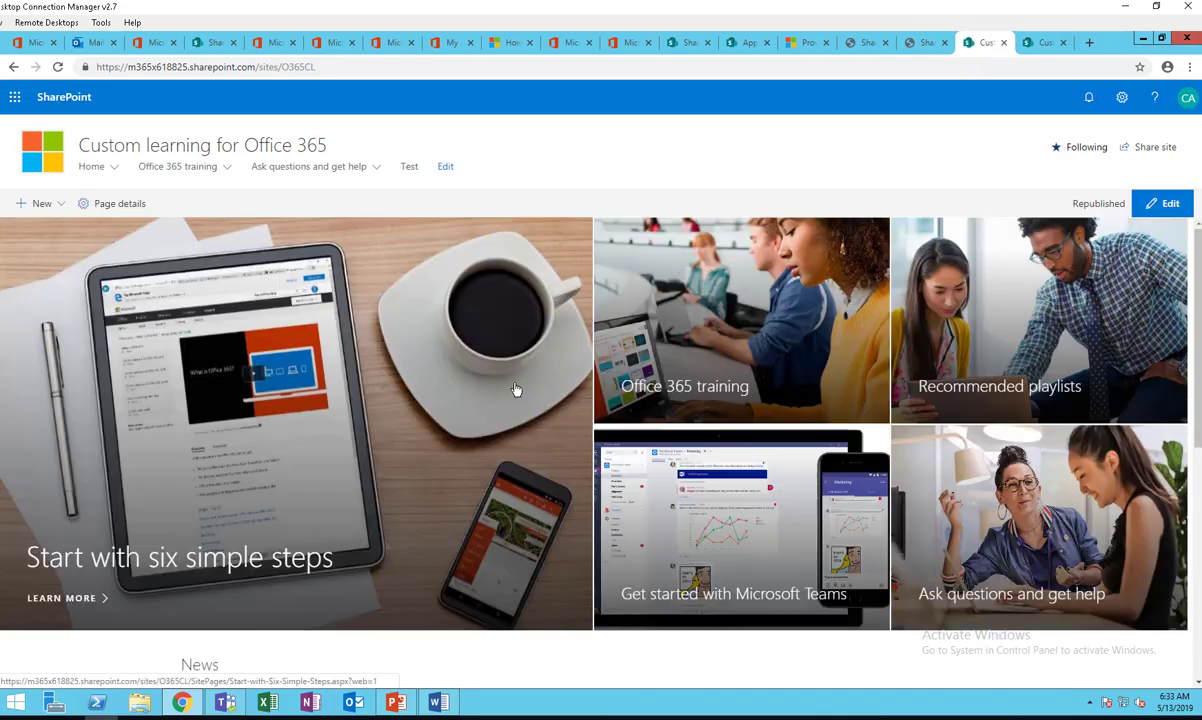
pyautogui.scroll(-4, 490, 395)
pyautogui.scroll(3, 485, 385)
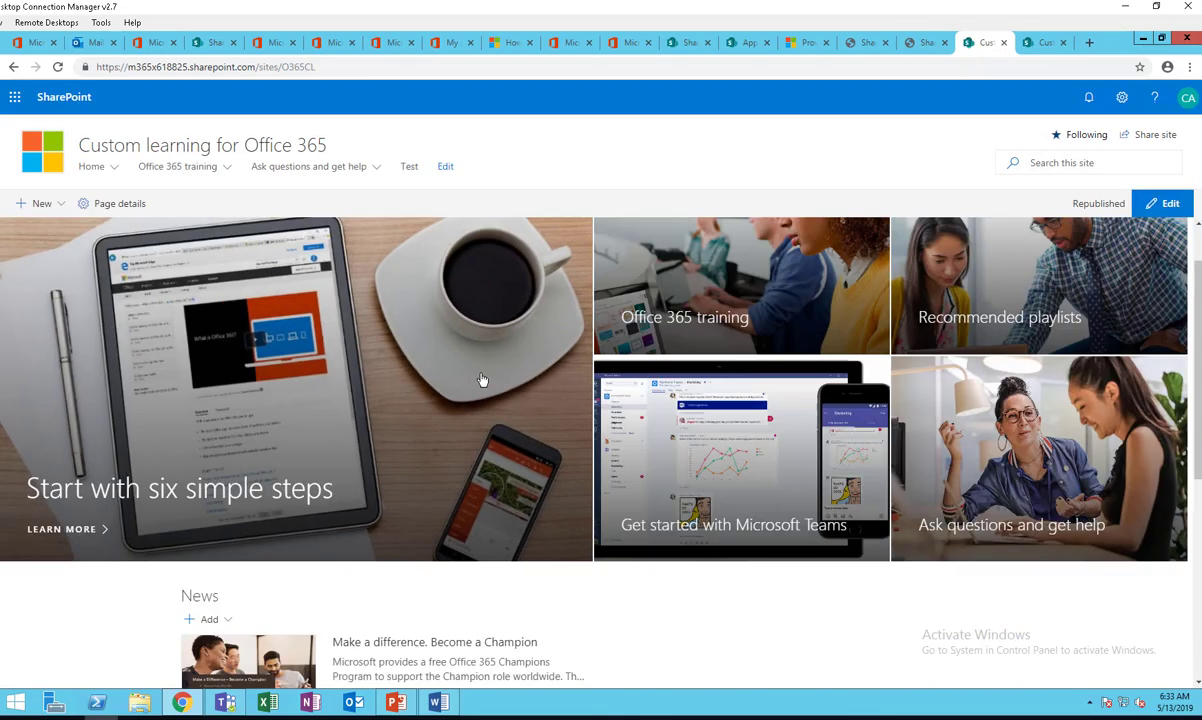
# - Put the home page into edit mode and review its page details and the Events web part settings
pyautogui.click(141, 205)
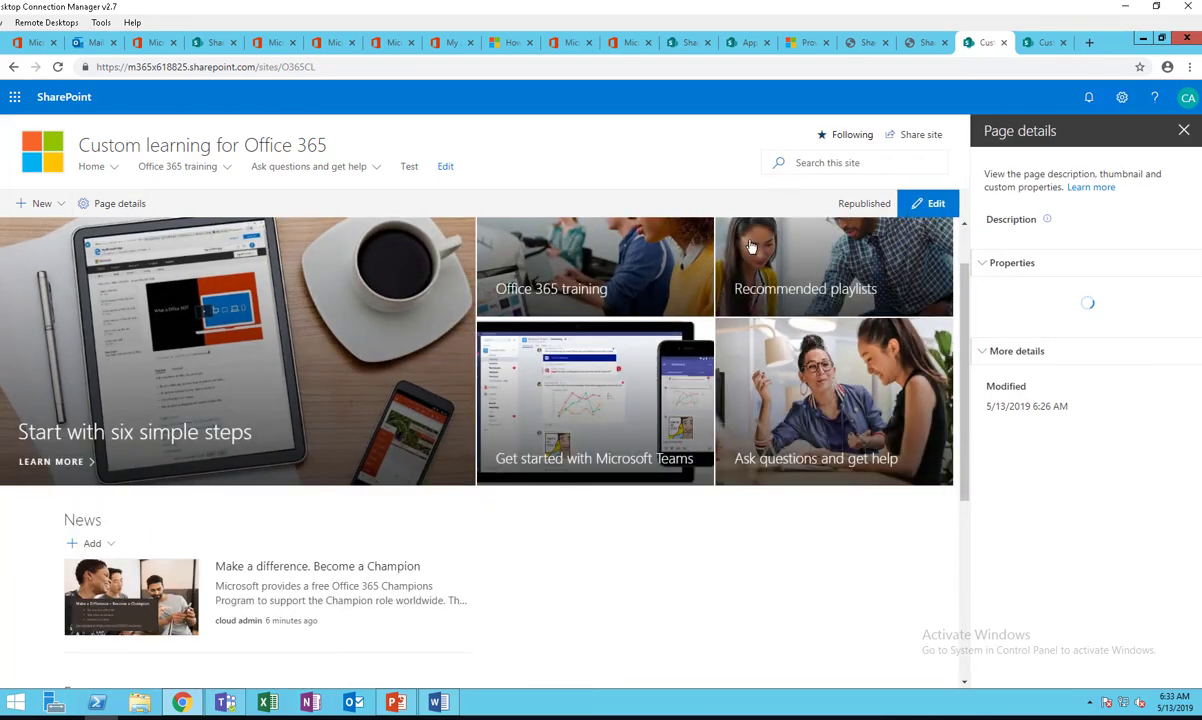
pyautogui.click(934, 206)
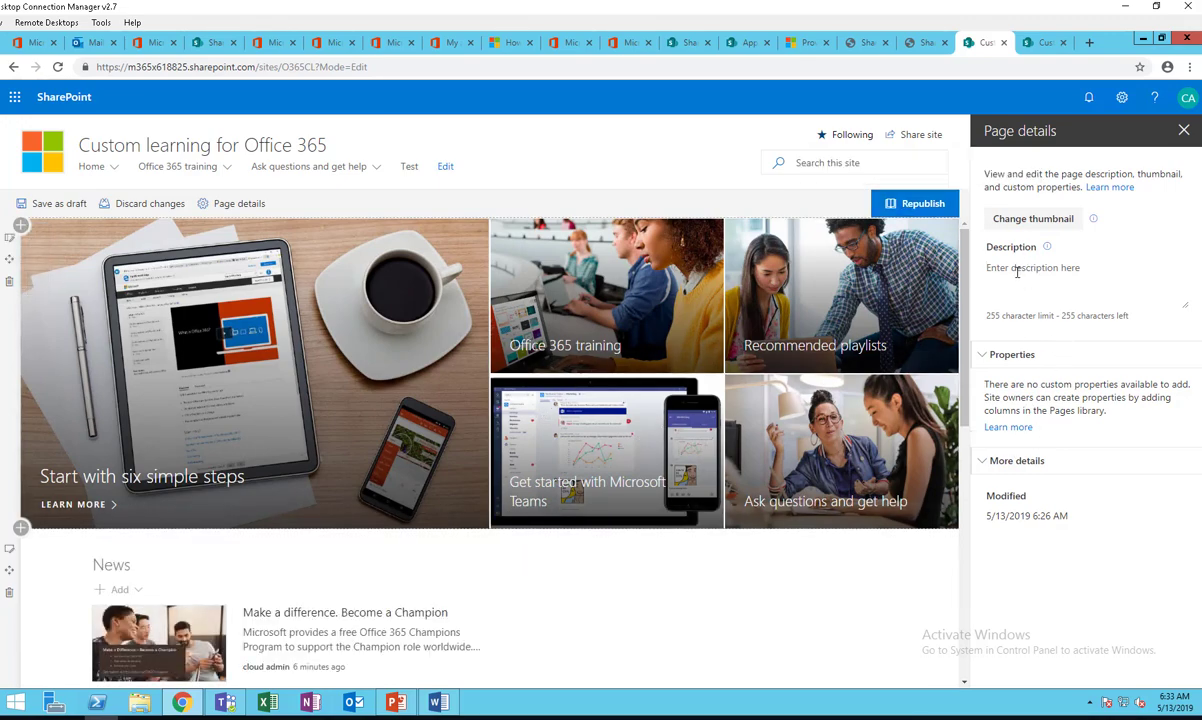
pyautogui.write('dsds')
pyautogui.press('BackSpace')
pyautogui.scroll(-3, 600, 635)
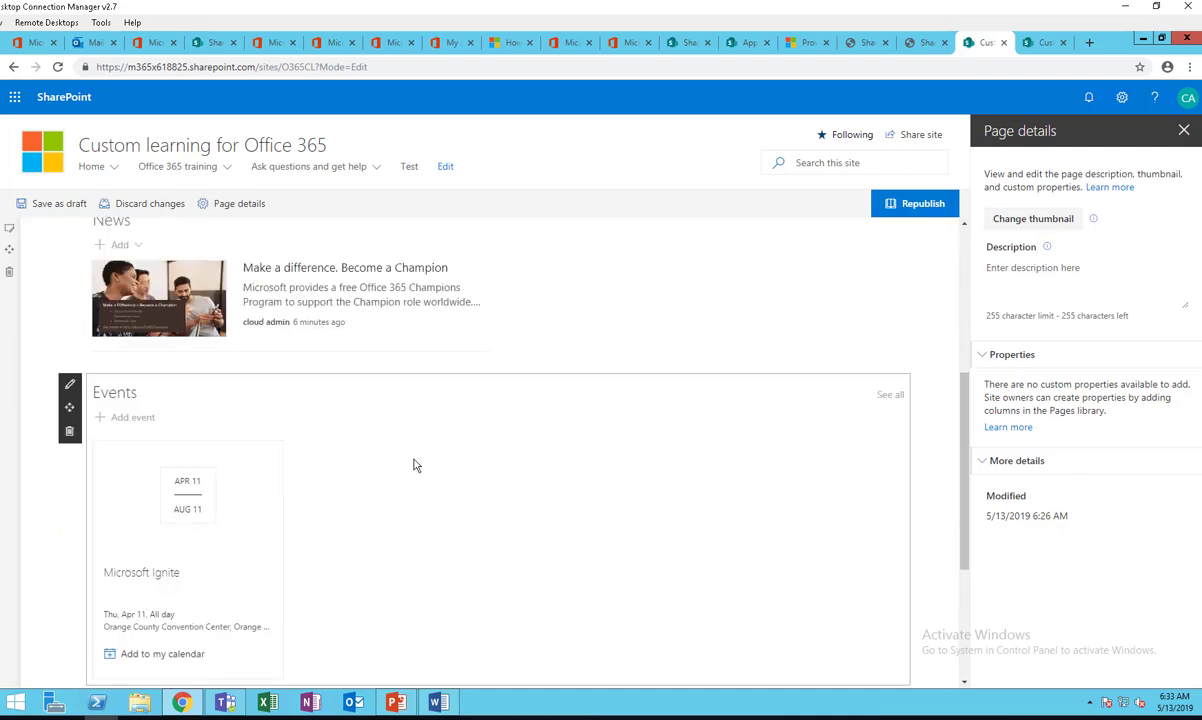
pyautogui.click(416, 464)
pyautogui.scroll(3, 486, 483)
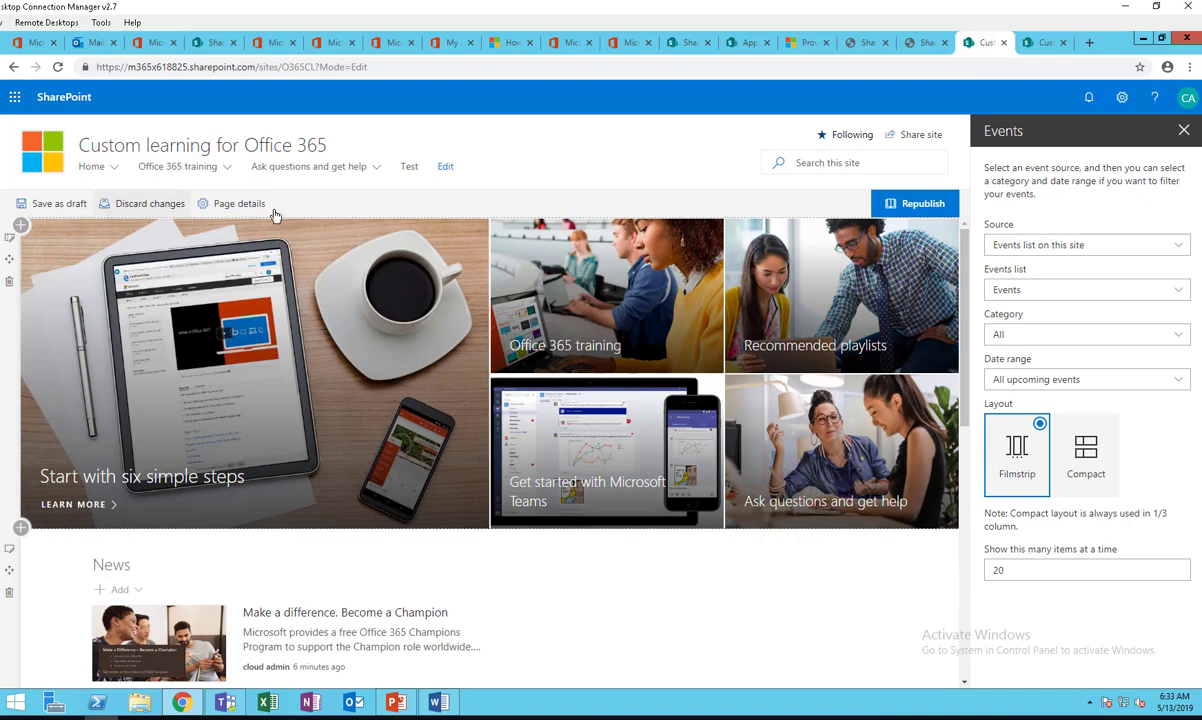
# - View the editable site navigation links, cancel, and leave the home page for the Office 365 training page
pyautogui.click(446, 169)
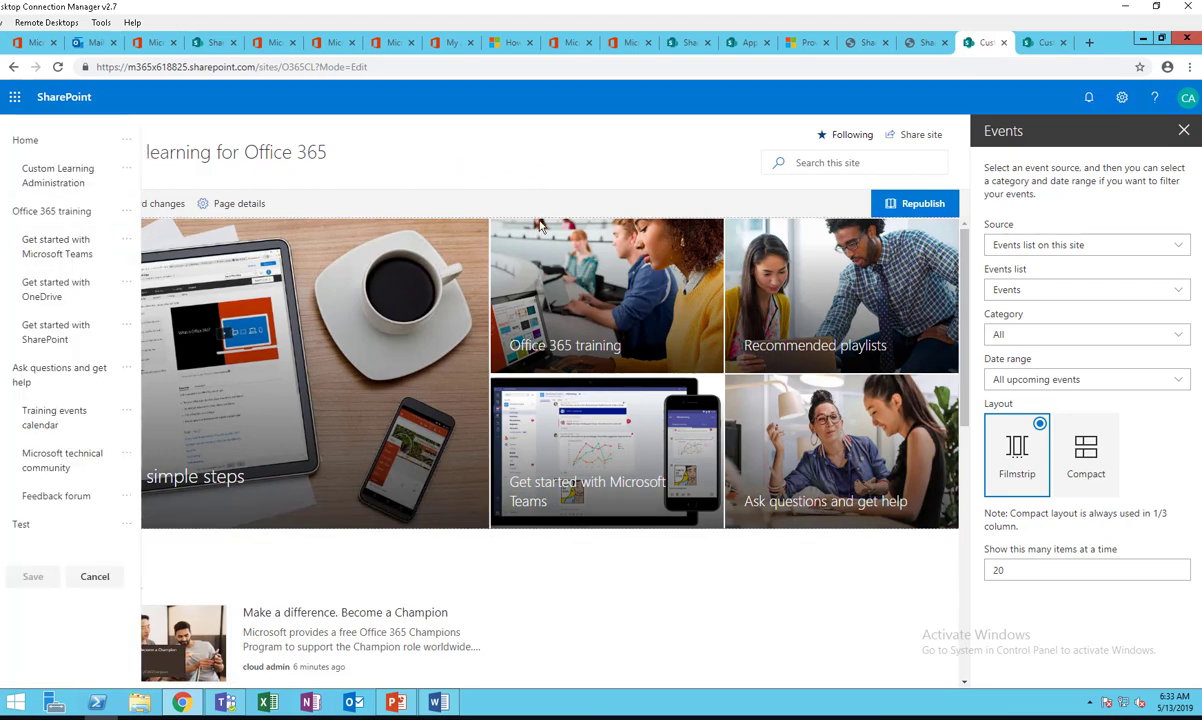
pyautogui.click(94, 577)
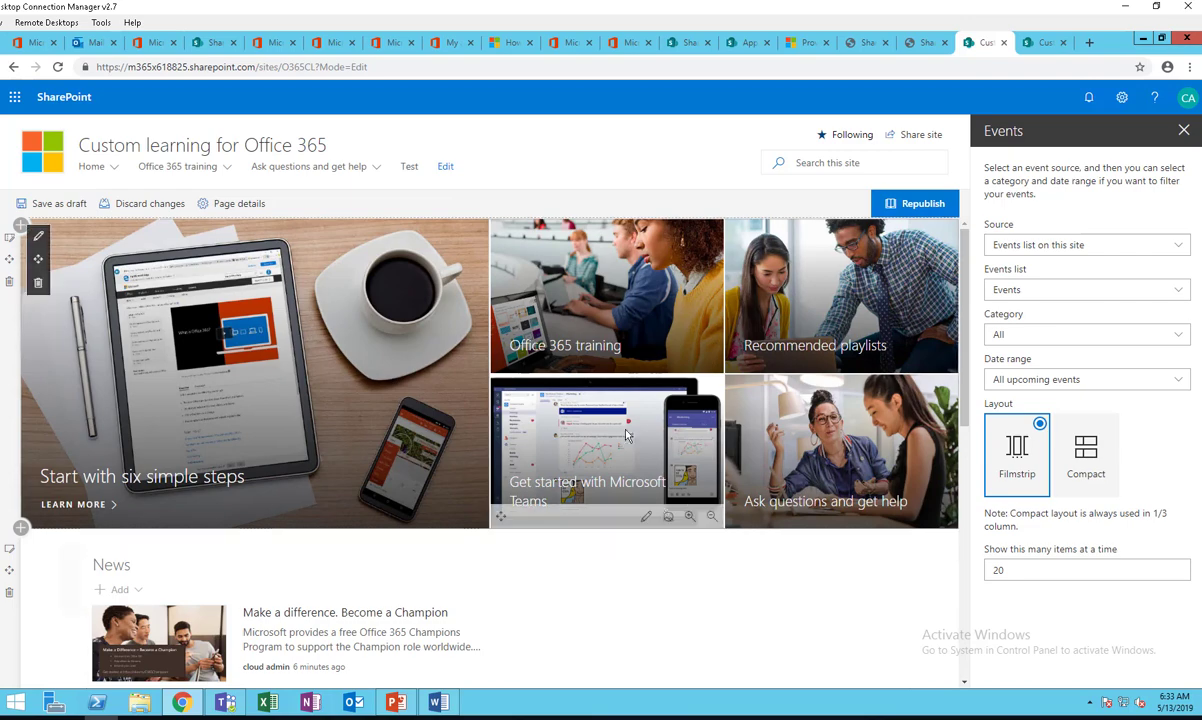
pyautogui.click(222, 169)
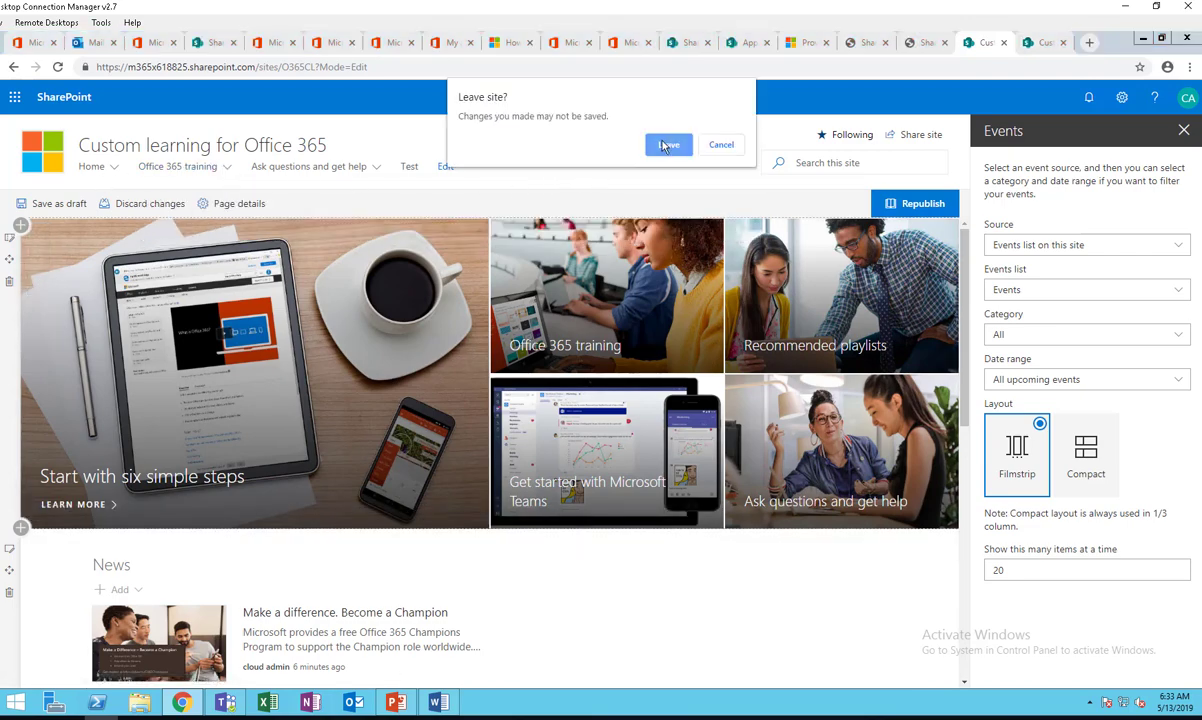
pyautogui.click(666, 145)
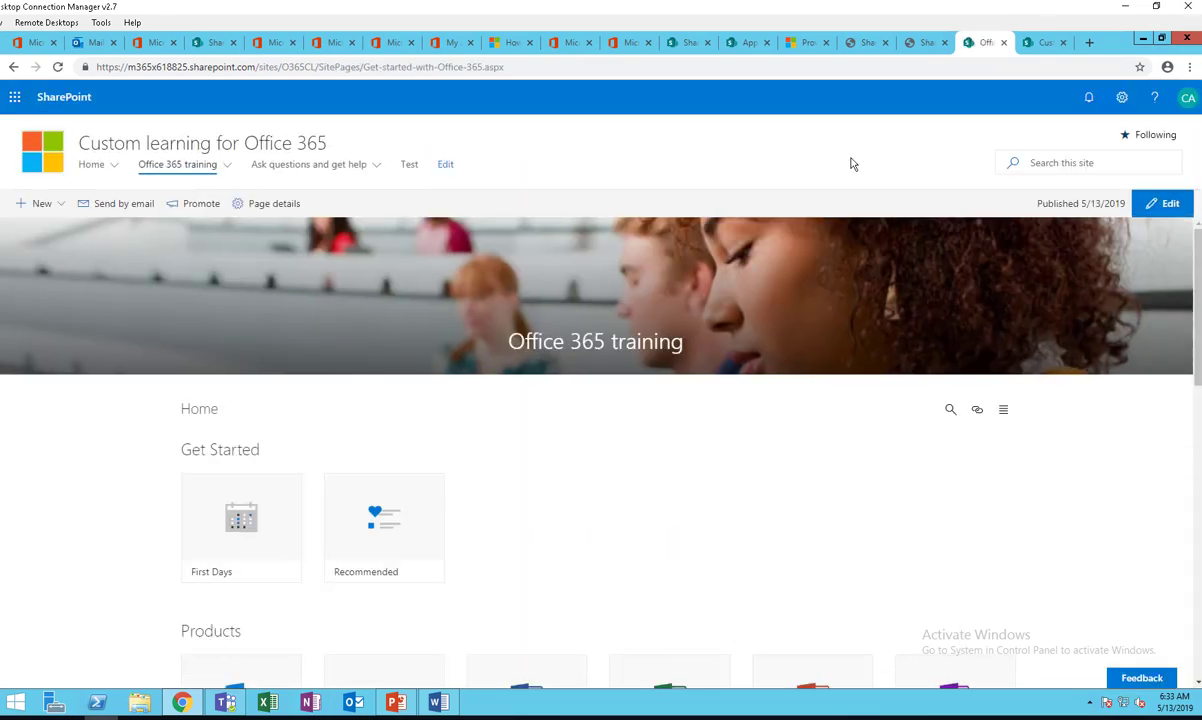
# - Switch to the Word document, highlight step 4, "Grant everyone read access.", and return to the browser
pyautogui.click(432, 704)
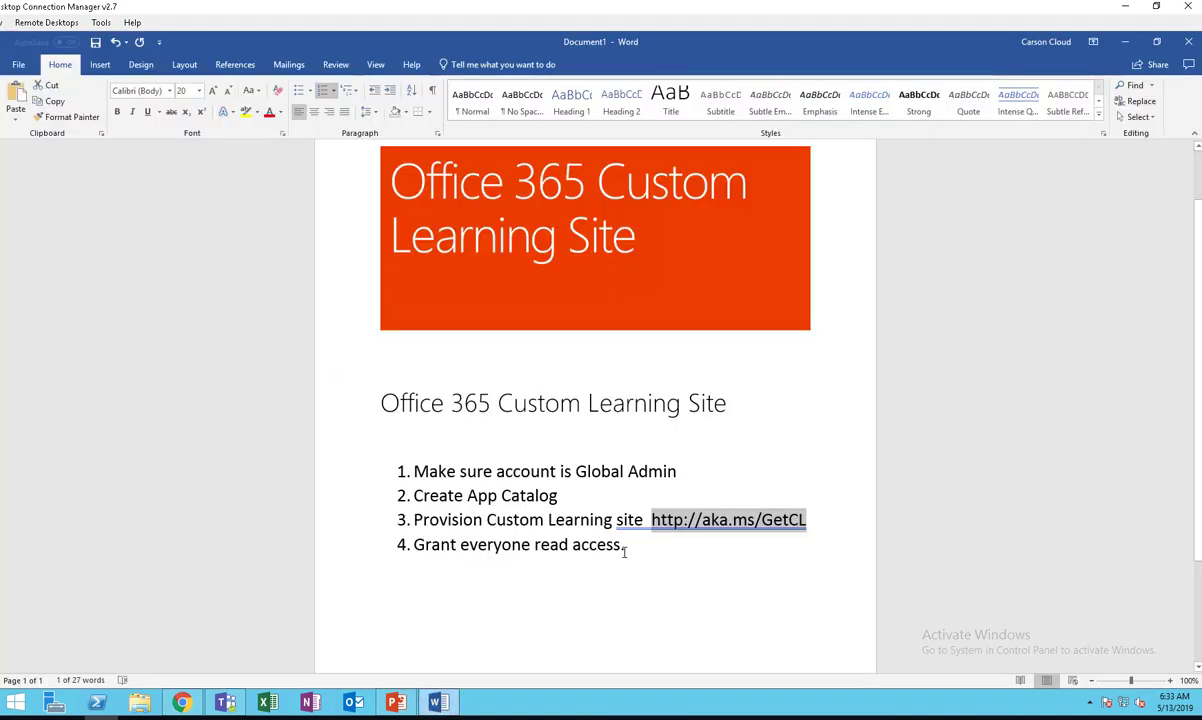
pyautogui.moveTo(625, 552); pyautogui.dragTo(440, 544)
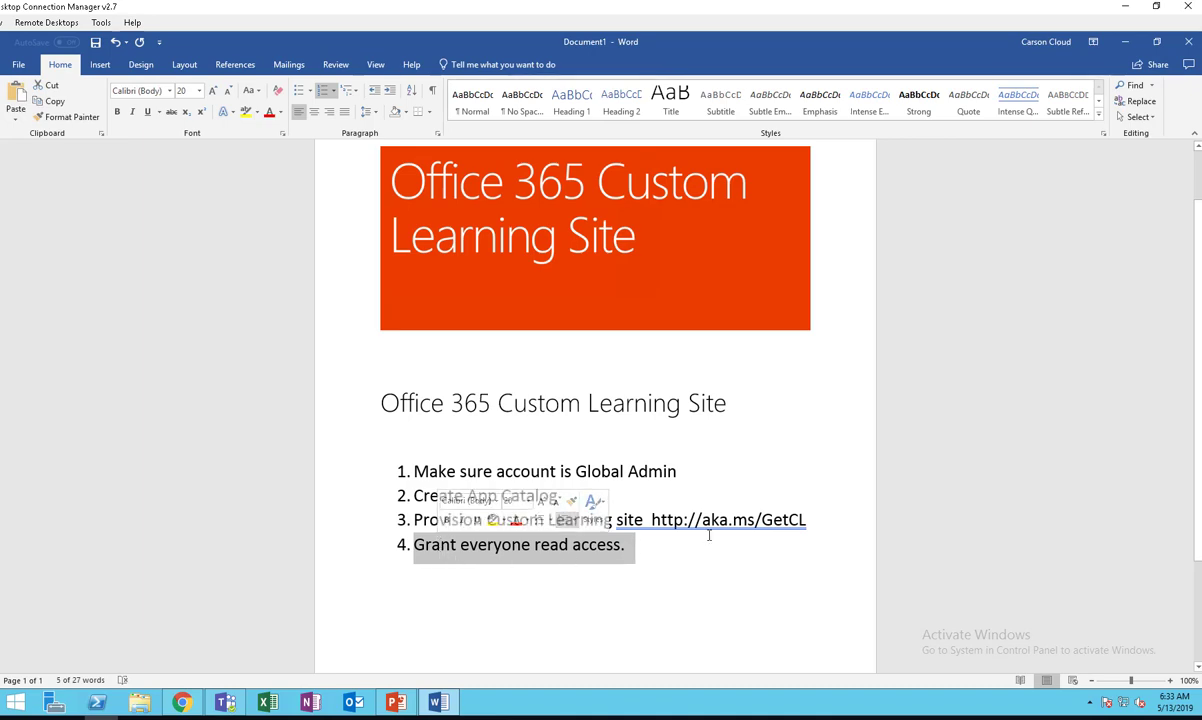
pyautogui.click(1127, 42)
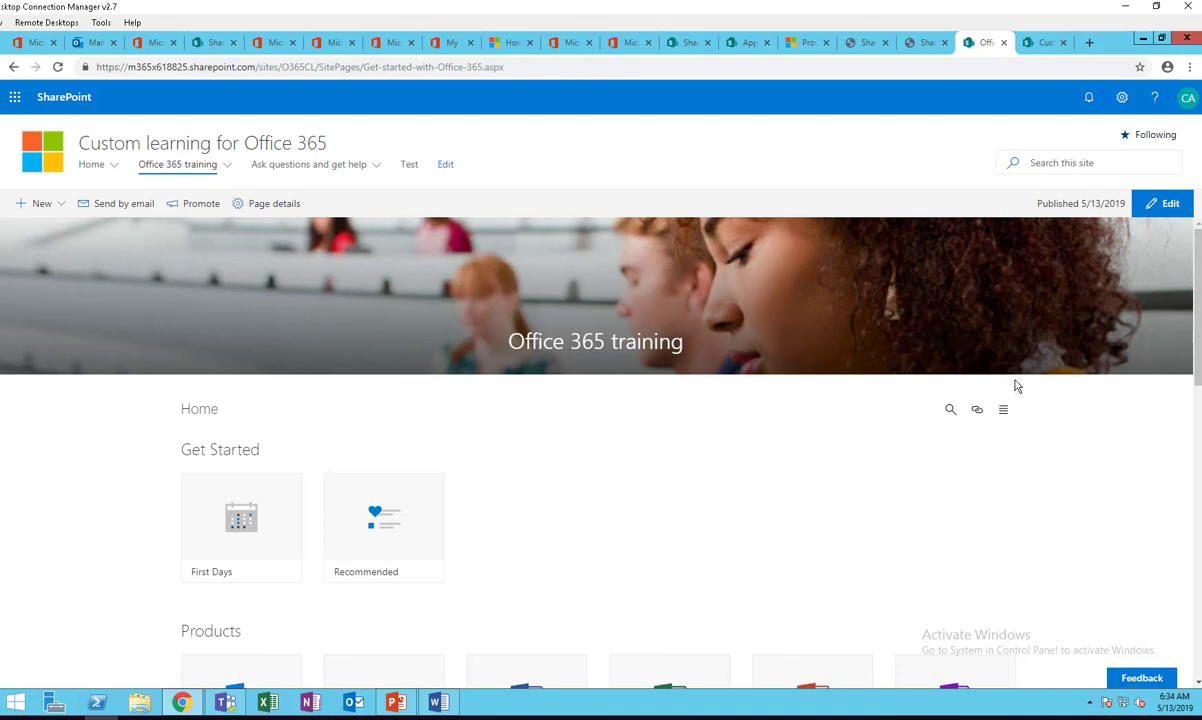
# - Look over the product tiles and other sections of the Office 365 training page
pyautogui.scroll(-7, 842, 416)
pyautogui.scroll(-3, 714, 381)
pyautogui.scroll(5, 765, 295)
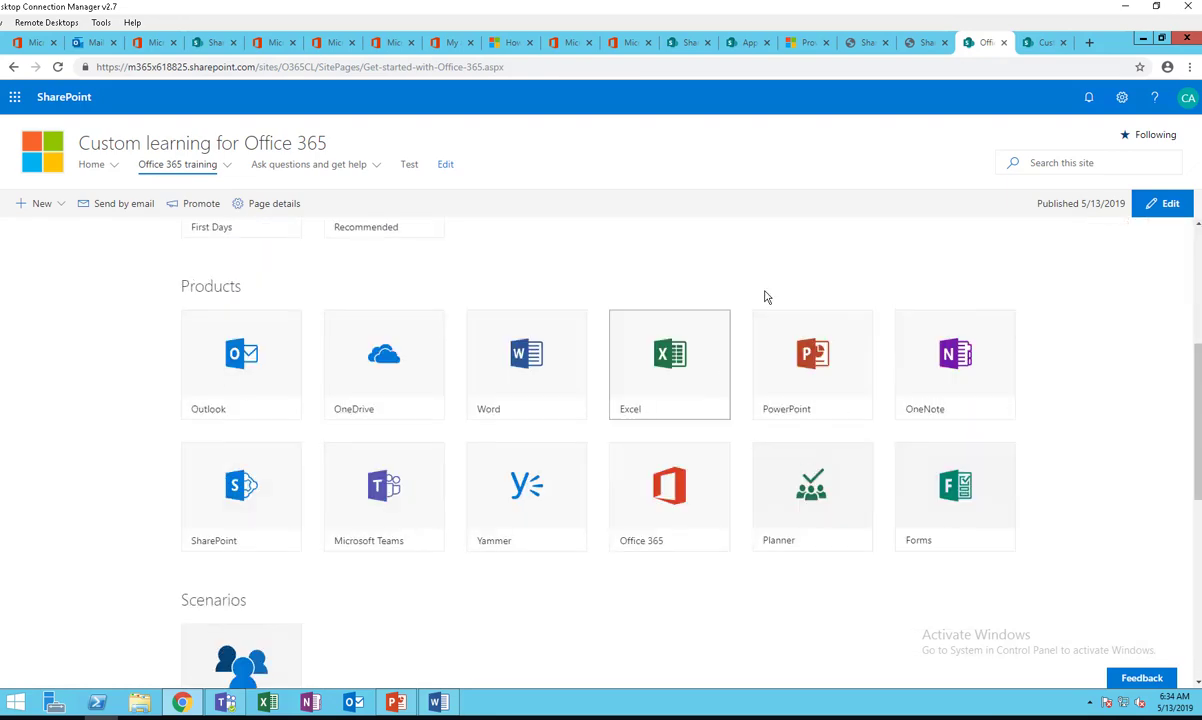
# - Go to the Provision Custom Learning documentation and read its Add Owners to Site section
pyautogui.click(811, 45)
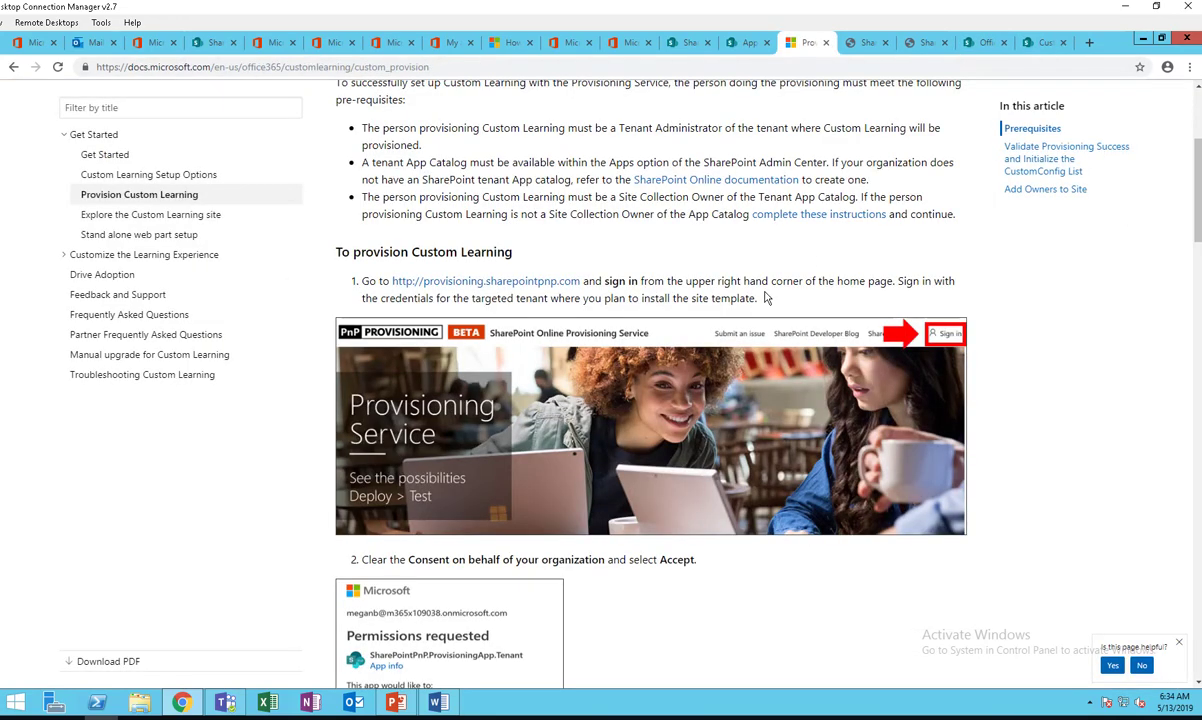
pyautogui.scroll(-9, 792, 381)
pyautogui.scroll(-10, 810, 400)
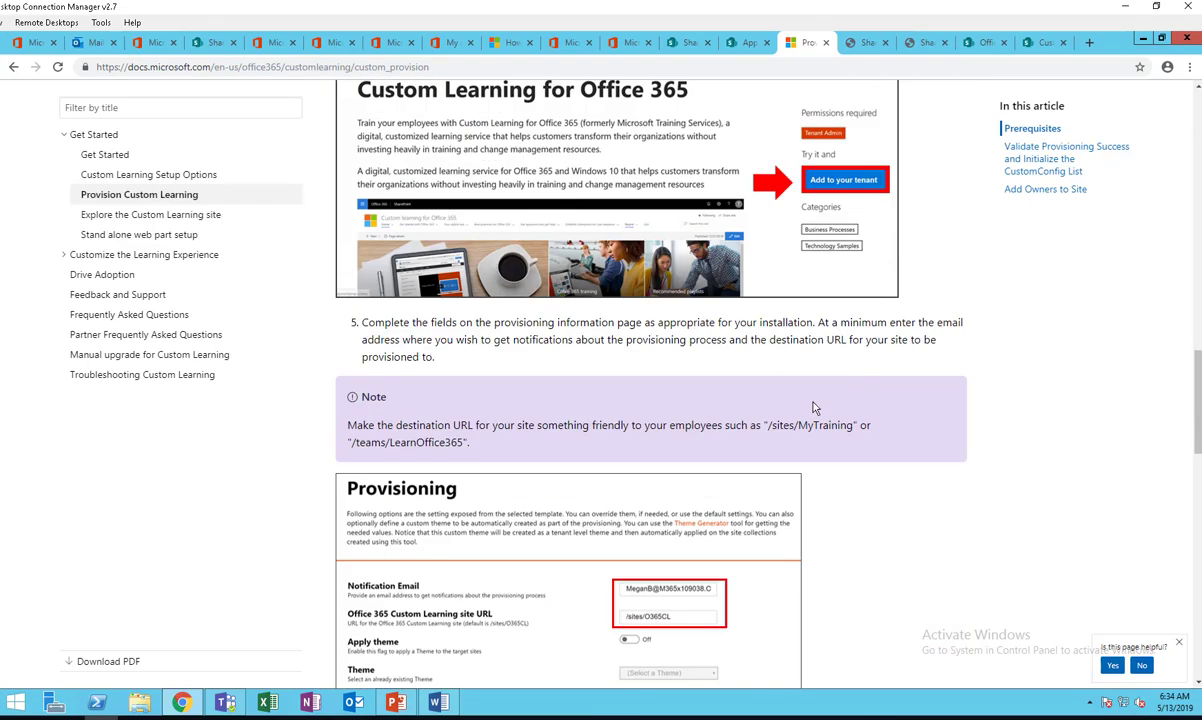
pyautogui.scroll(-5, 762, 413)
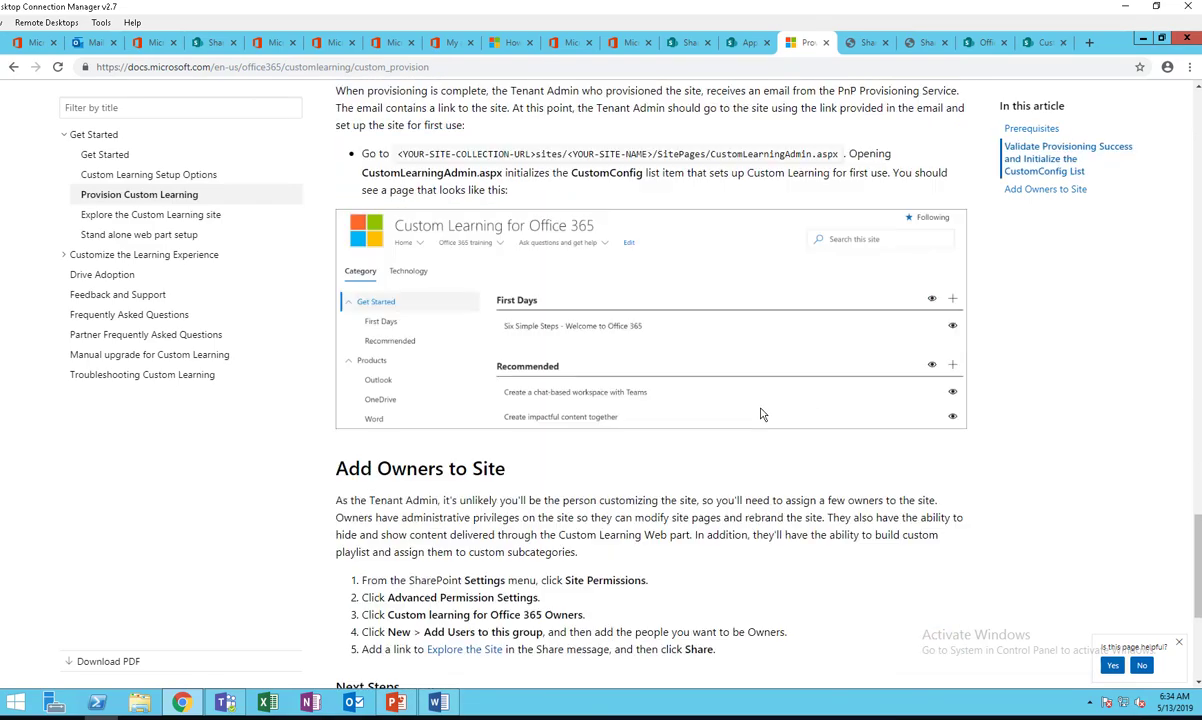
pyautogui.scroll(1, 760, 416)
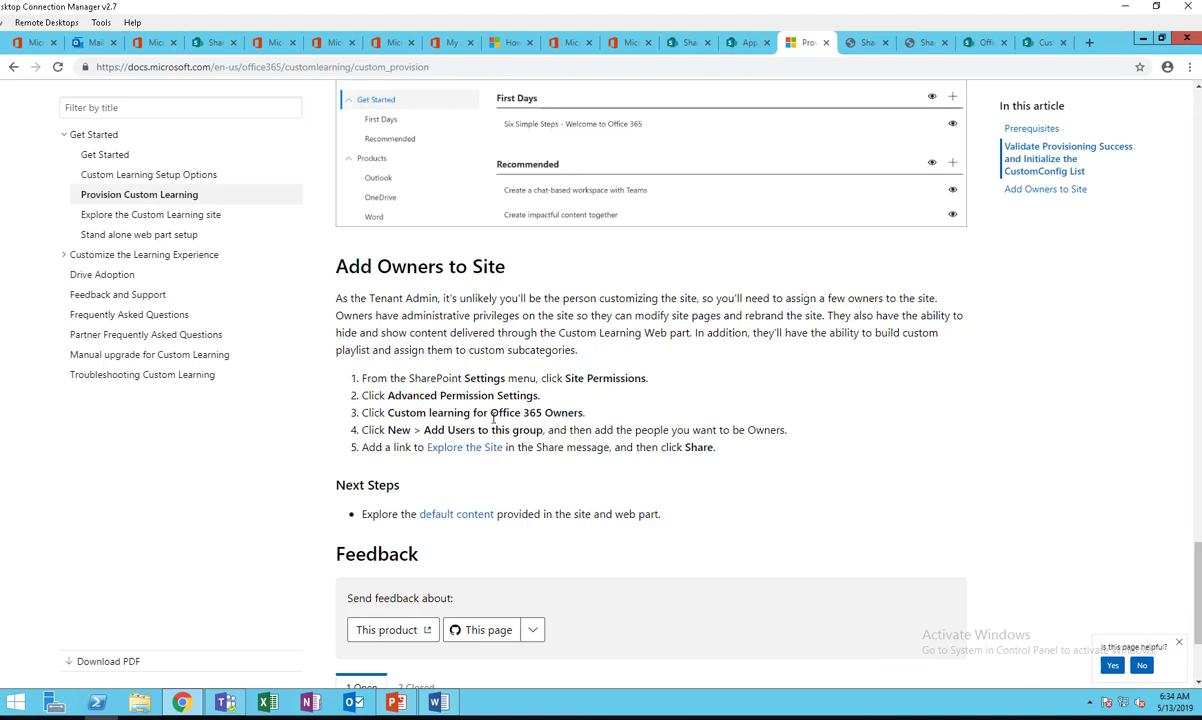
# - Return to the Custom Learning site's home page and check its owners, members and visitors in the site sharing settings
pyautogui.click(856, 44)
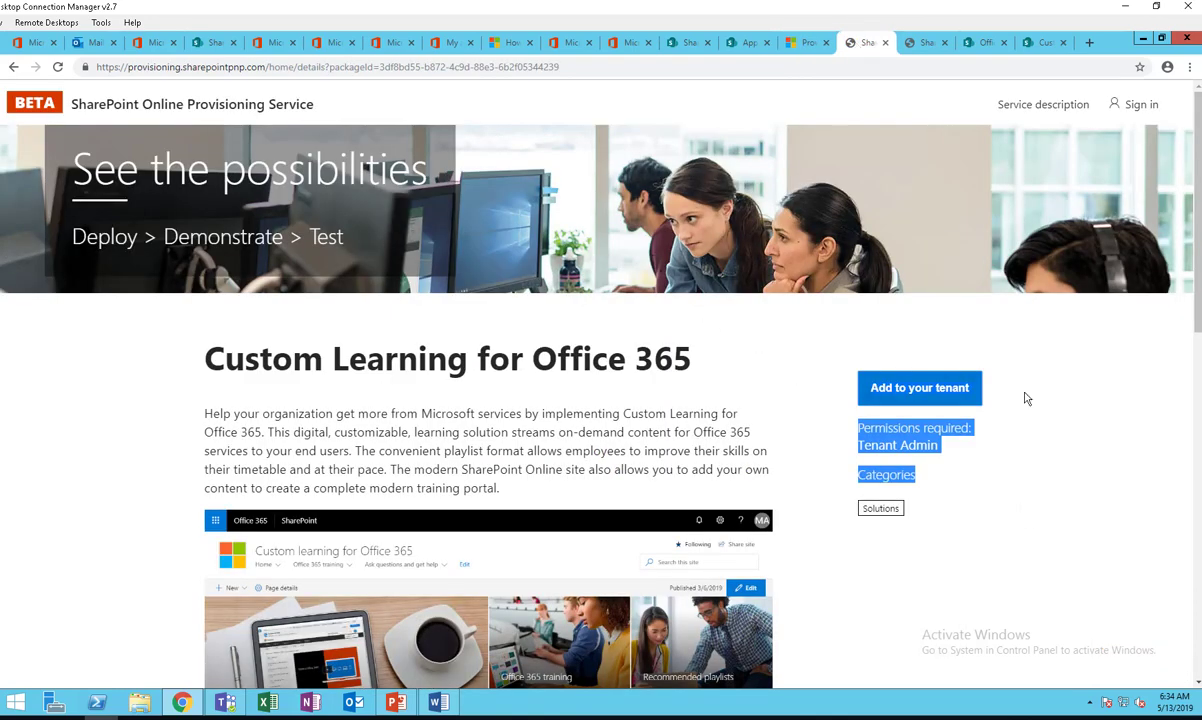
pyautogui.click(930, 42)
pyautogui.click(972, 44)
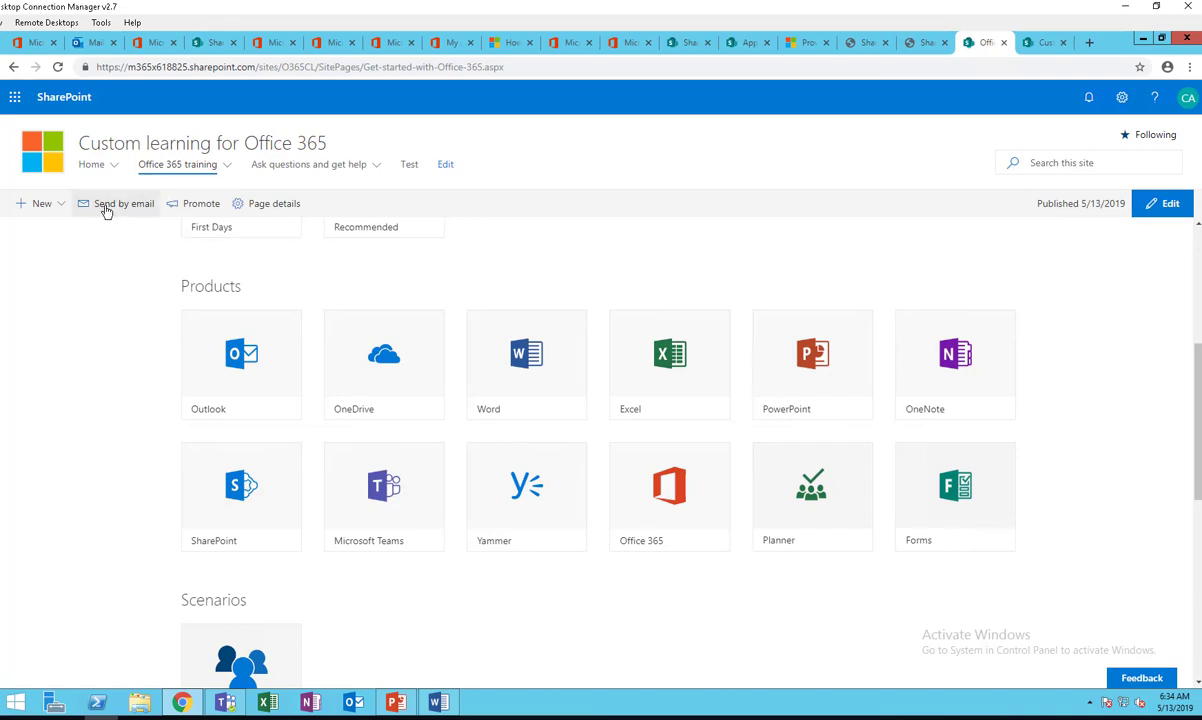
pyautogui.click(38, 150)
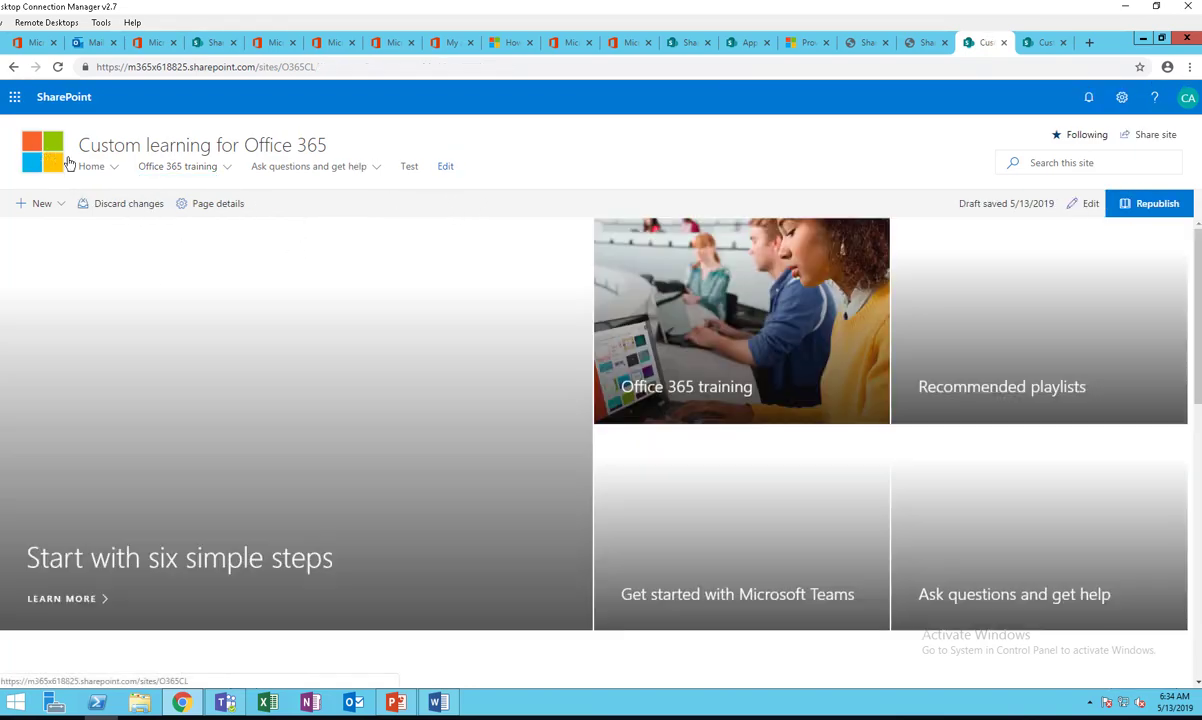
pyautogui.scroll(-3, 908, 260)
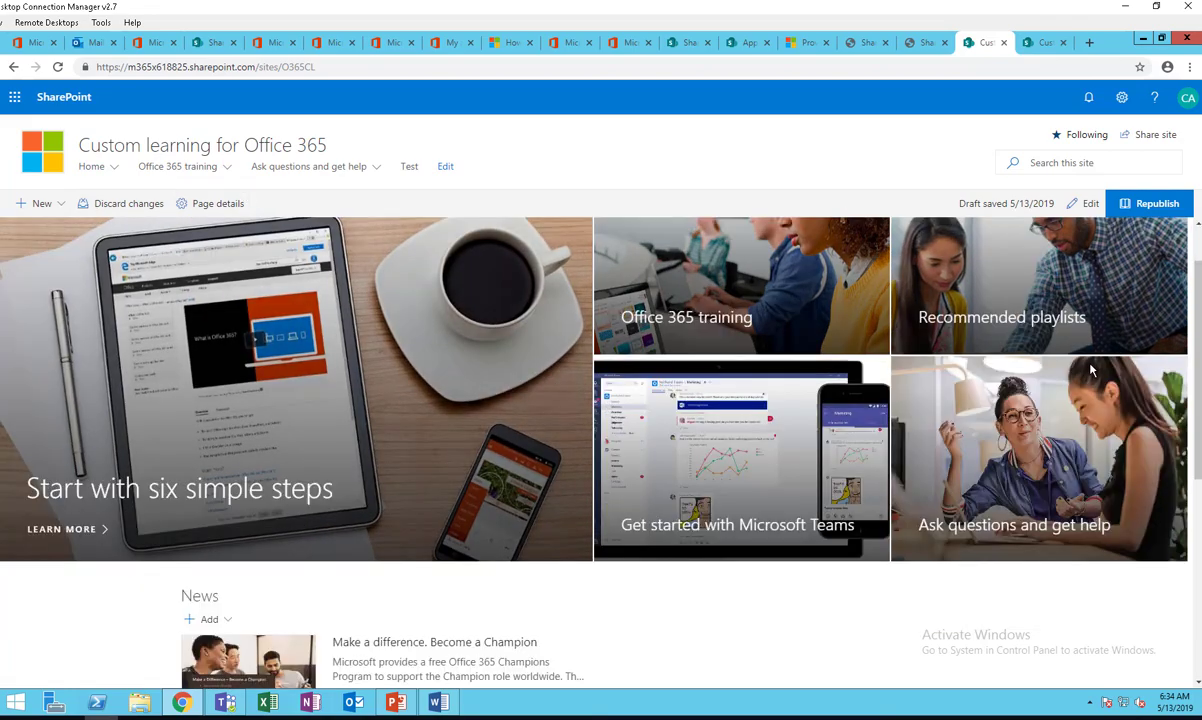
pyautogui.click(1156, 135)
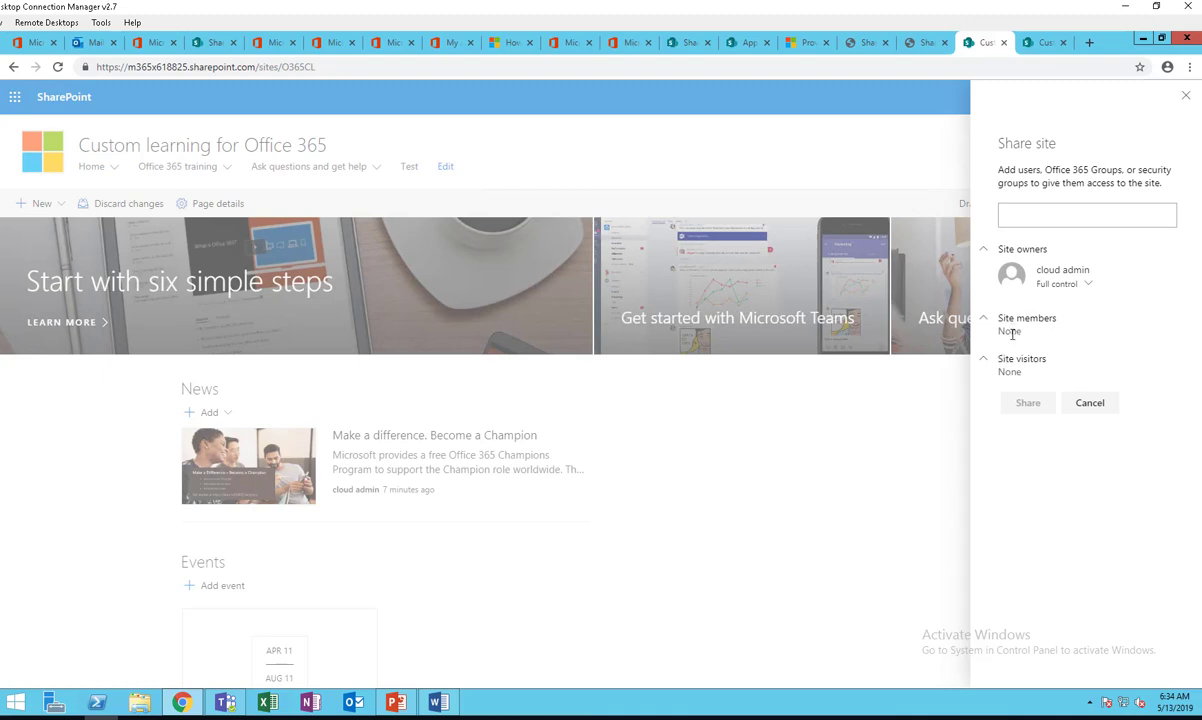
pyautogui.click(1090, 403)
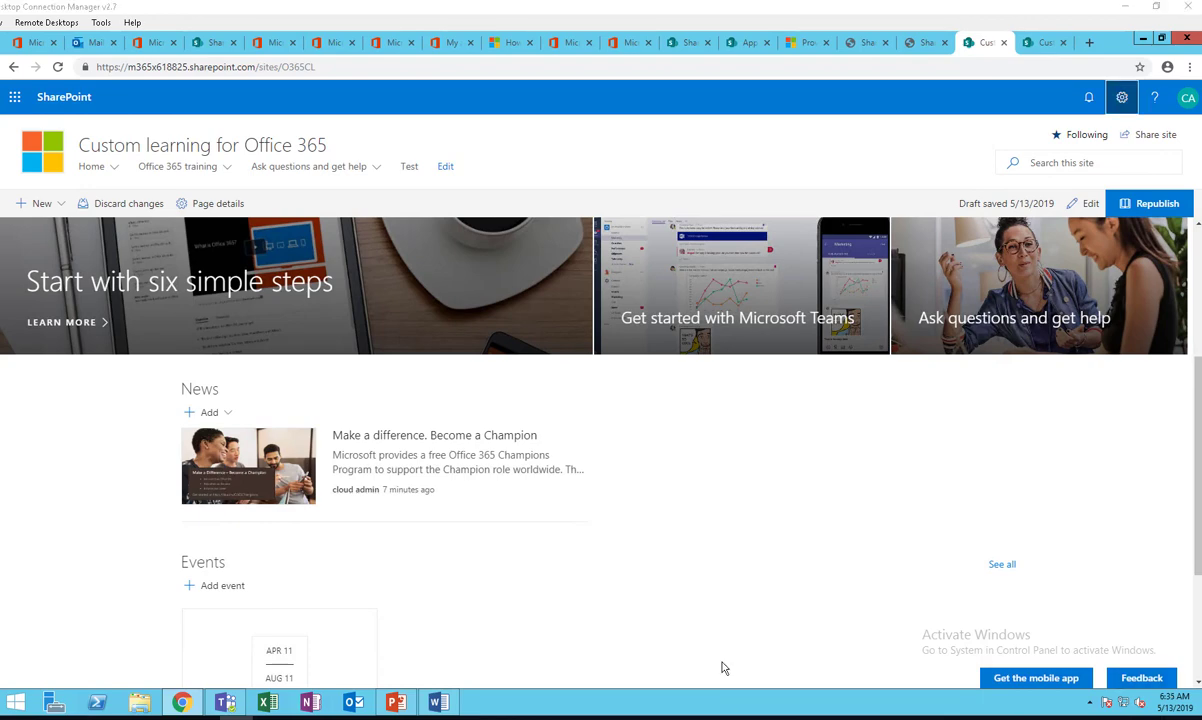
# - Open the site permissions from the site settings and go to the advanced permissions settings
pyautogui.click(1122, 99)
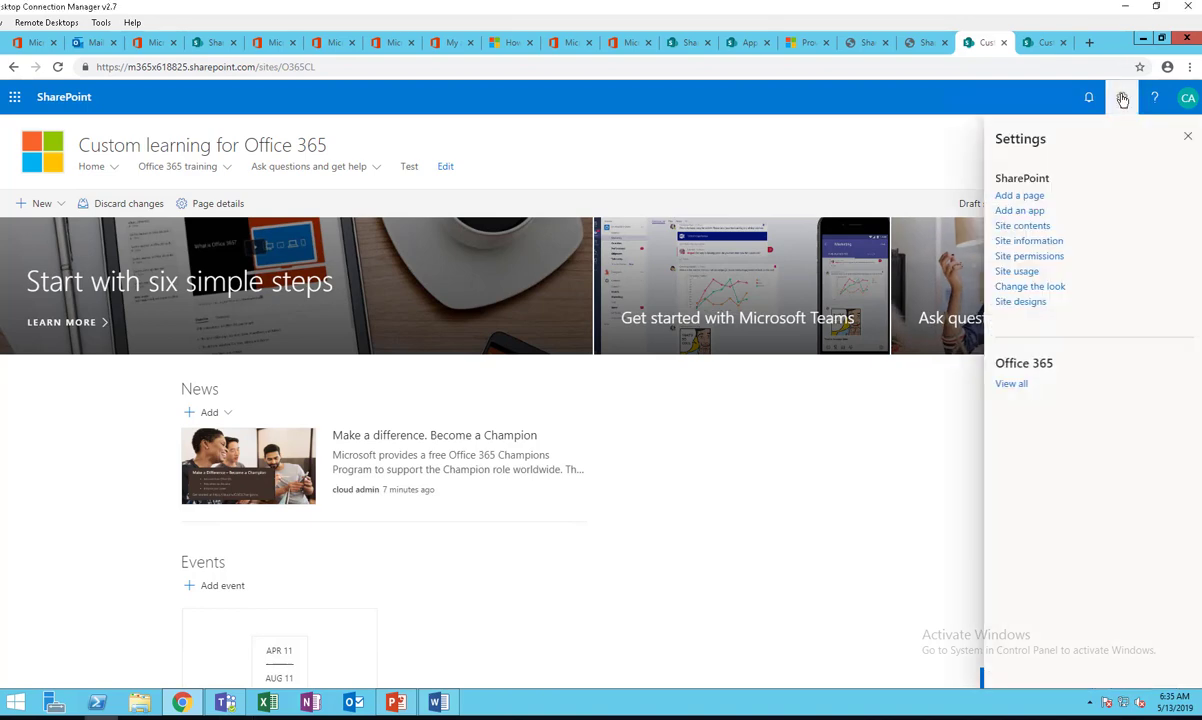
pyautogui.click(1030, 257)
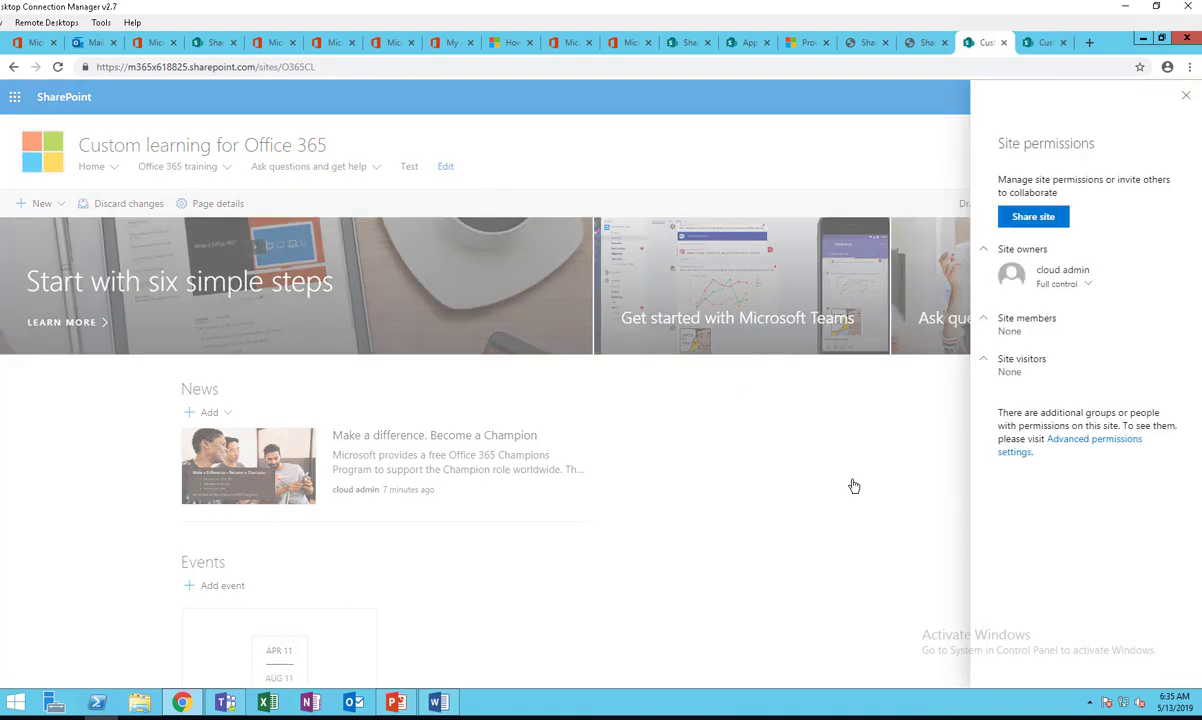
pyautogui.click(1076, 446)
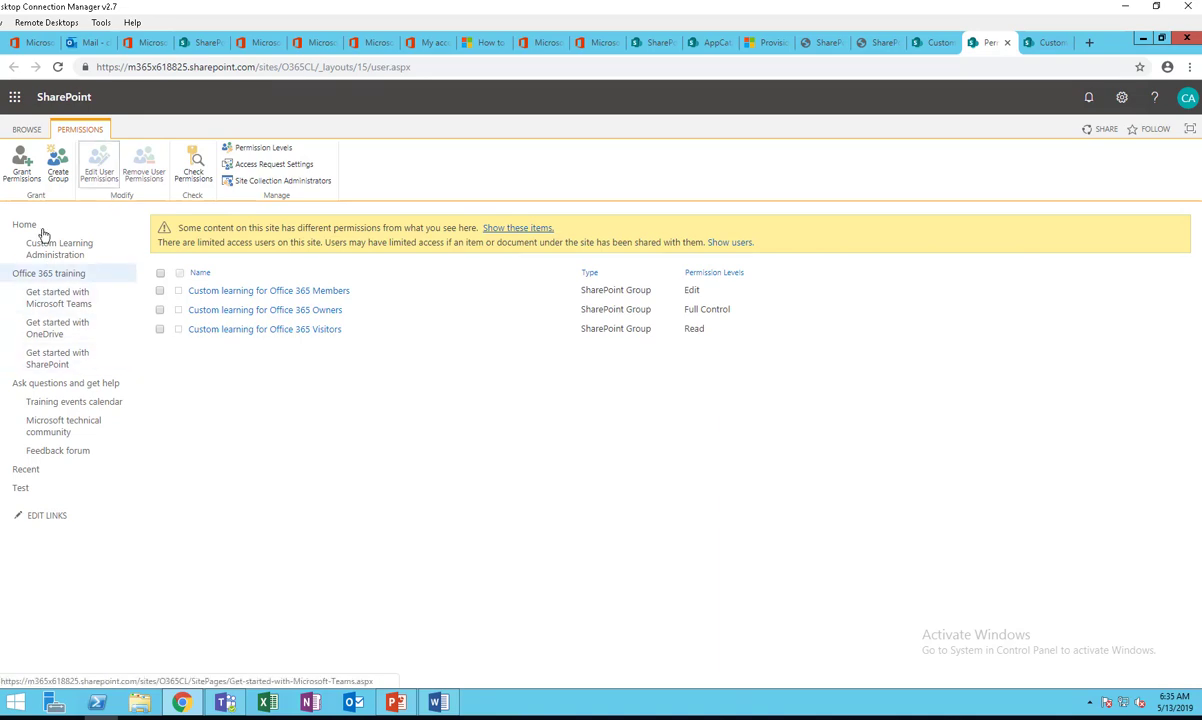
# - Open the grant permissions dialog, view who the site is shared with, and go to its advanced settings
pyautogui.click(21, 172)
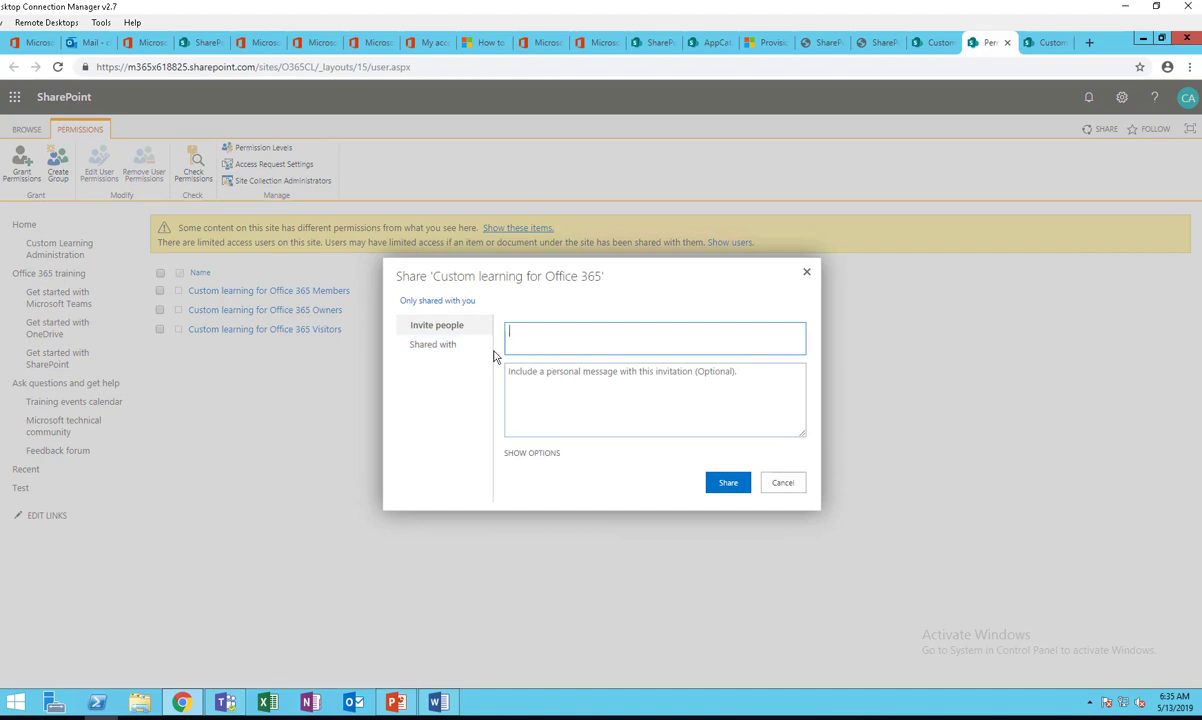
pyautogui.click(436, 356)
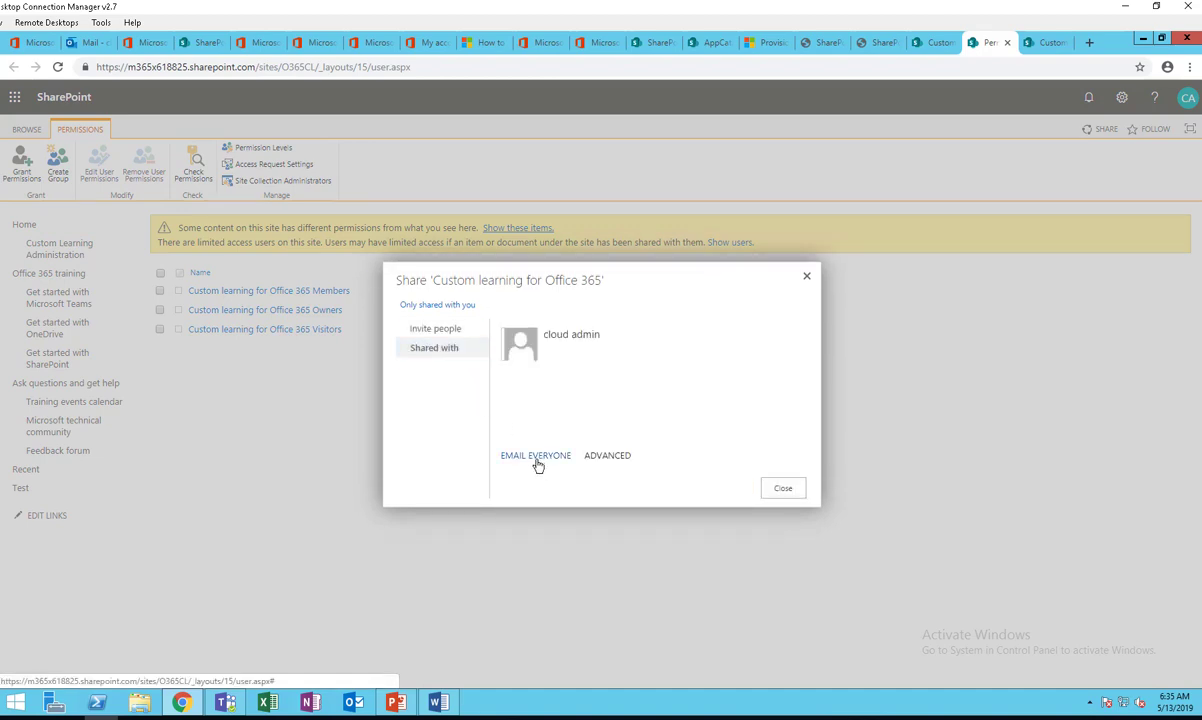
pyautogui.click(609, 459)
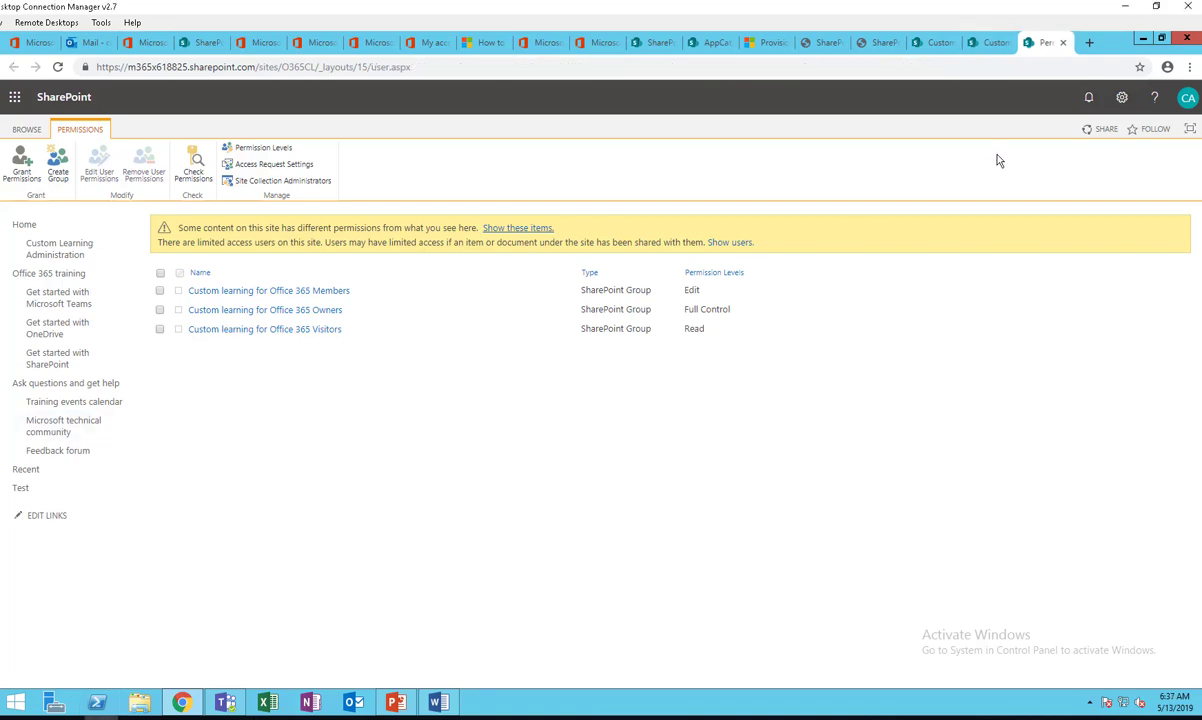
# - Return to the Custom Learning home page and review the site members and site visitors in its site permissions
pyautogui.click(993, 42)
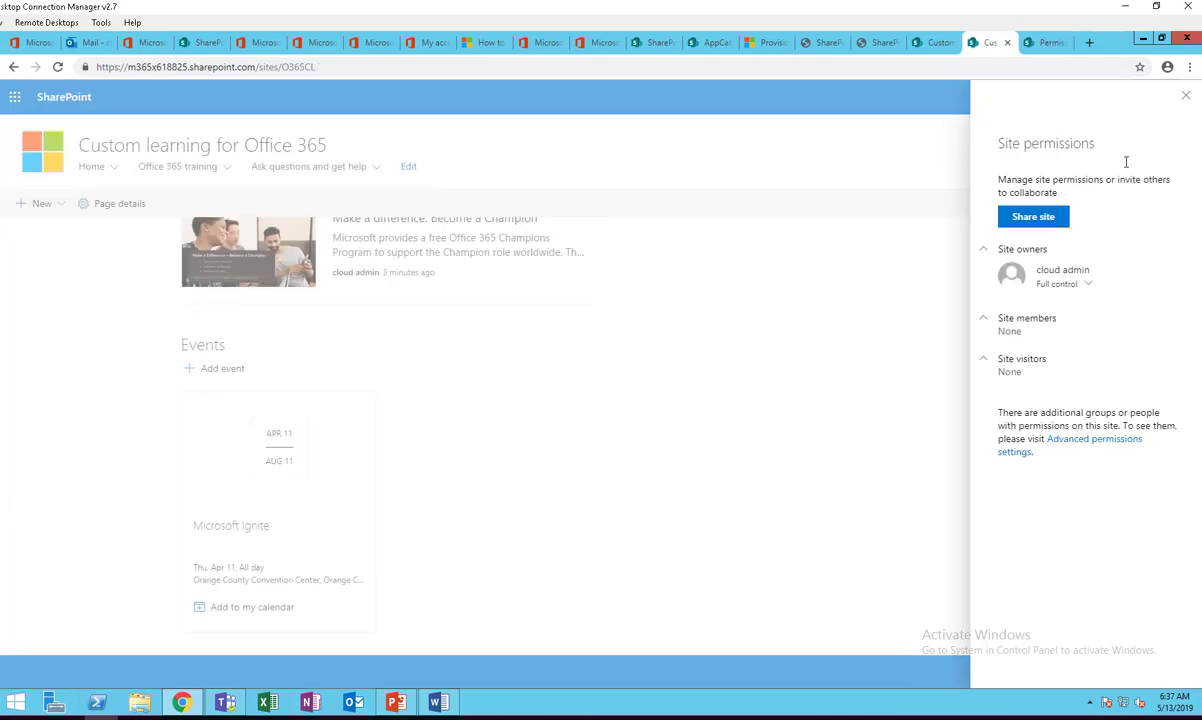
pyautogui.click(1123, 98)
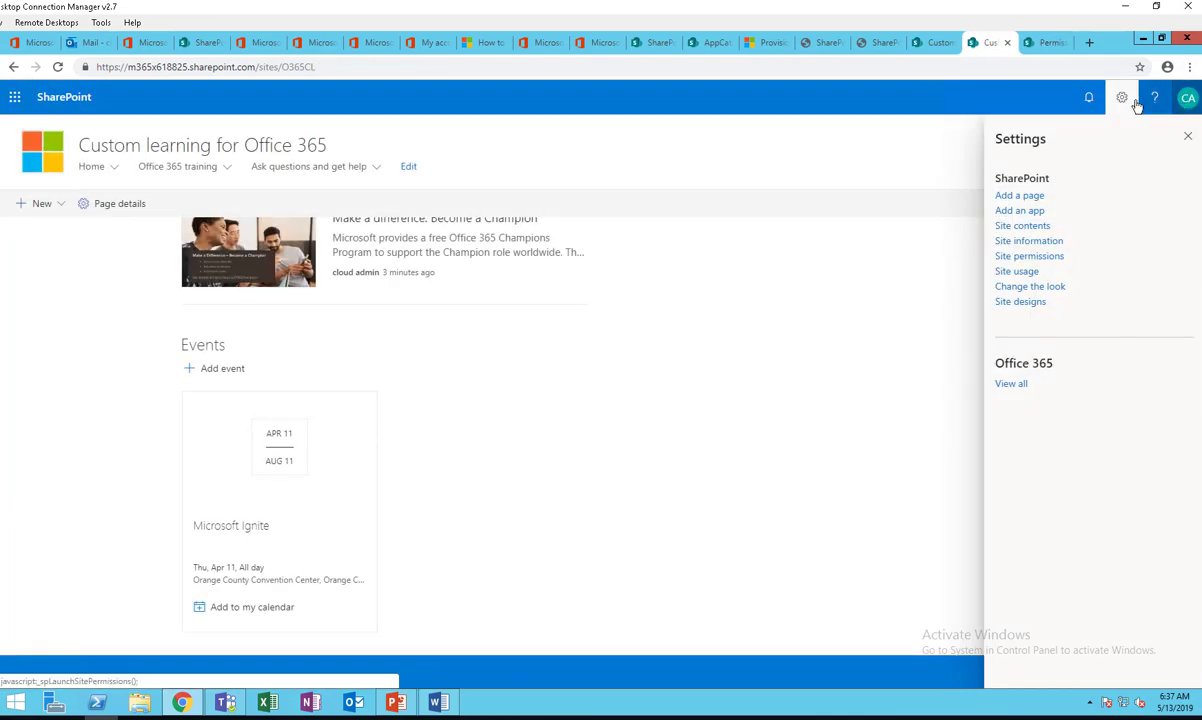
pyautogui.click(1032, 257)
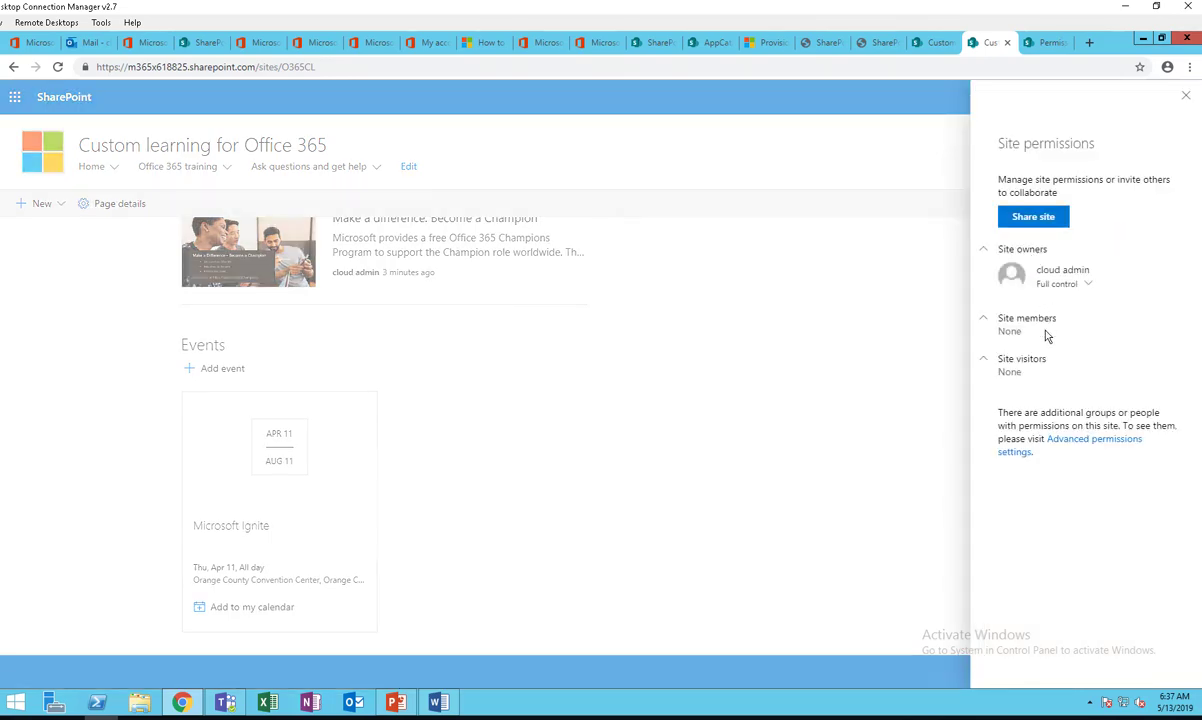
pyautogui.click(1012, 320)
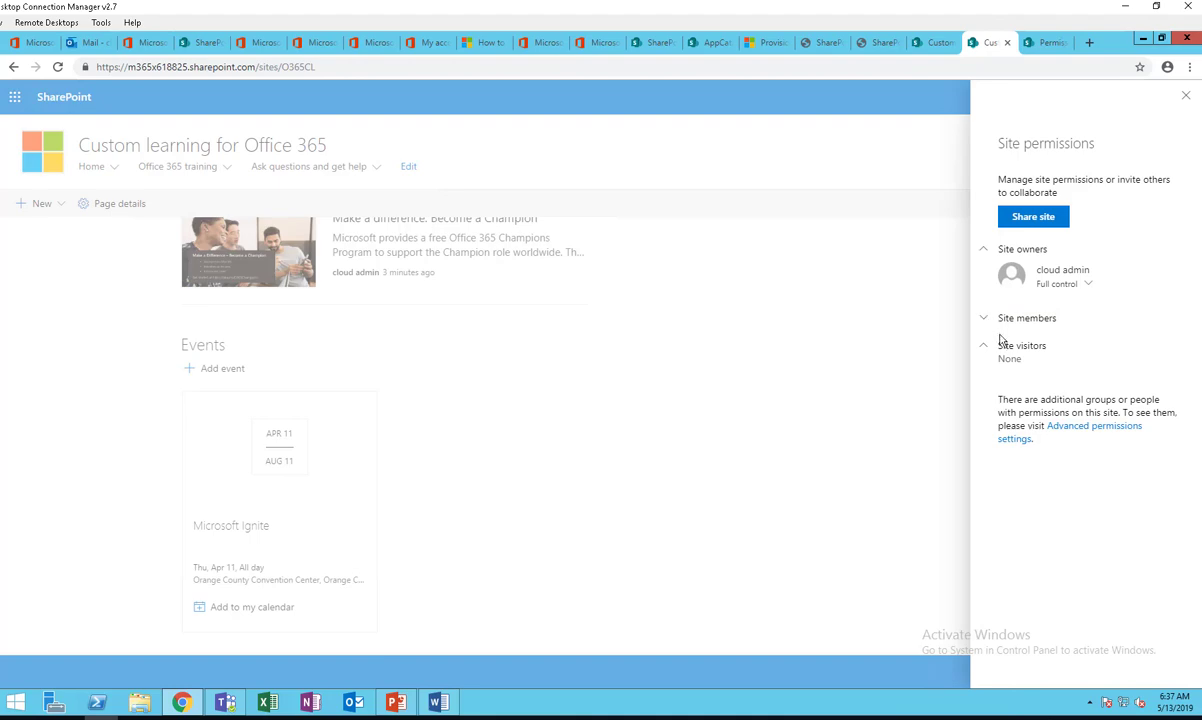
pyautogui.click(1011, 357)
pyautogui.click(1010, 349)
pyautogui.click(1008, 319)
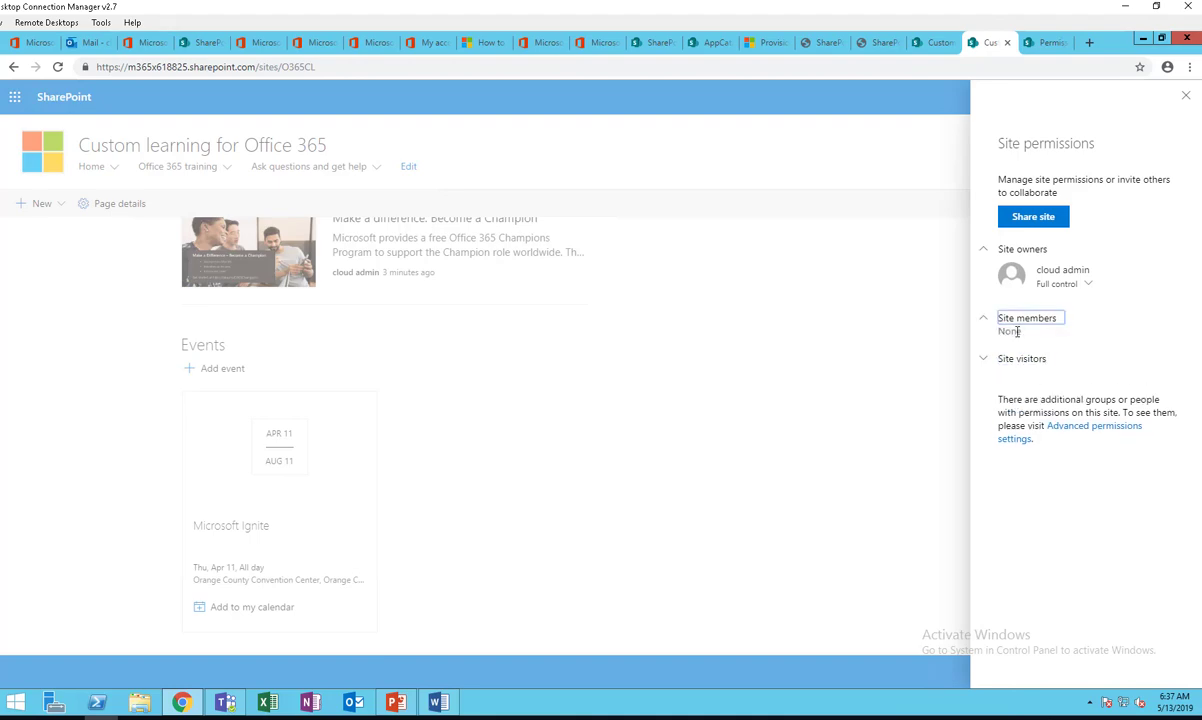
pyautogui.click(1062, 260)
# - Start sharing the Custom Learning site and select the "Everyone except external users" group as the recipient
pyautogui.click(1041, 216)
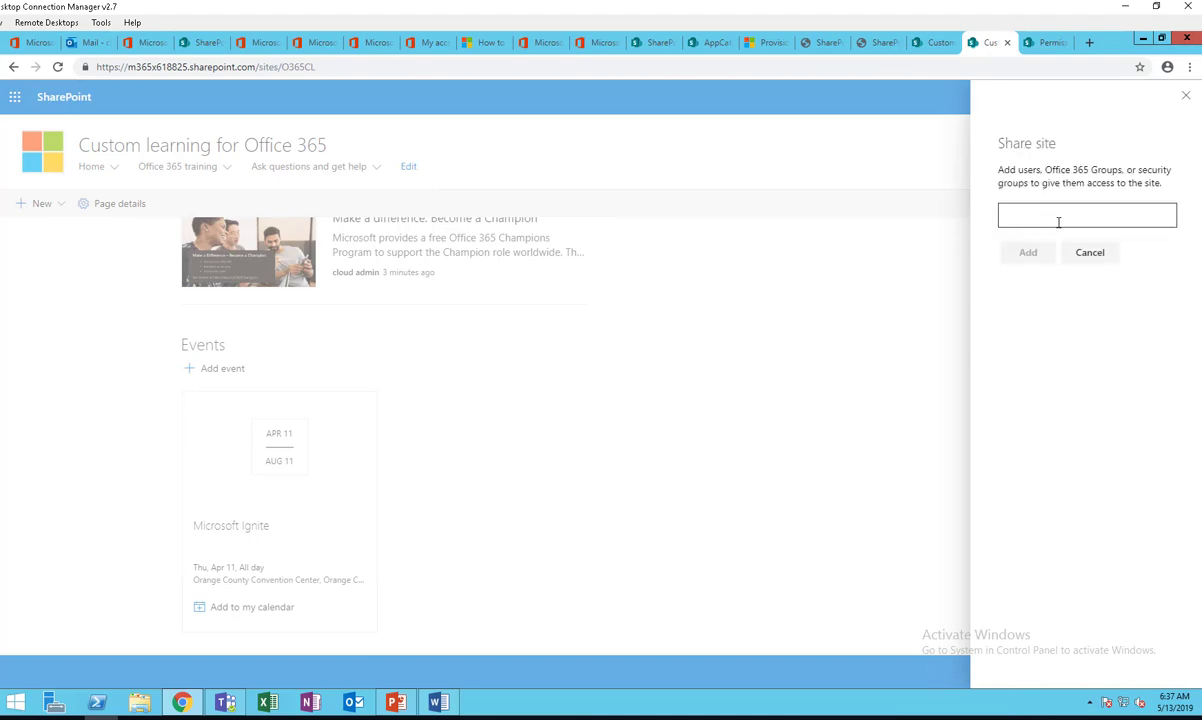
pyautogui.click(1056, 215)
pyautogui.write('evert')
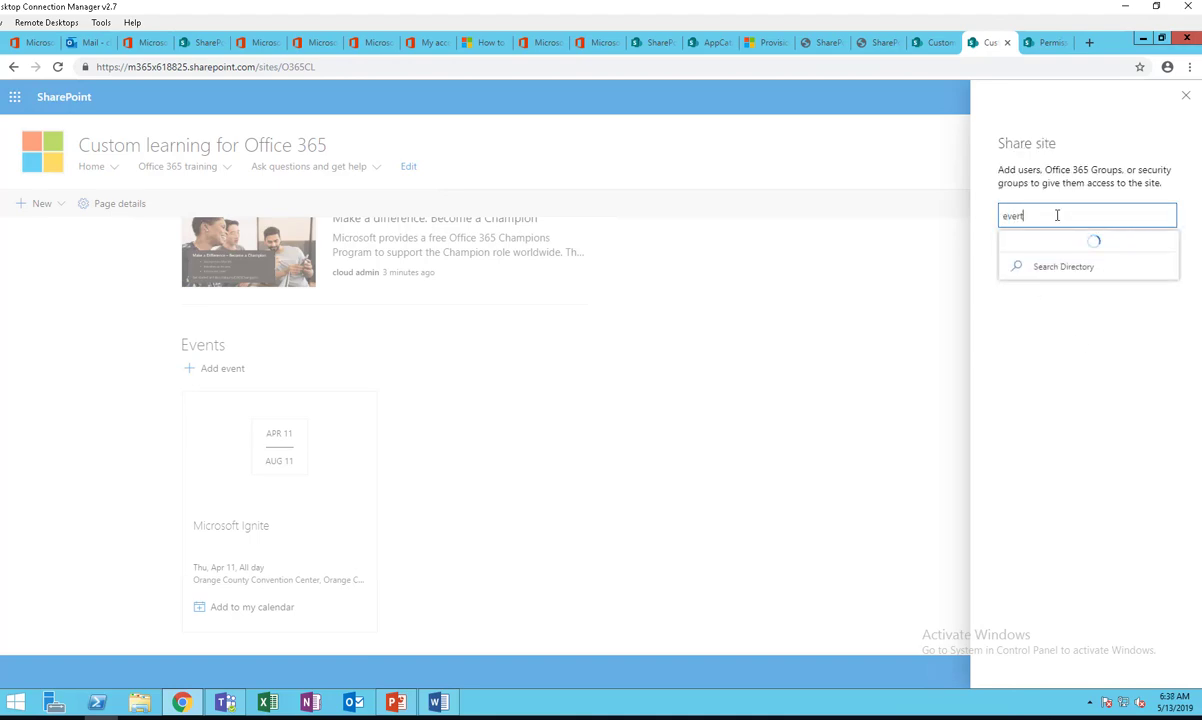
pyautogui.press('BackSpace')
pyautogui.press('BackSpace')
pyautogui.write('ry')
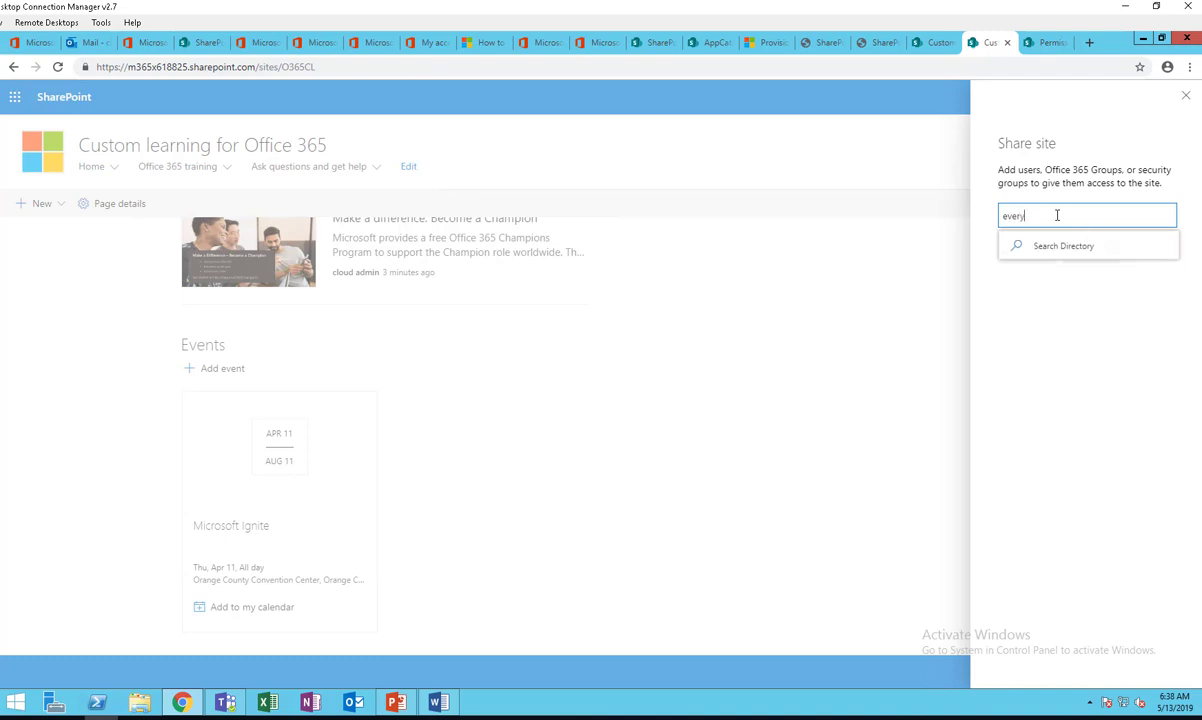
pyautogui.write('one')
pyautogui.click(1073, 250)
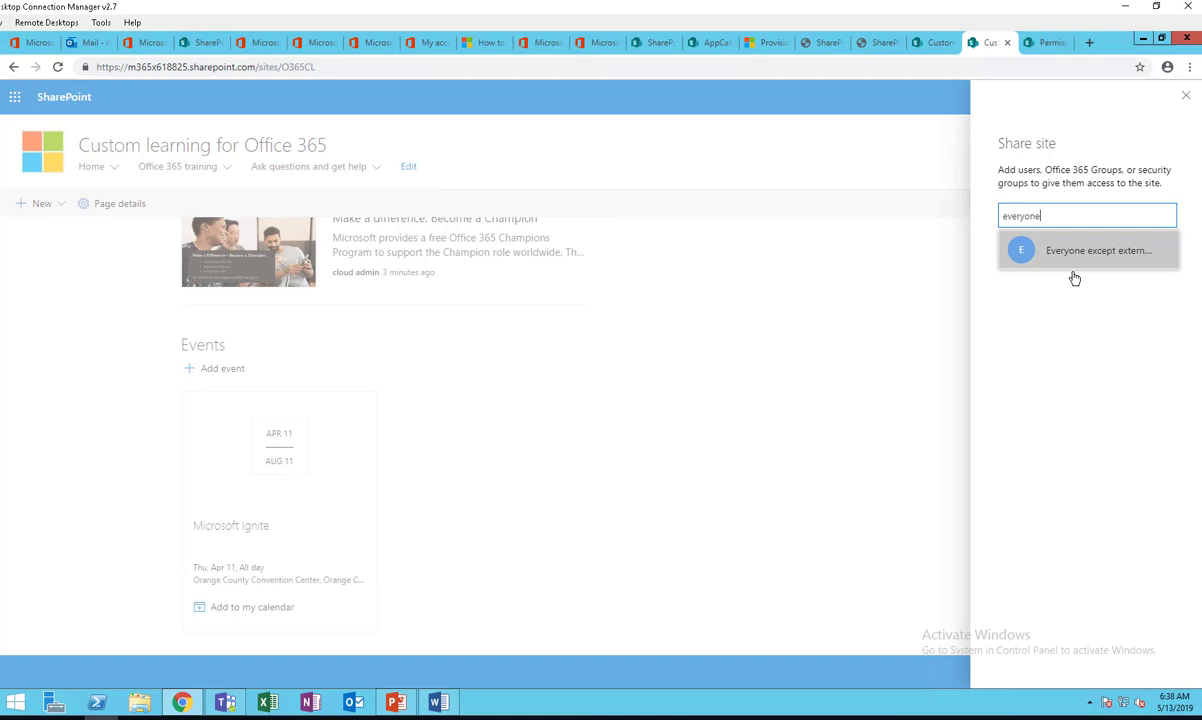
pyautogui.click(1129, 258)
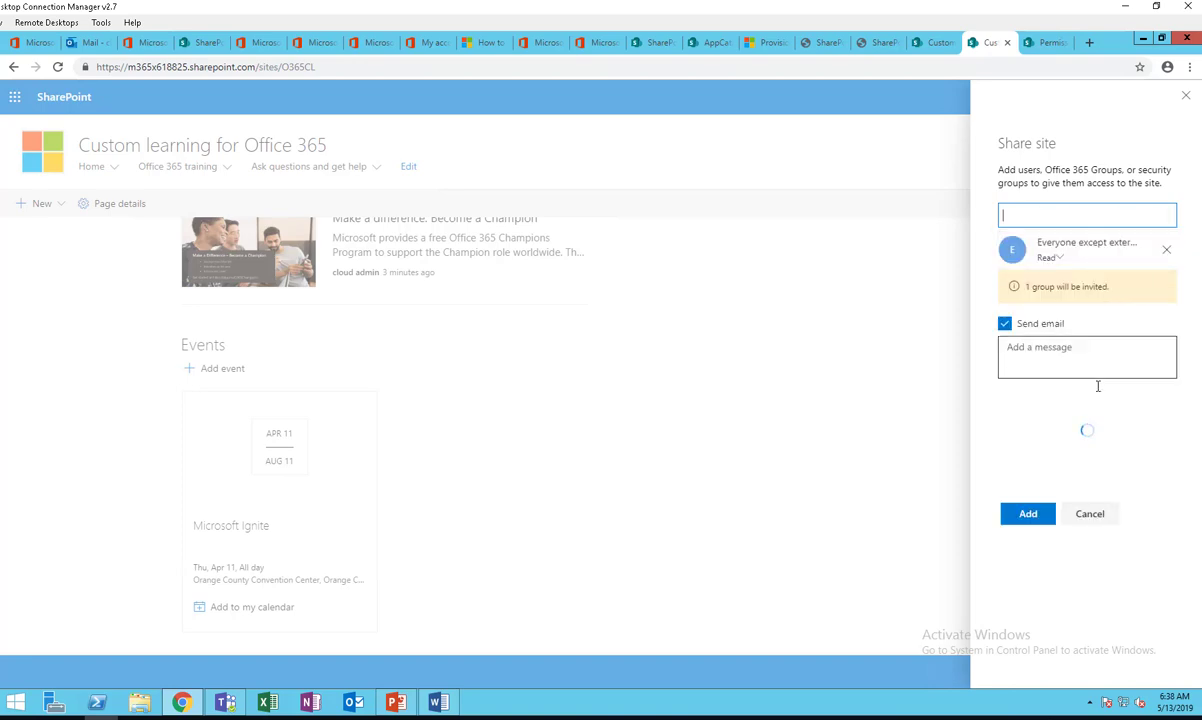
# - Turn off the email invitation, add the group with Read permission, and close the site permissions and settings
pyautogui.click(1008, 350)
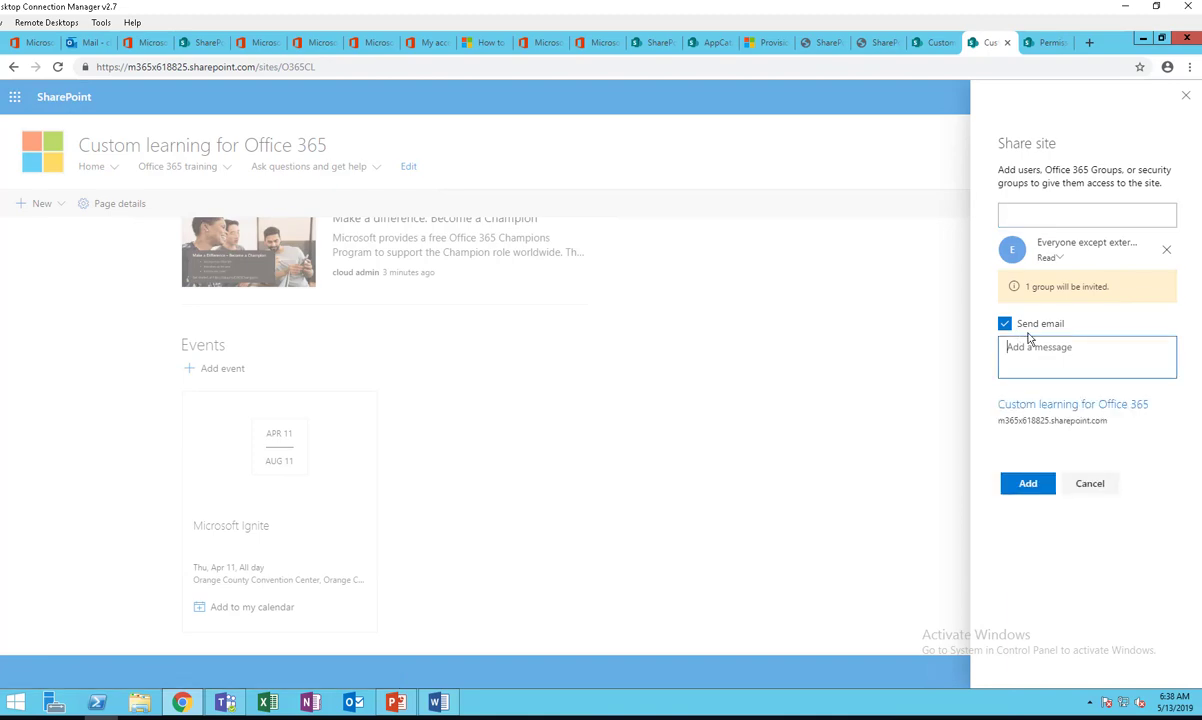
pyautogui.click(1005, 325)
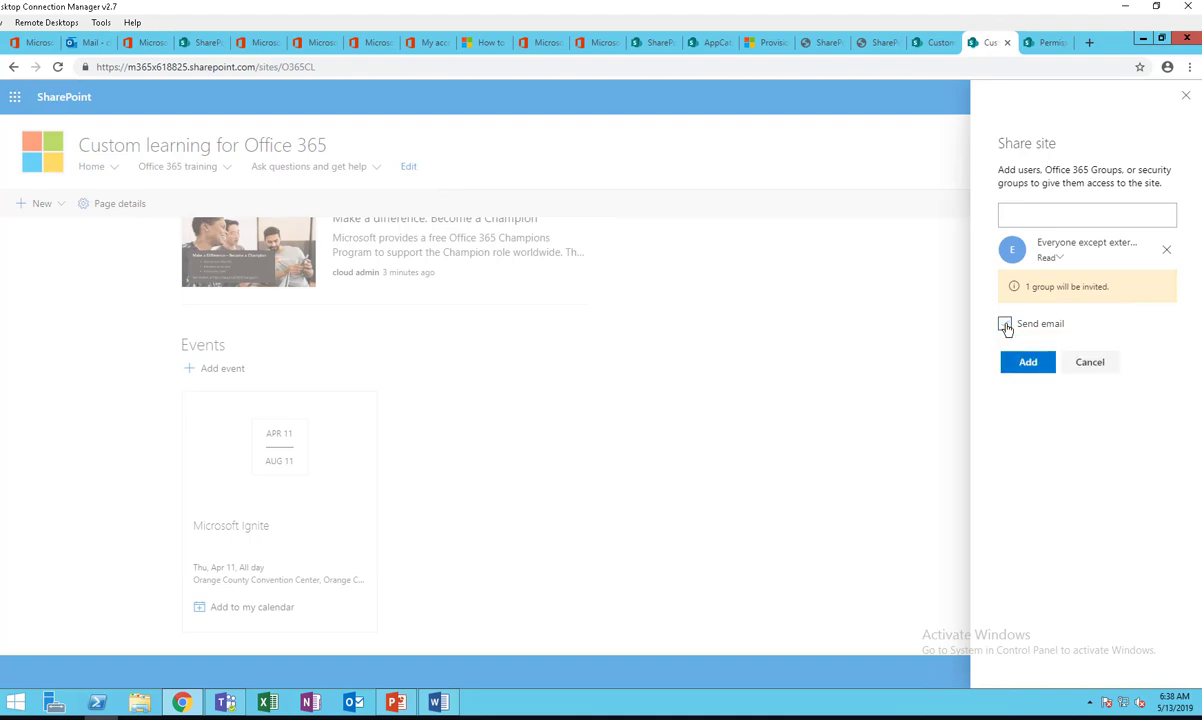
pyautogui.click(1028, 364)
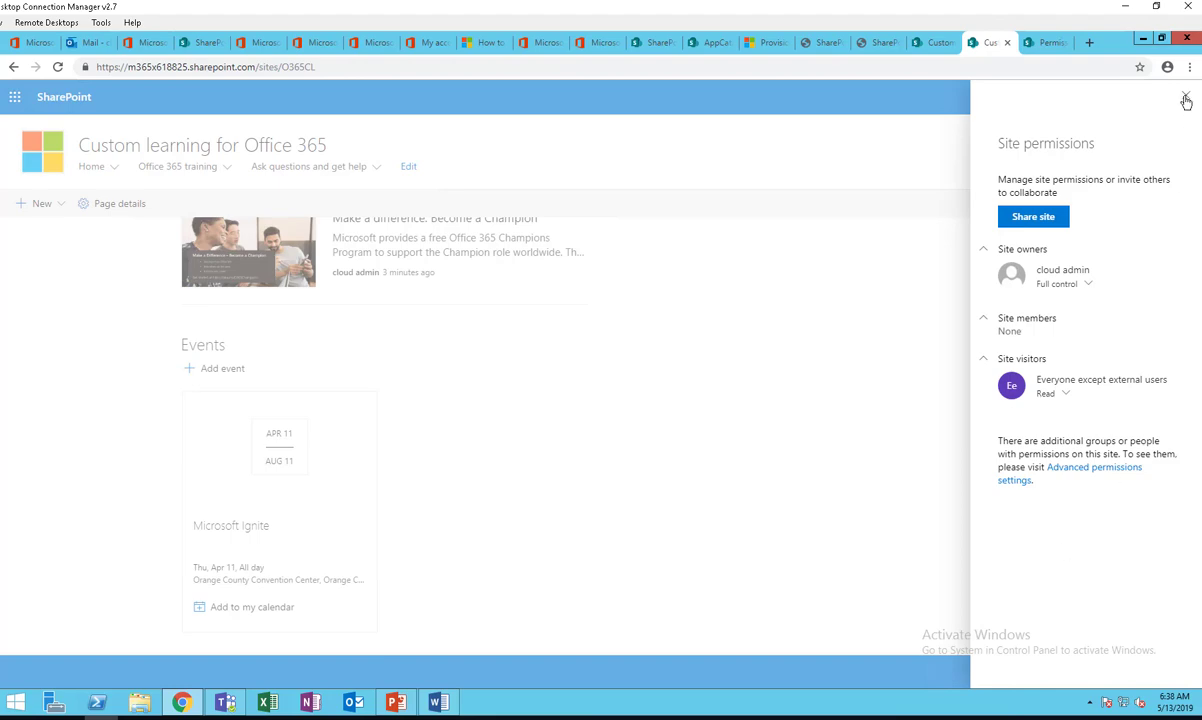
pyautogui.click(1118, 97)
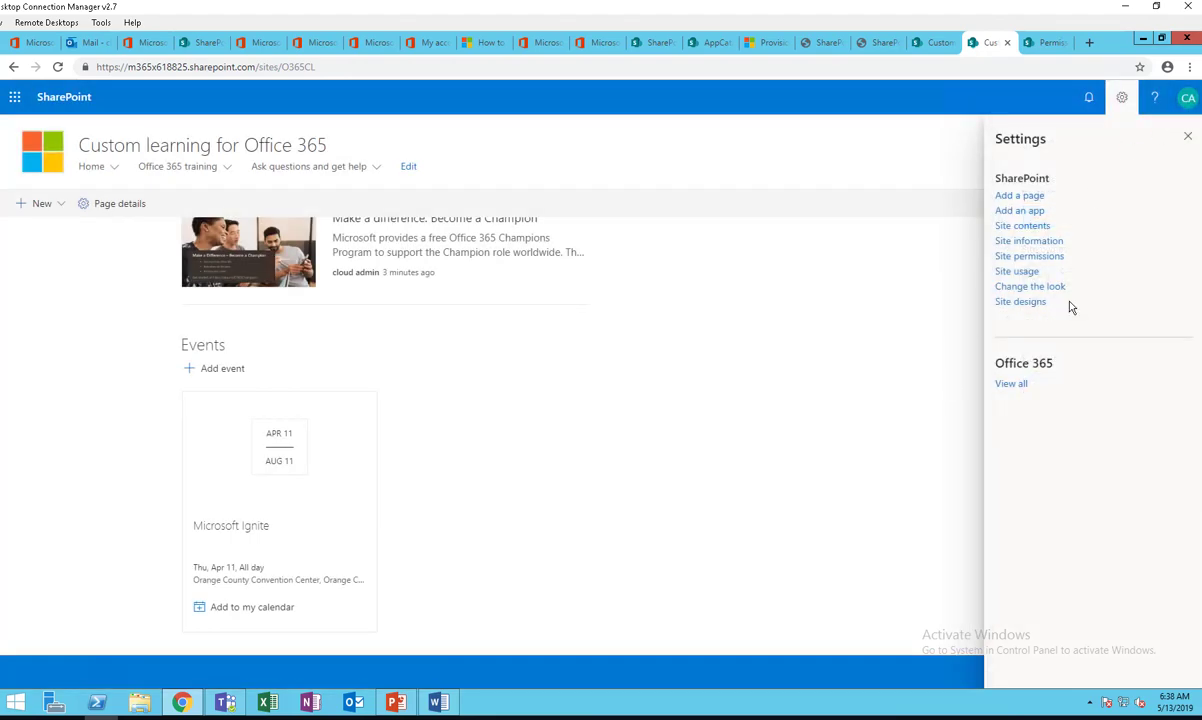
pyautogui.click(1187, 136)
# - Switch to the Word document and review the Office 365 Custom Learning Site setup checklist
pyautogui.click(438, 702)
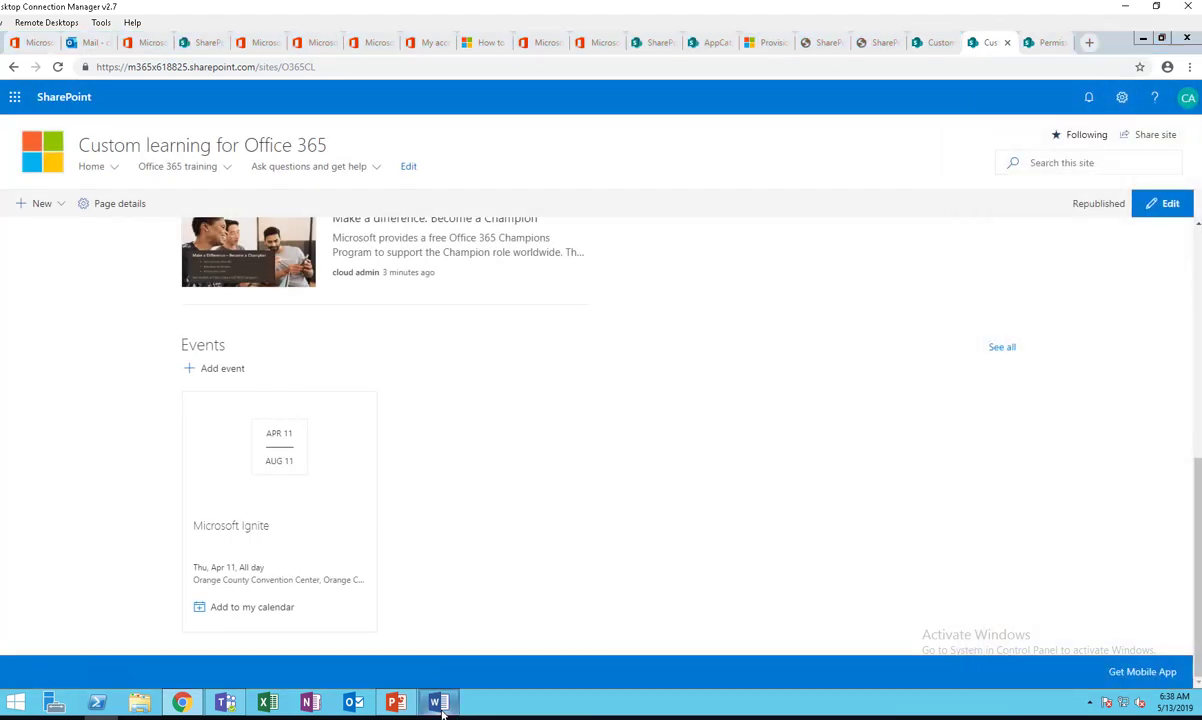
pyautogui.click(656, 549)
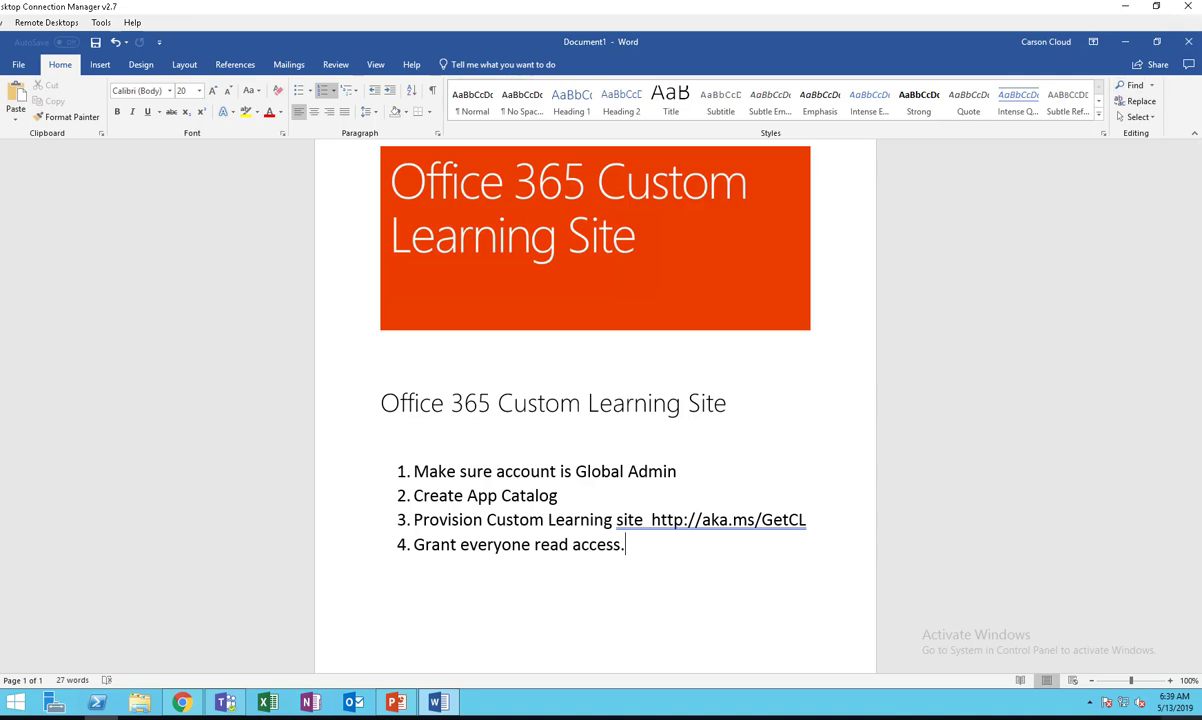
pyautogui.moveTo(438, 702)
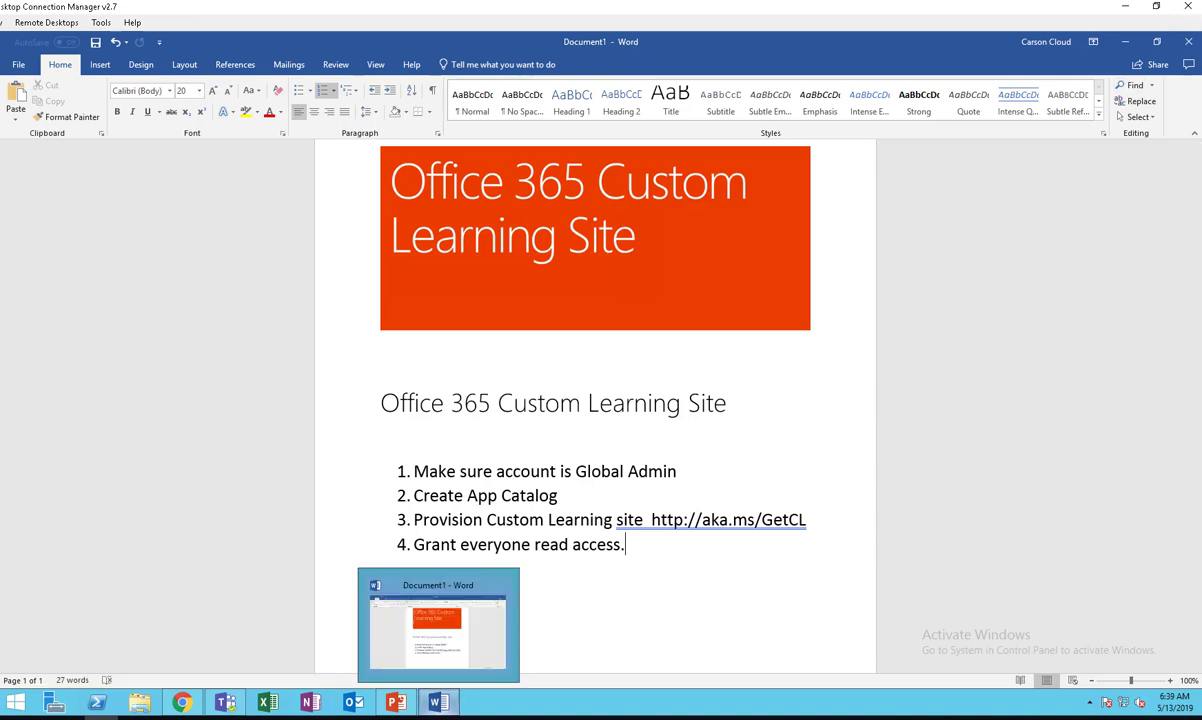